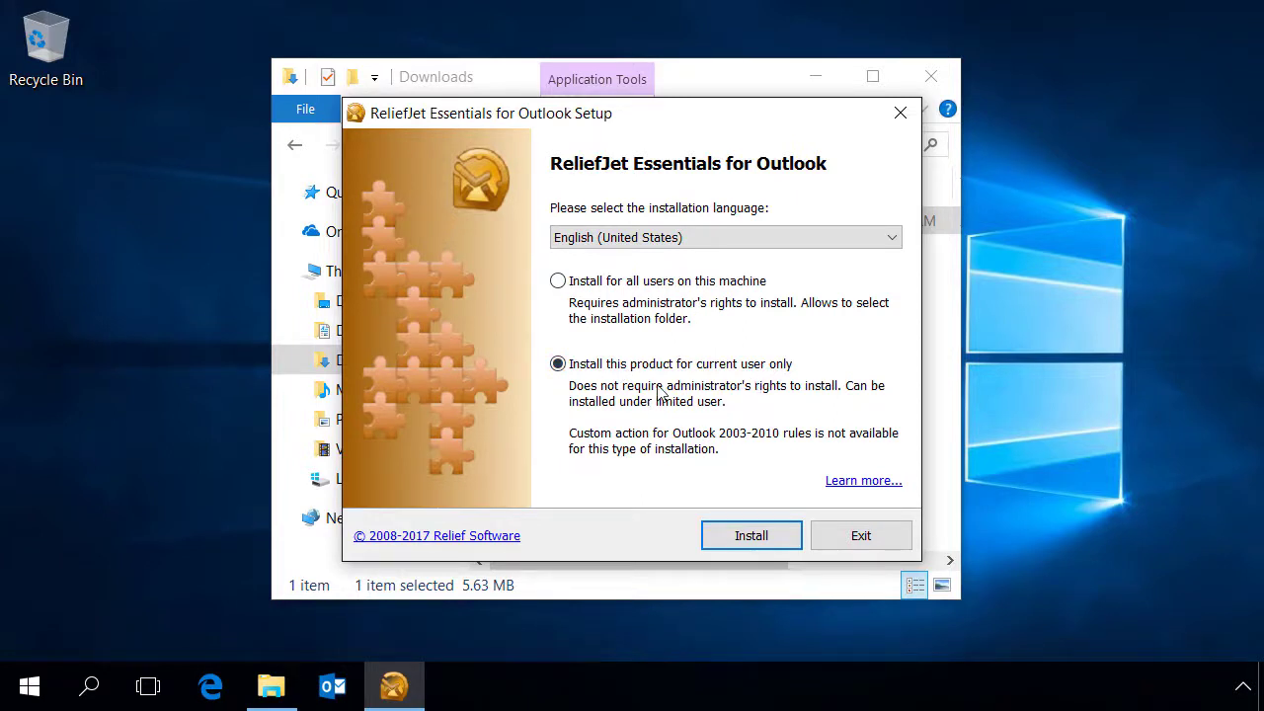
- Start the ReliefJet Essentials setup for all users on this machine and continue past its opening page
left_click(679, 284)
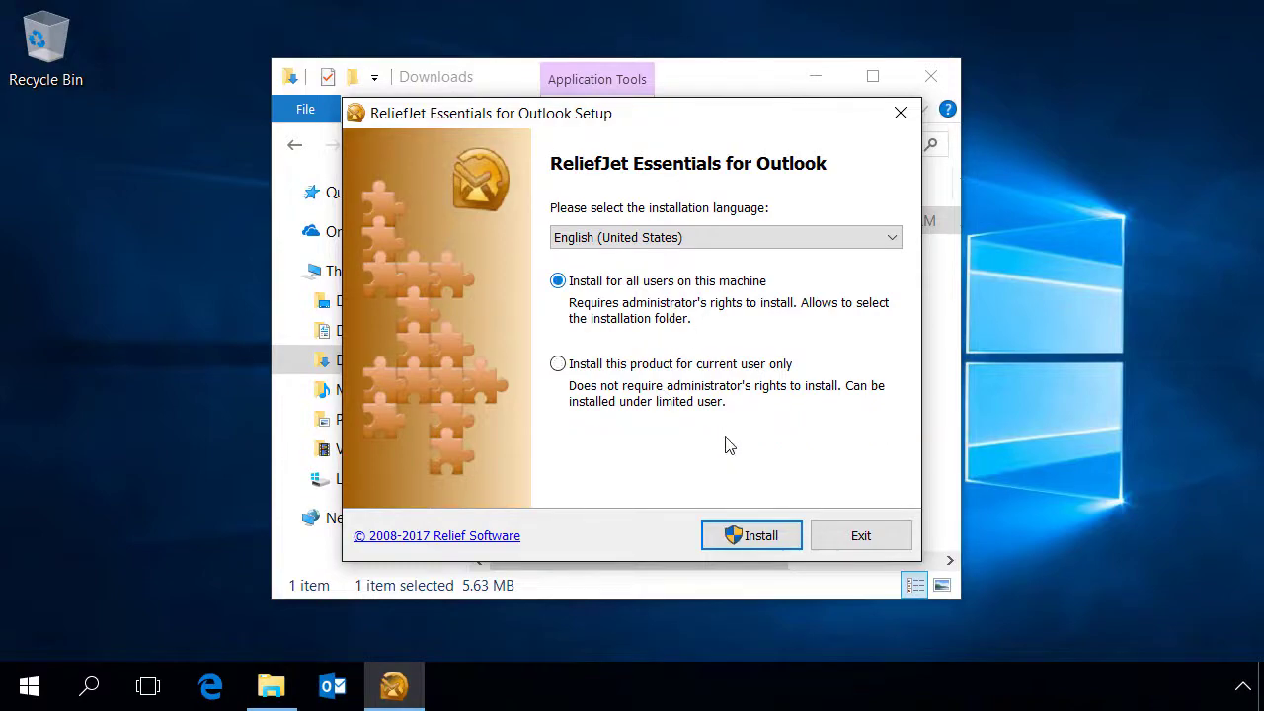
left_click(737, 536)
left_click(734, 403)
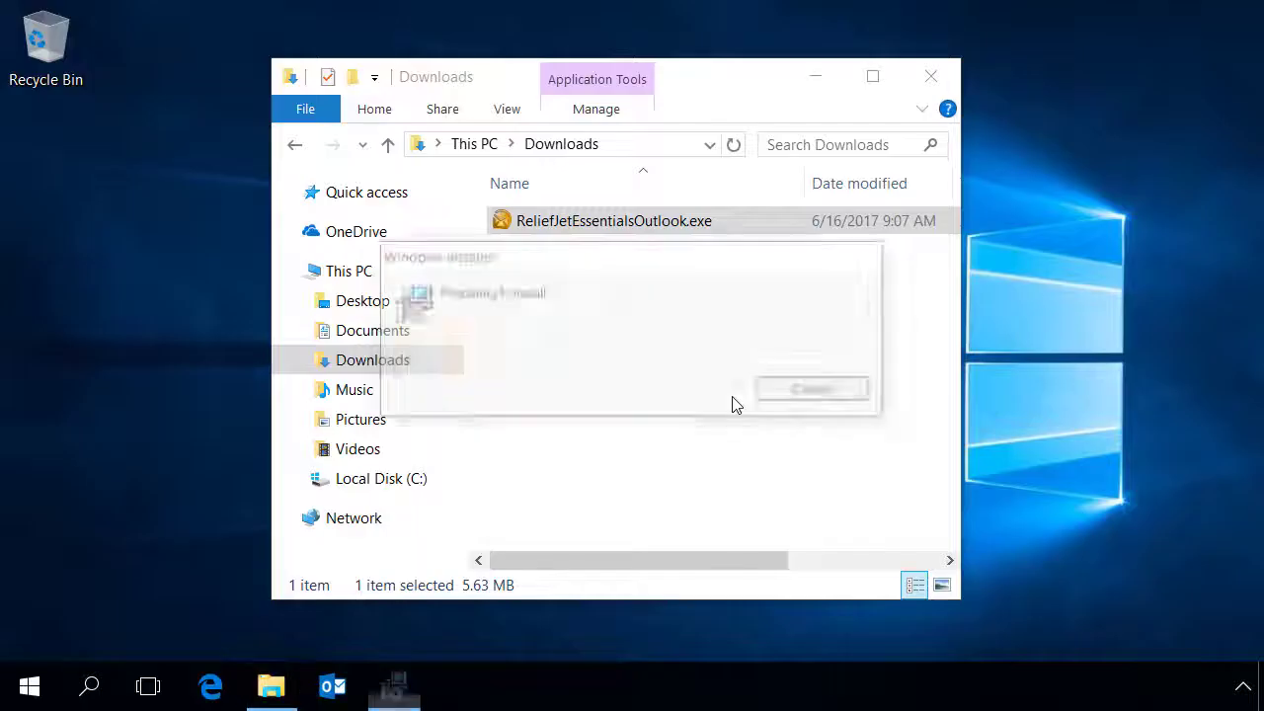
left_click(760, 536)
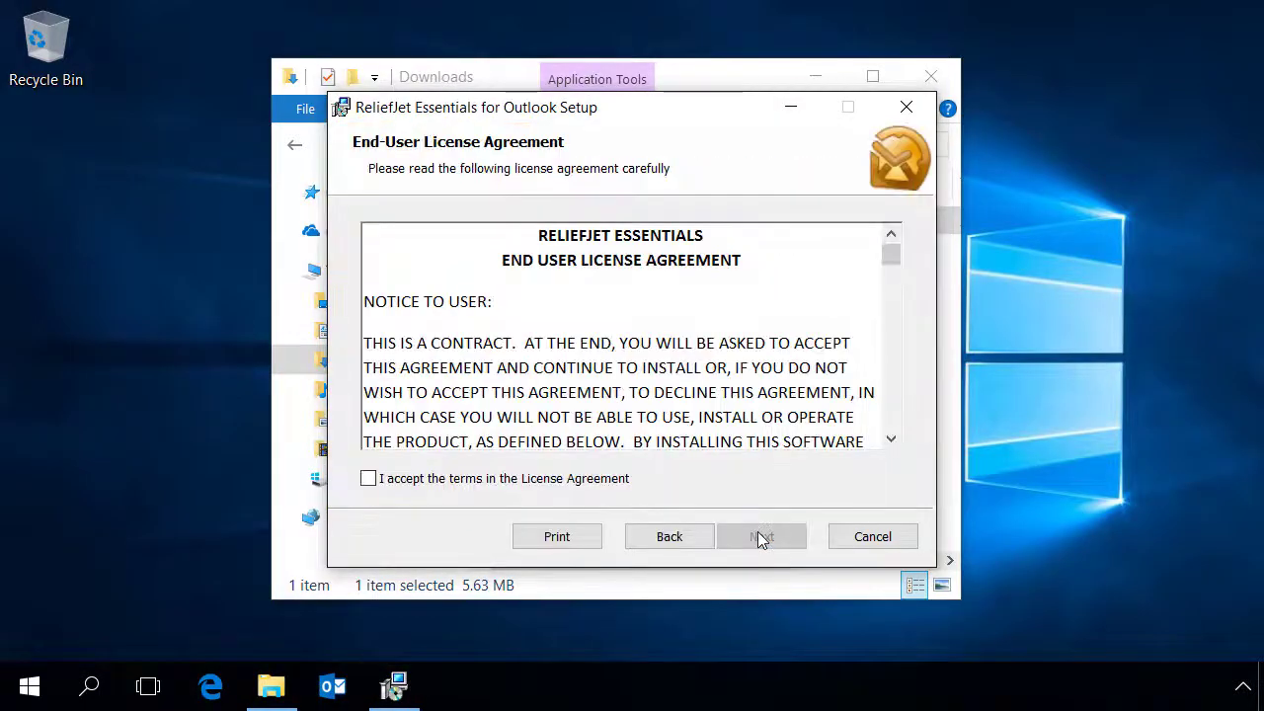
- Accept the license agreement and complete the installation in the default folder with the Microsoft Outlook add-in enabled
left_click(568, 478)
left_click(758, 535)
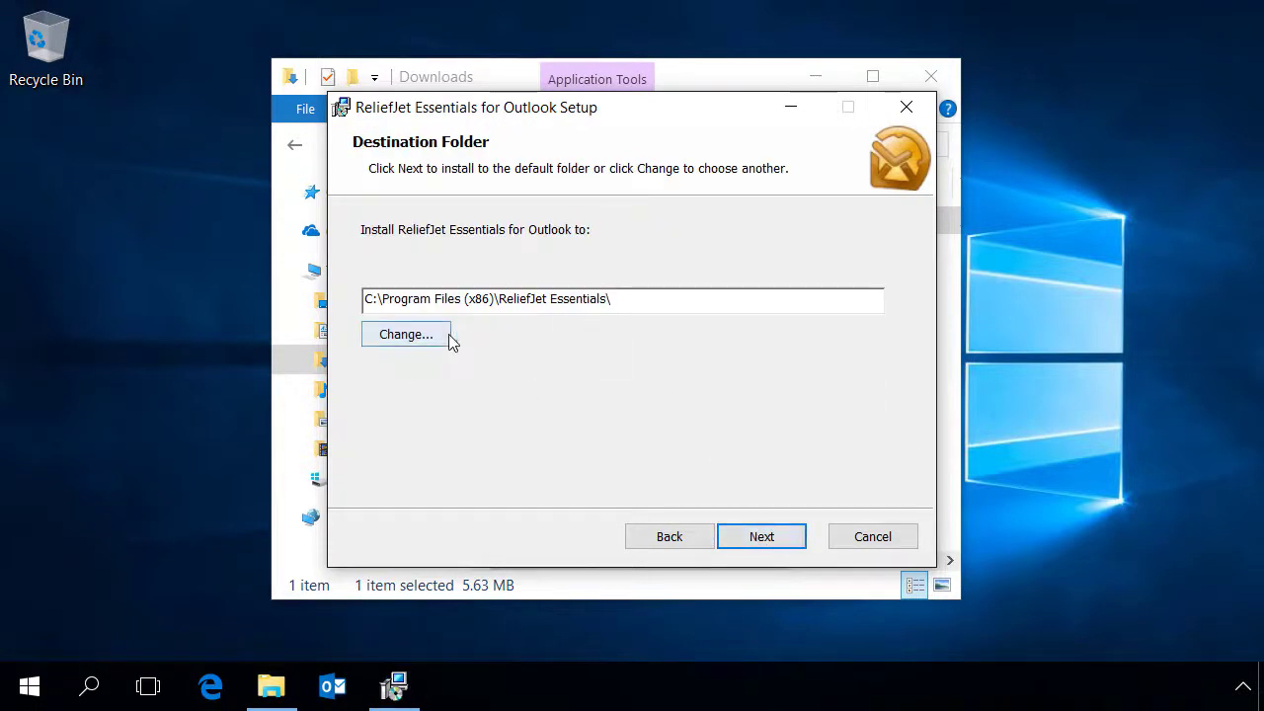
left_click(764, 536)
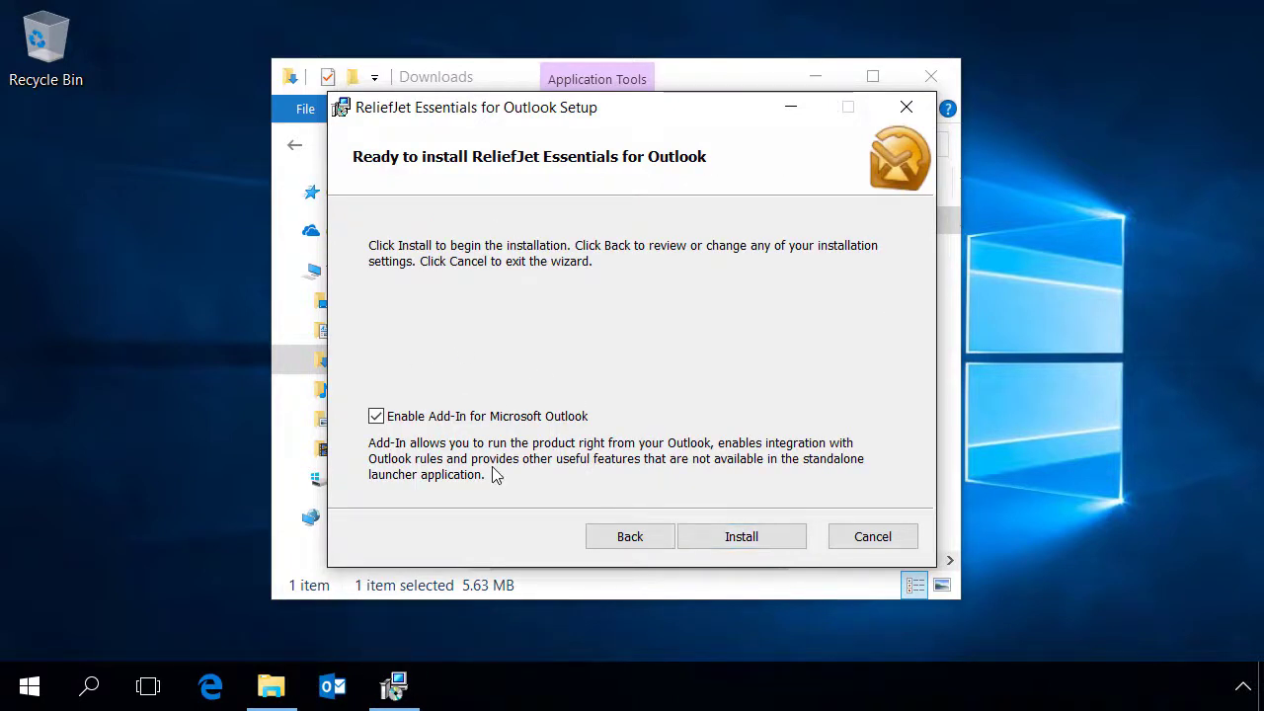
left_click(716, 535)
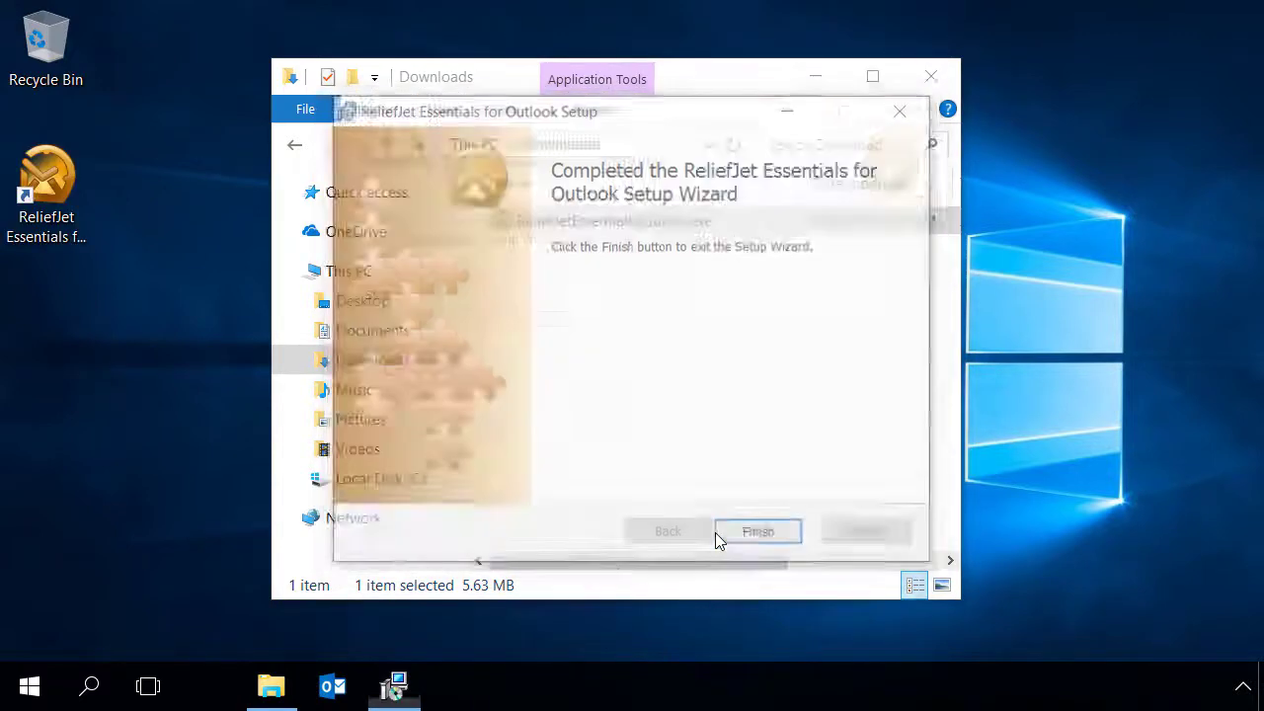
left_click(748, 536)
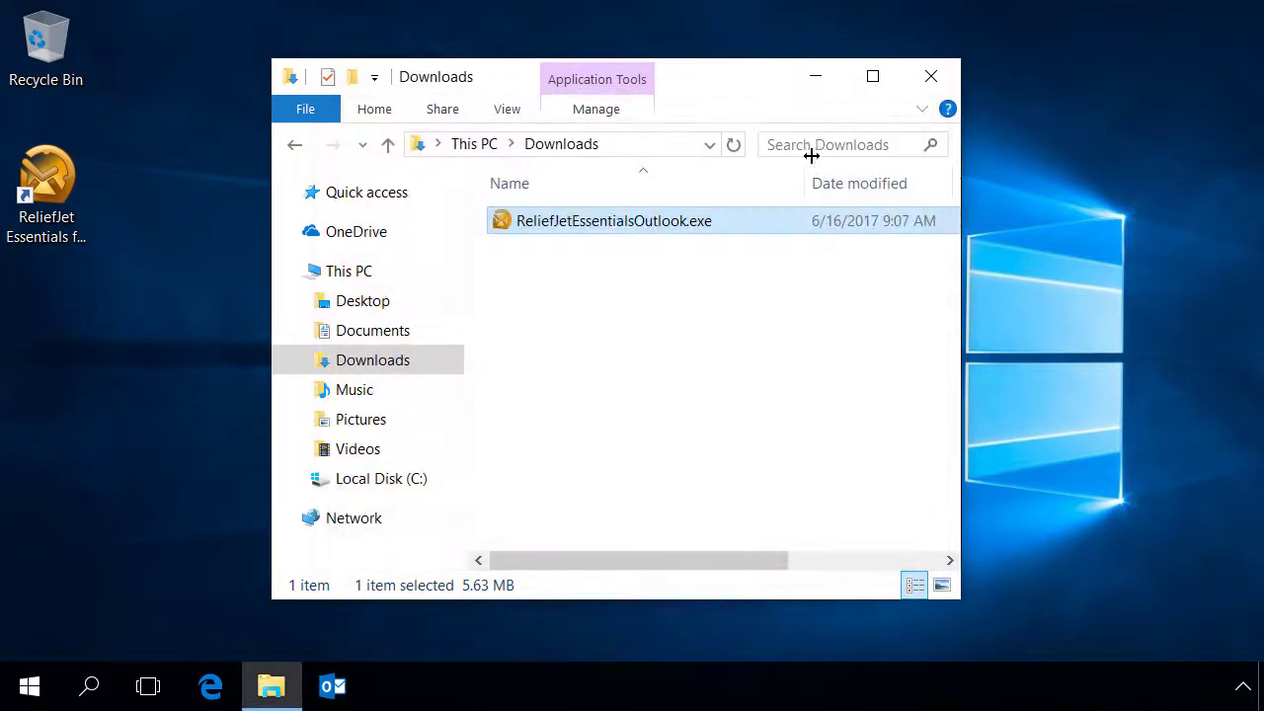
- Minimize the Downloads window and launch the newly installed ReliefJet Essentials for Outlook
left_click(815, 76)
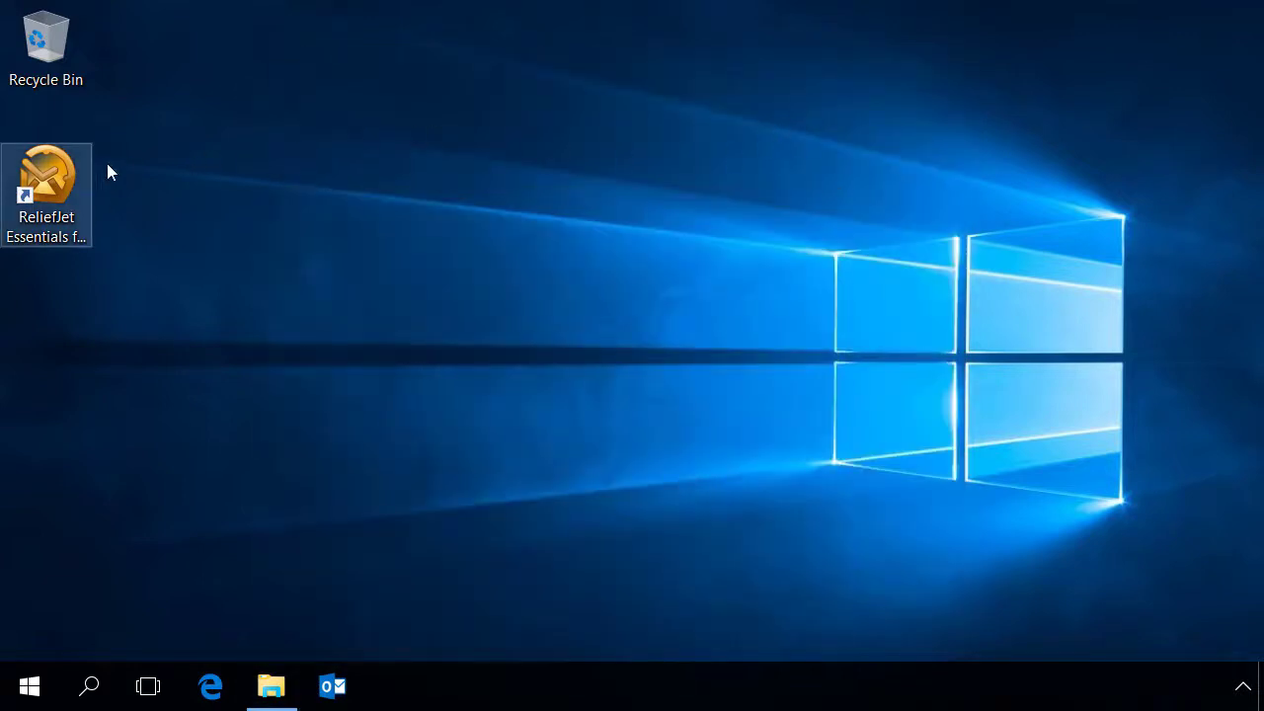
left_click(29, 688)
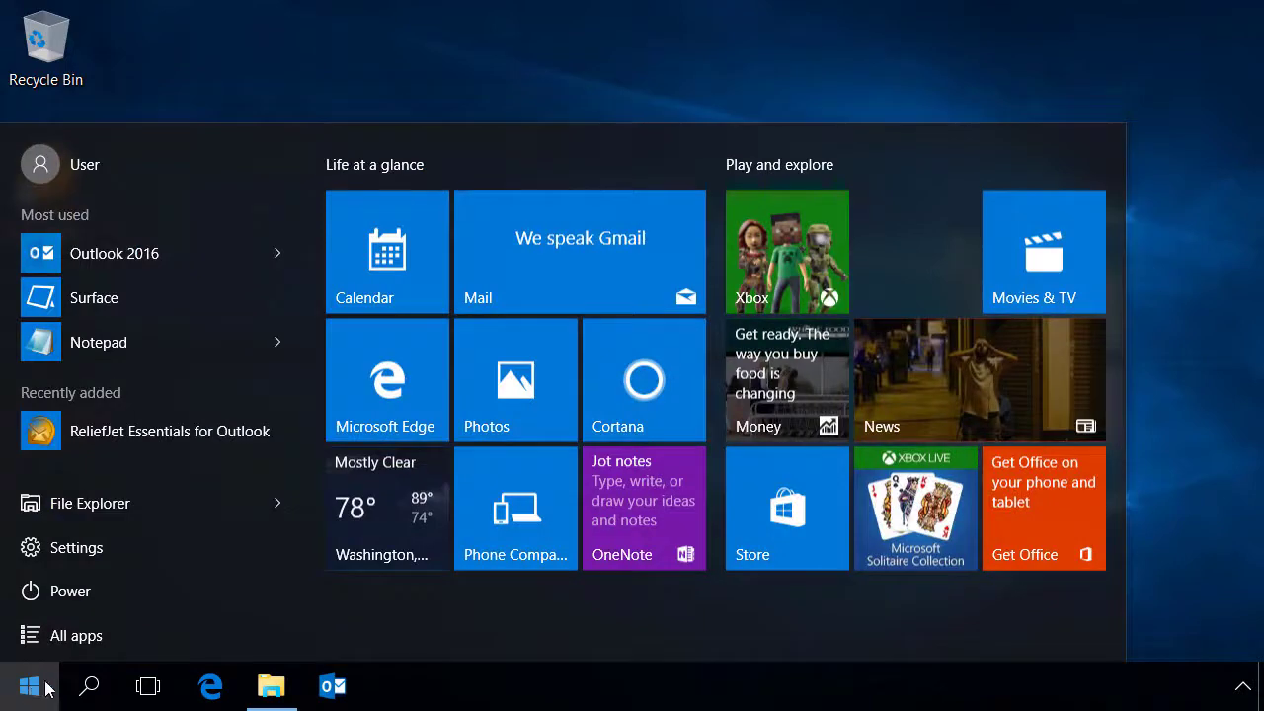
left_click(141, 433)
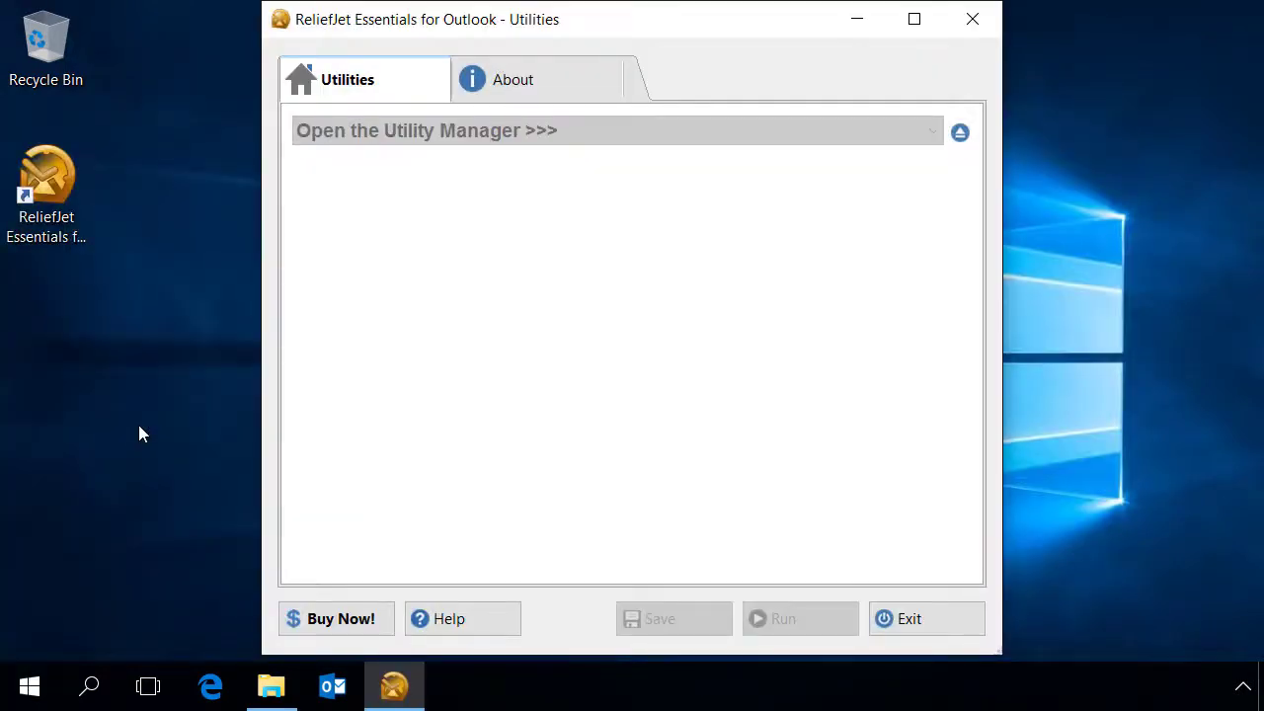
- Open the Utility Manager and narrow the utilities to "export" with the tags messages and msg
left_click(959, 132)
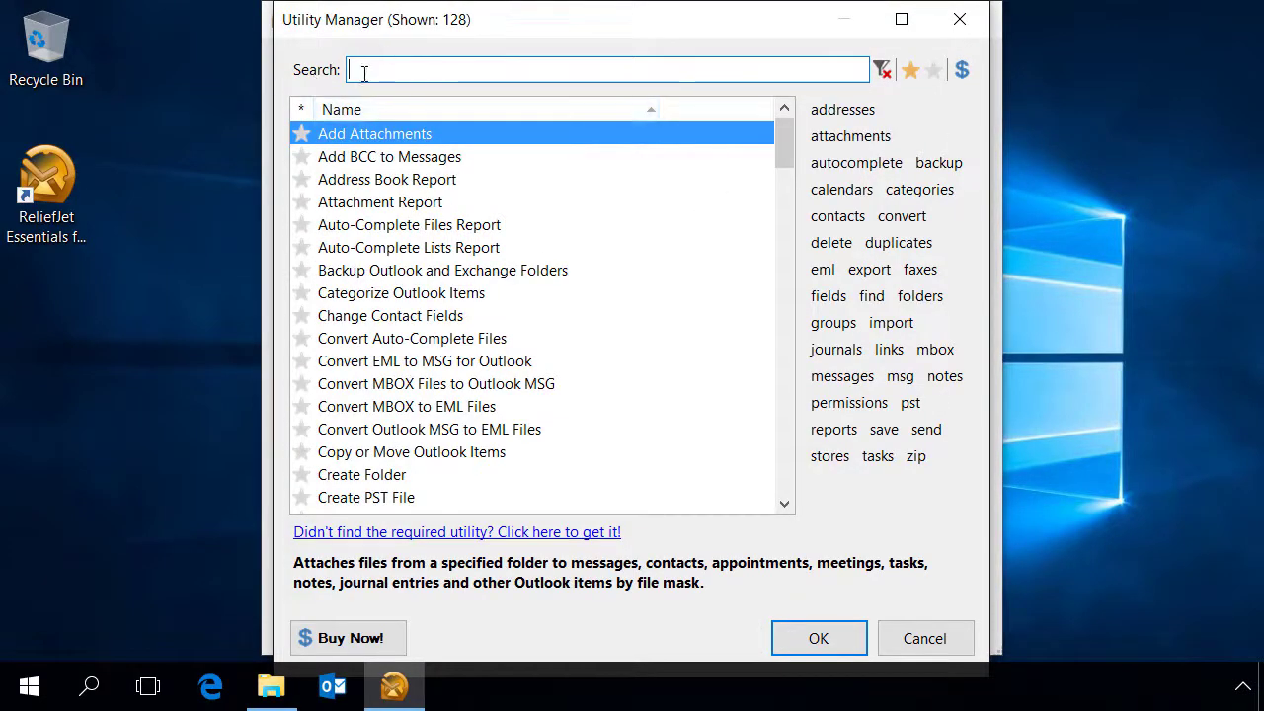
type("export")
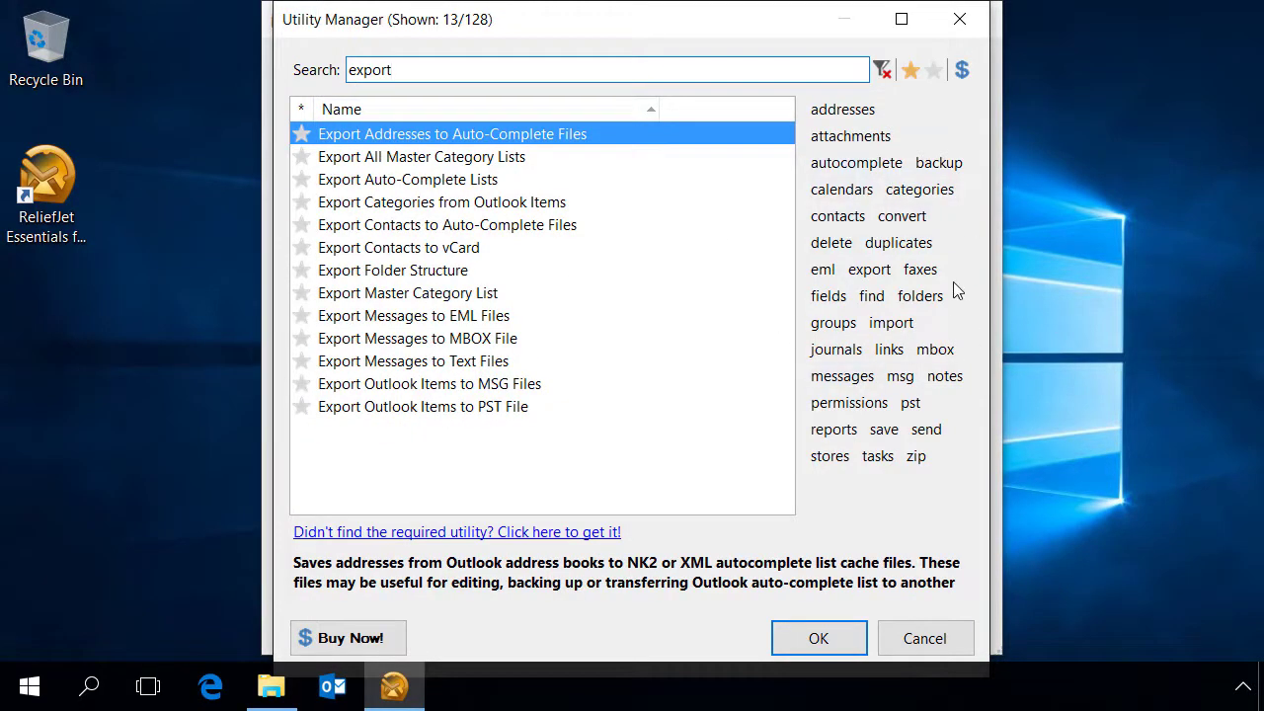
left_click(854, 378)
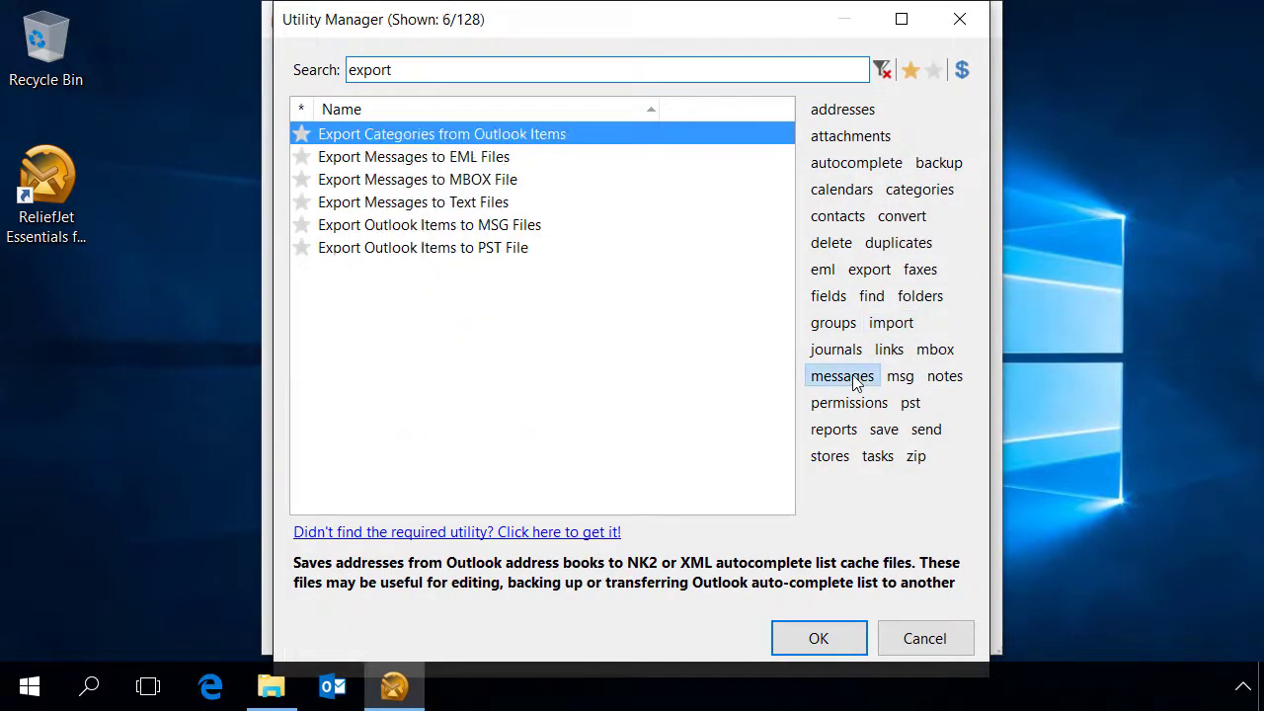
left_click(906, 377)
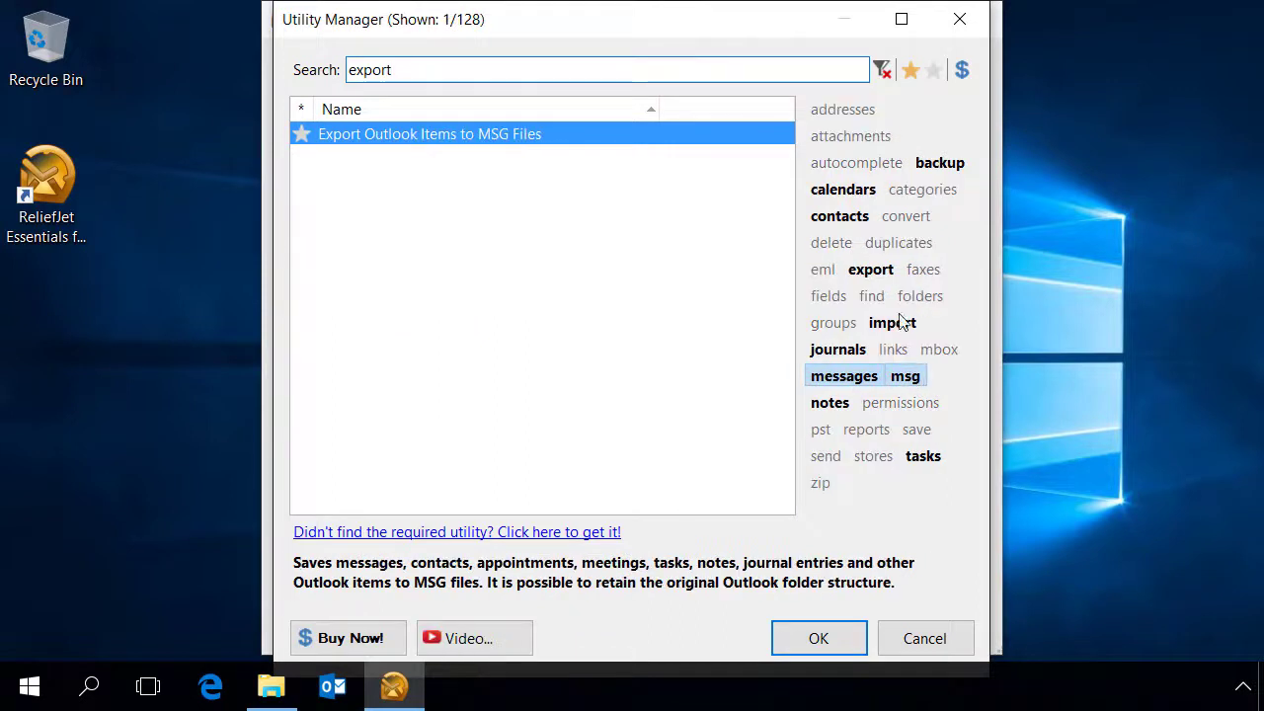
- Clear the search text, mark the MSG export and import utilities as favorites, and load Import Outlook Items from MSG Format
left_click(881, 71)
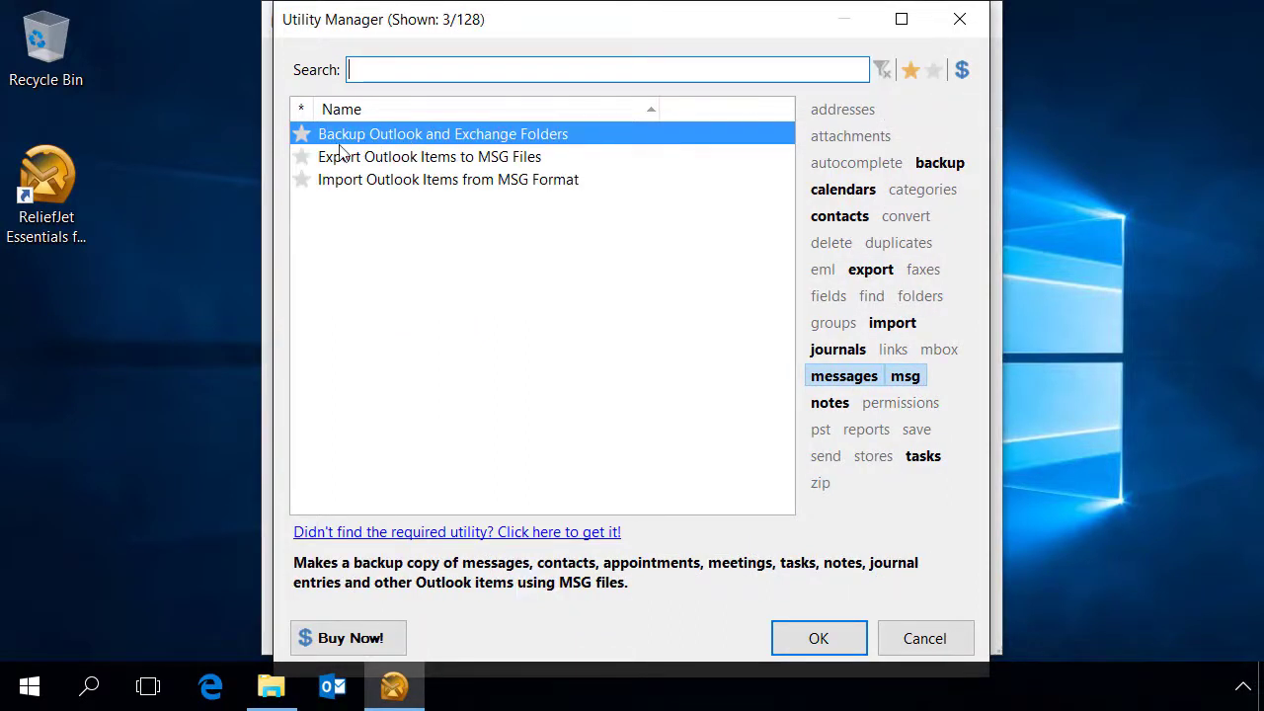
left_click(304, 158)
left_click(304, 180)
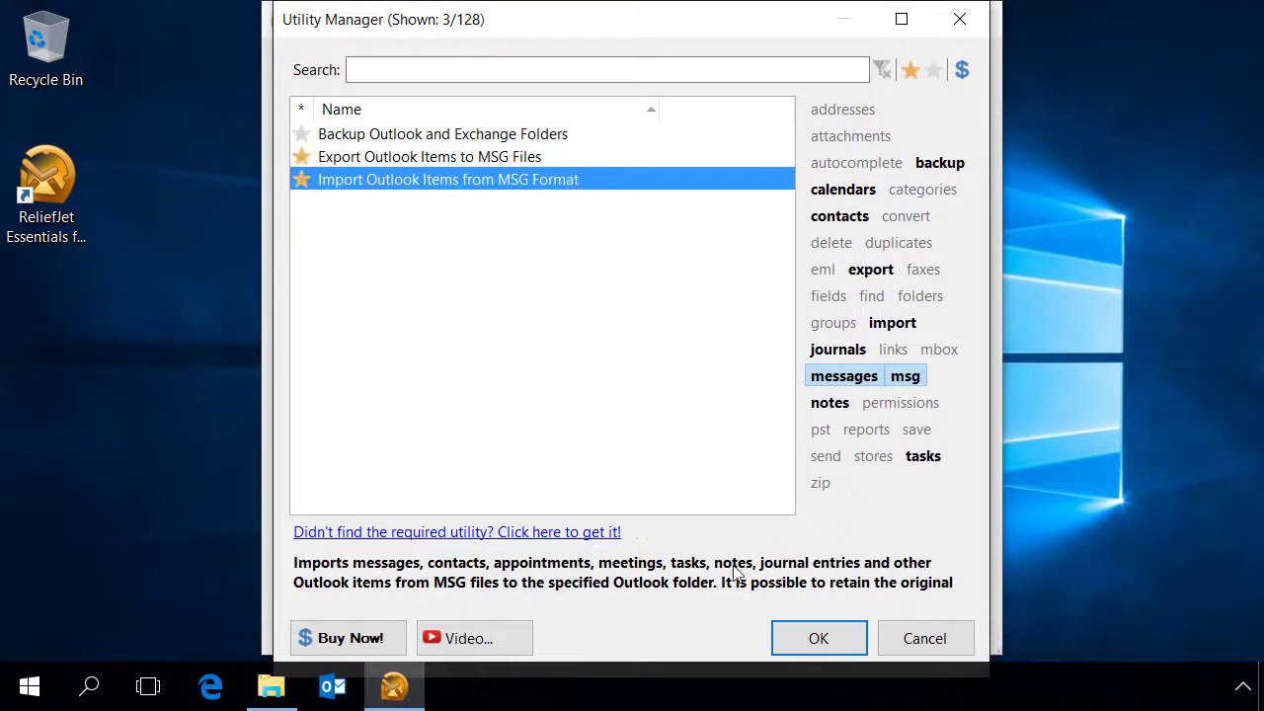
left_click(806, 635)
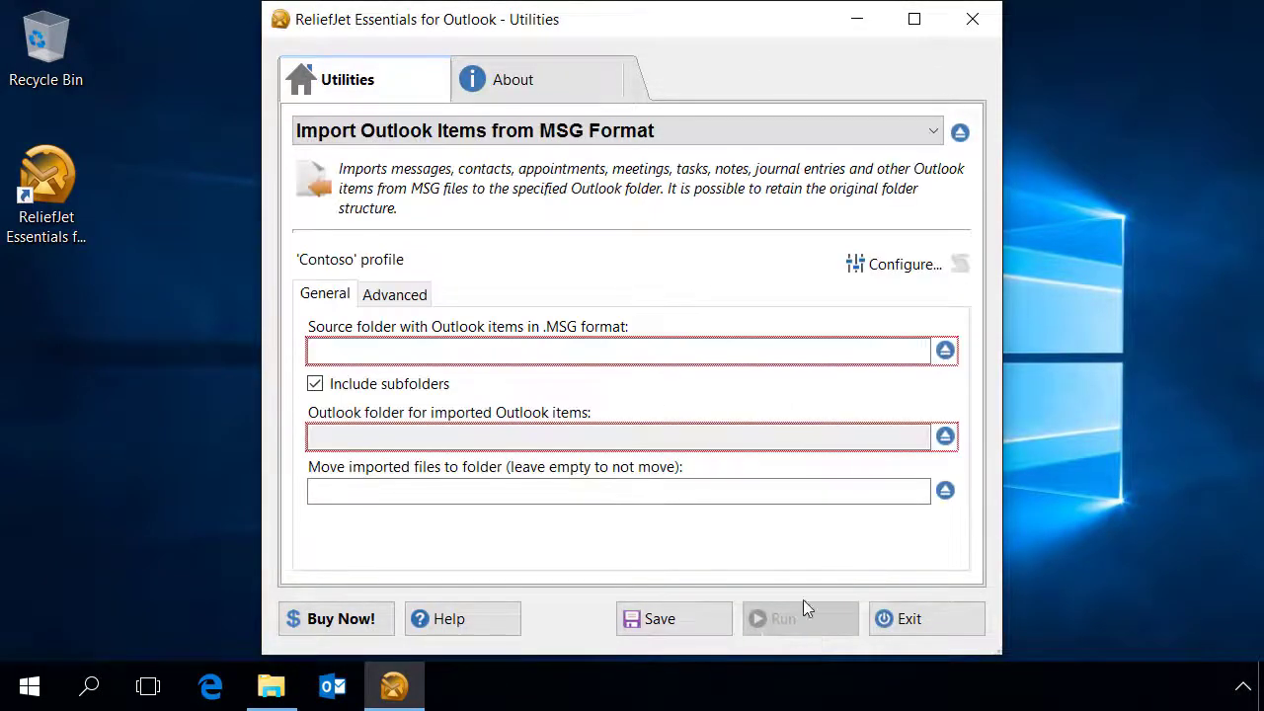
- Switch to the Export Outlook Items to MSG Files utility and configure the mailbox's Inbox with subfolders as its source
left_click(577, 134)
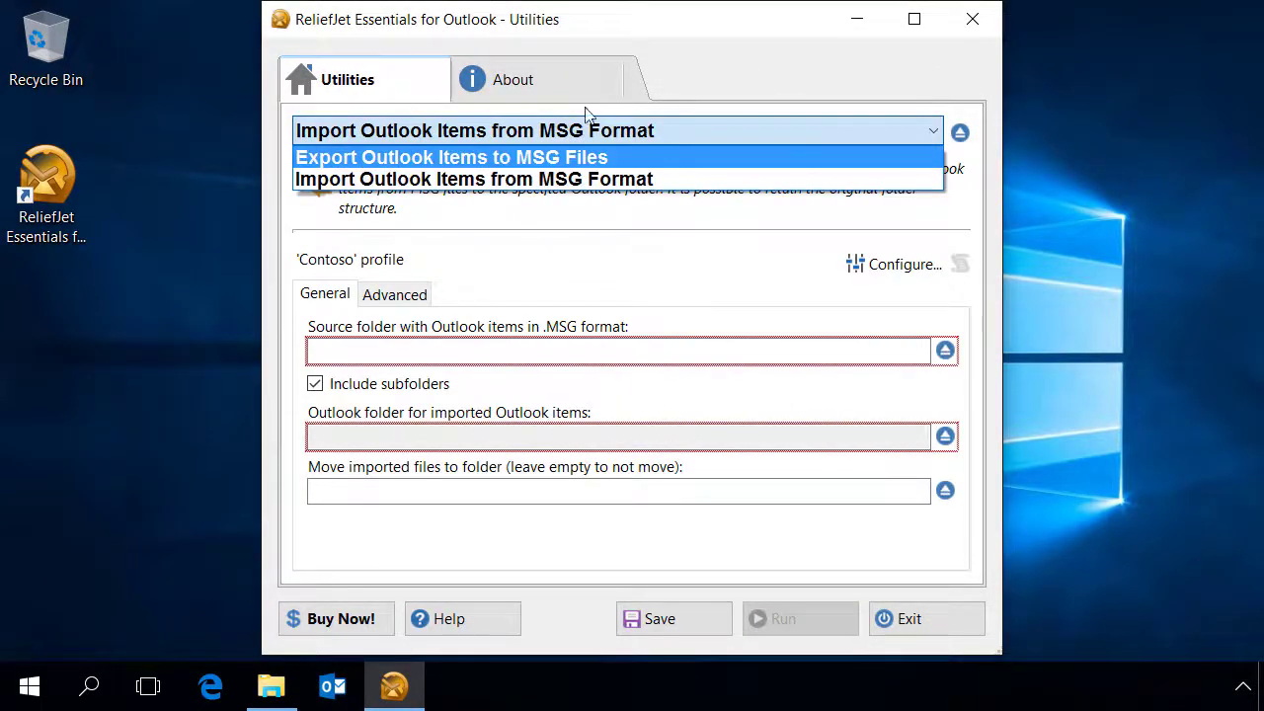
left_click(528, 157)
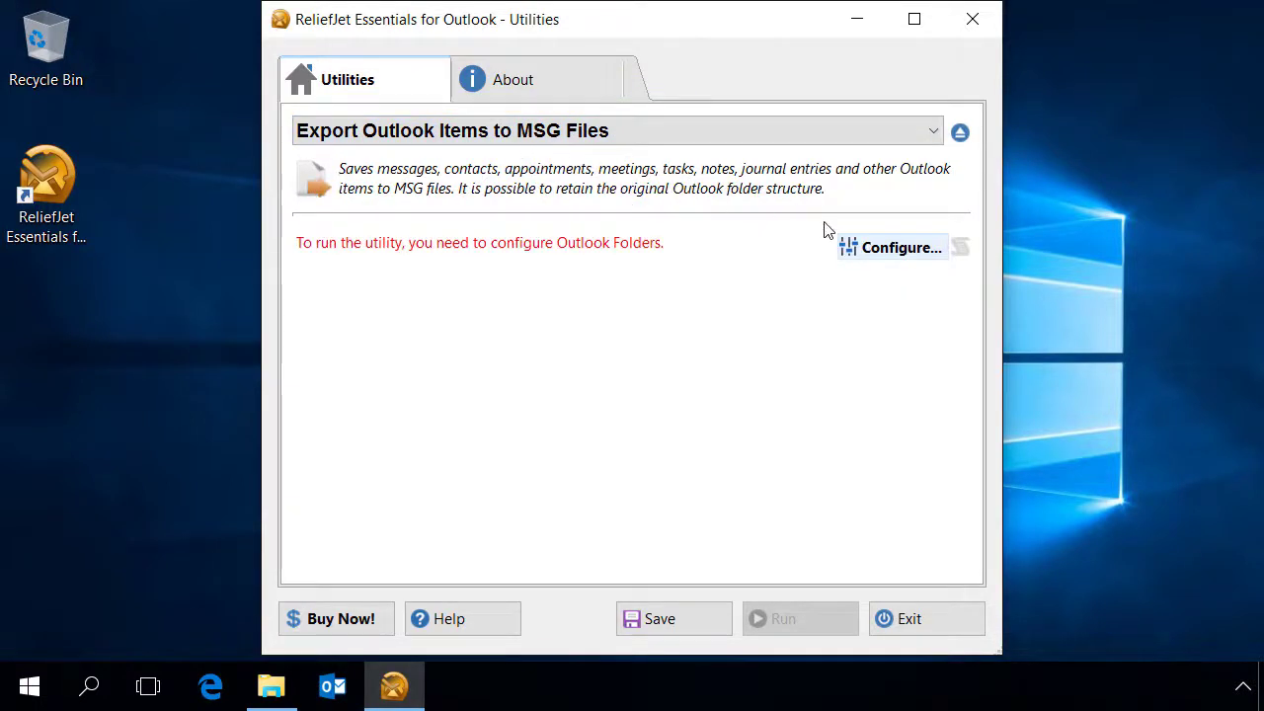
left_click(875, 249)
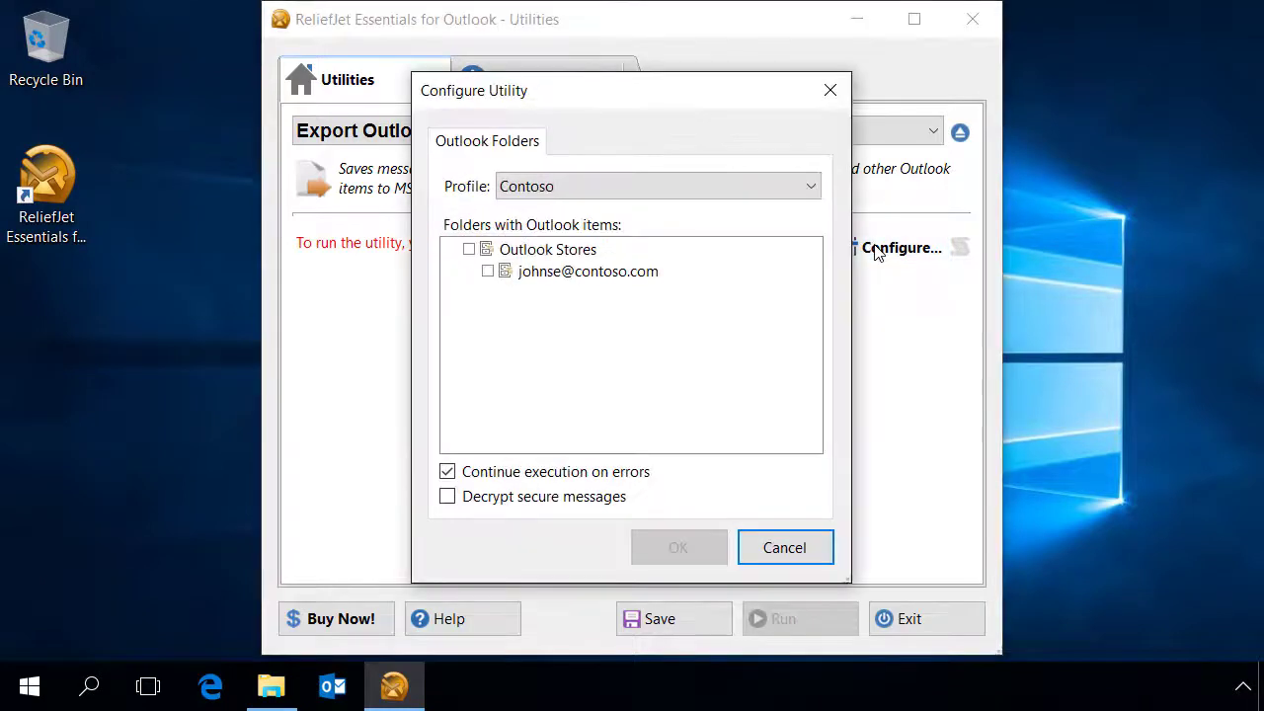
left_click(471, 271)
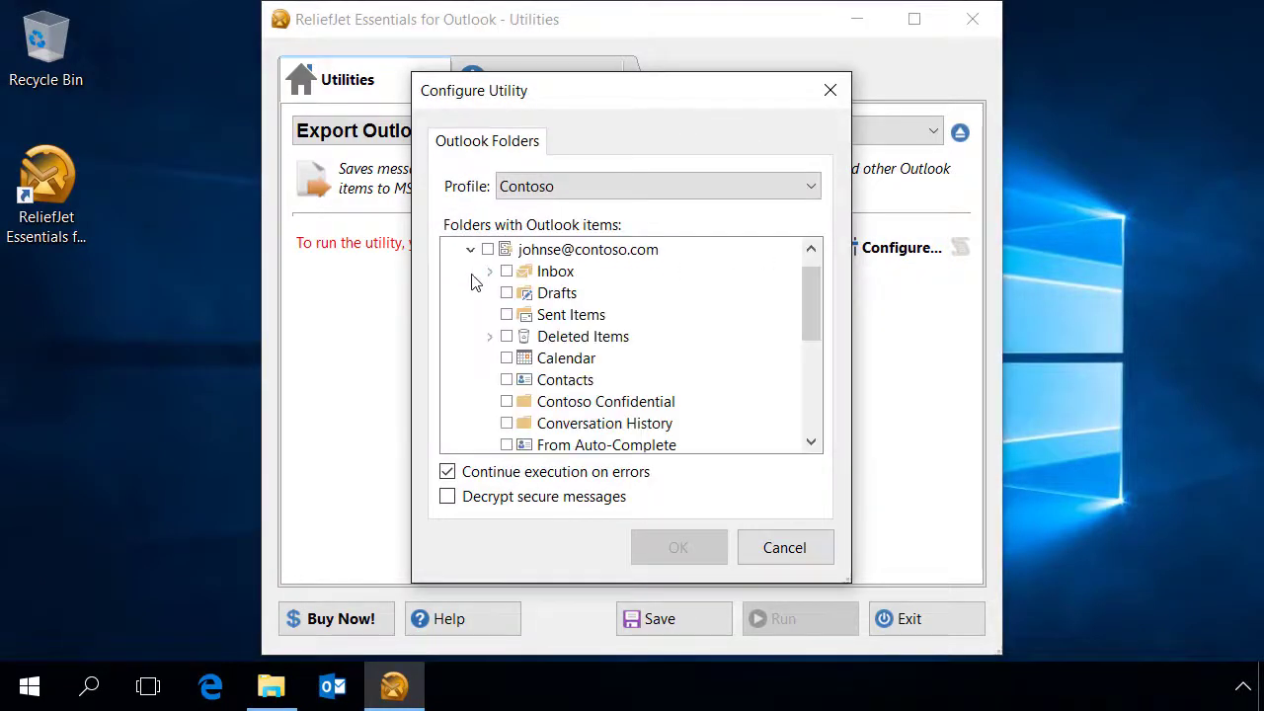
left_click(488, 272)
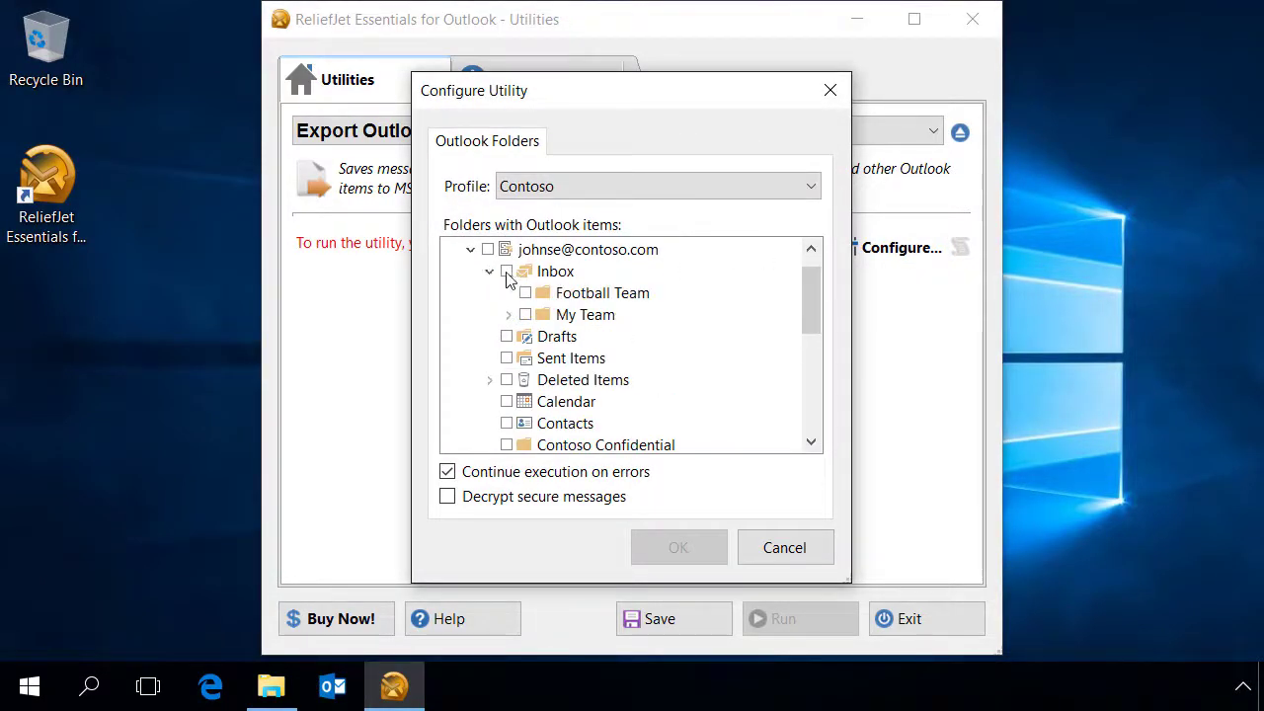
left_click(506, 273)
left_click(676, 546)
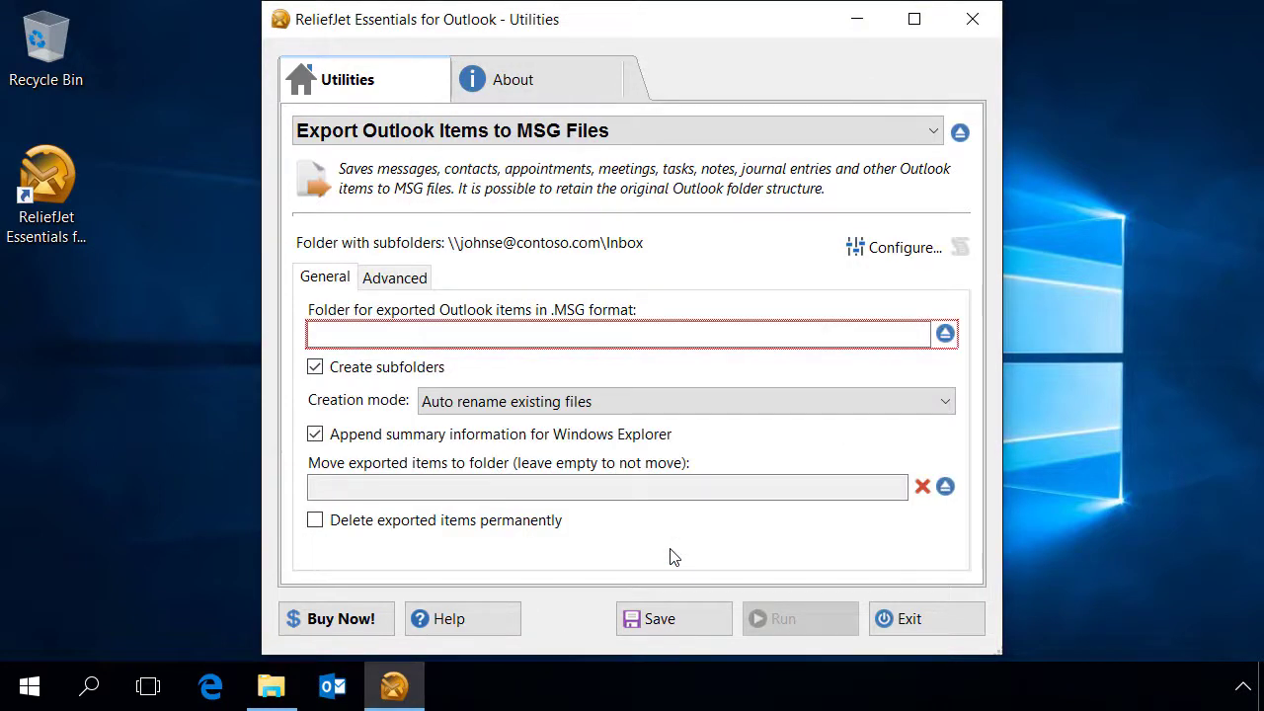
- Register the Export Outlook Items to MSG Files utility by pasting the single-utility product key and confirming the registration
left_click(360, 628)
key("ctrl+v")
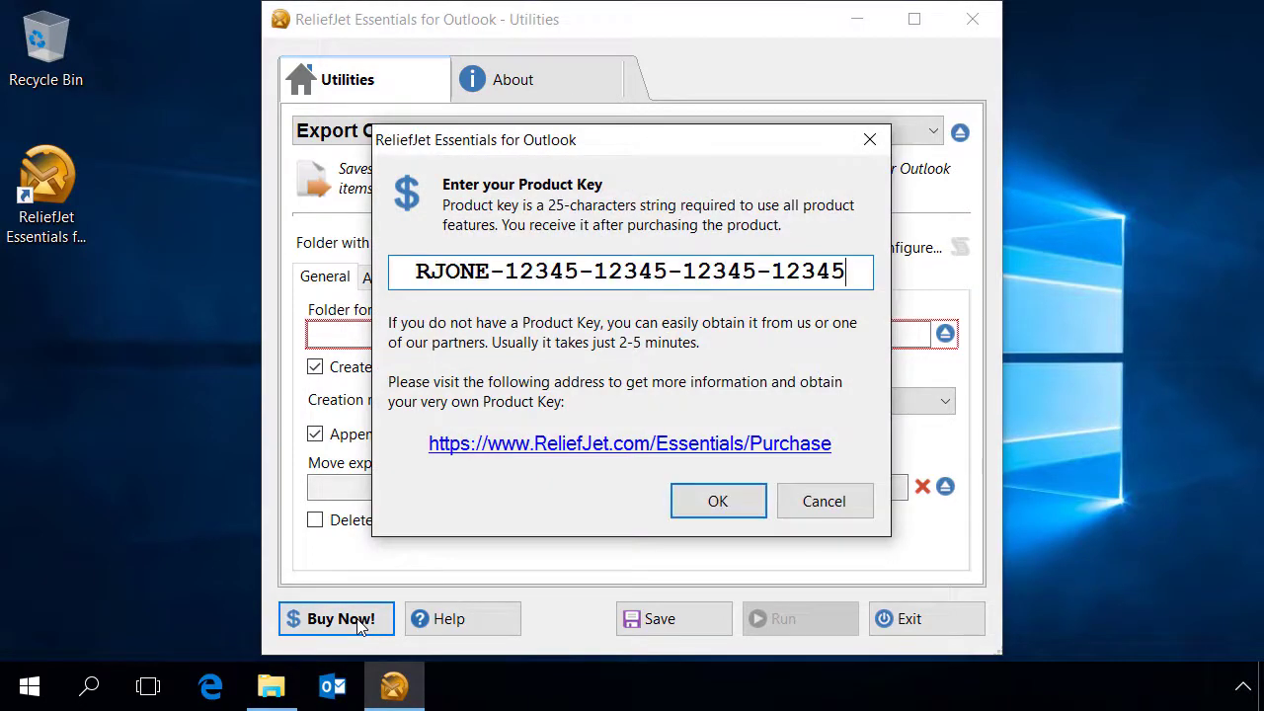
left_click(719, 506)
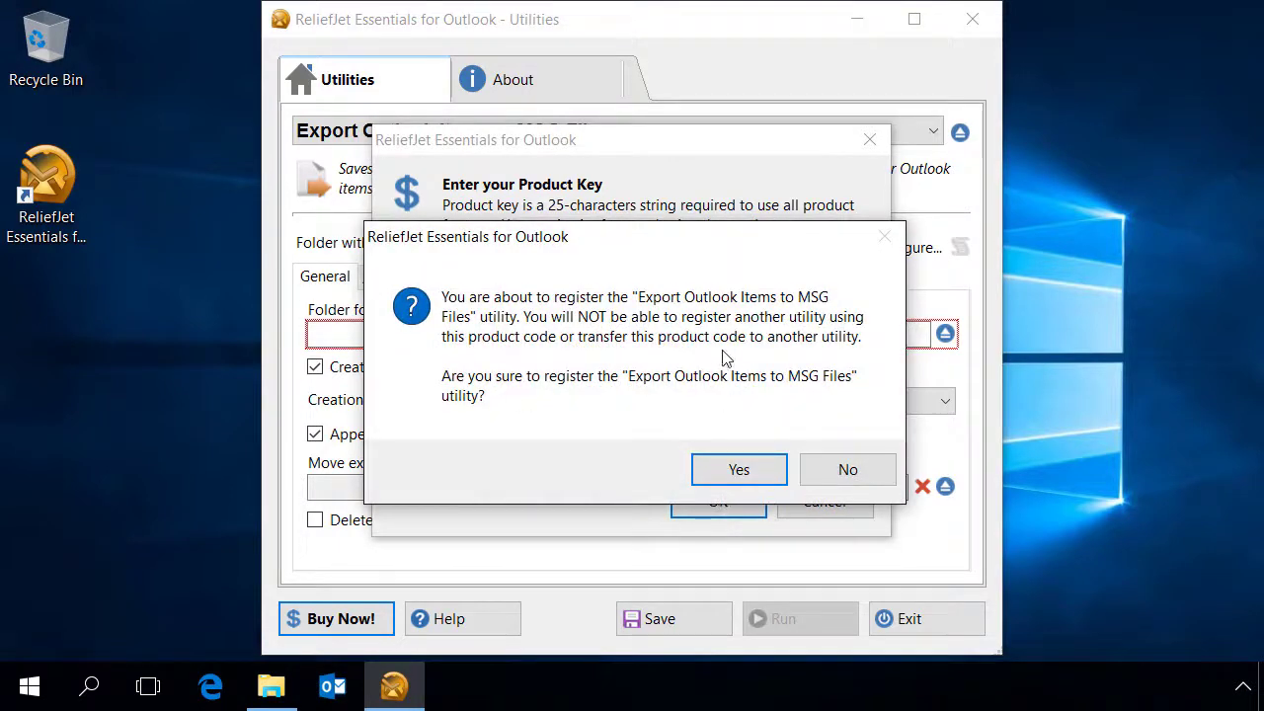
left_click(740, 472)
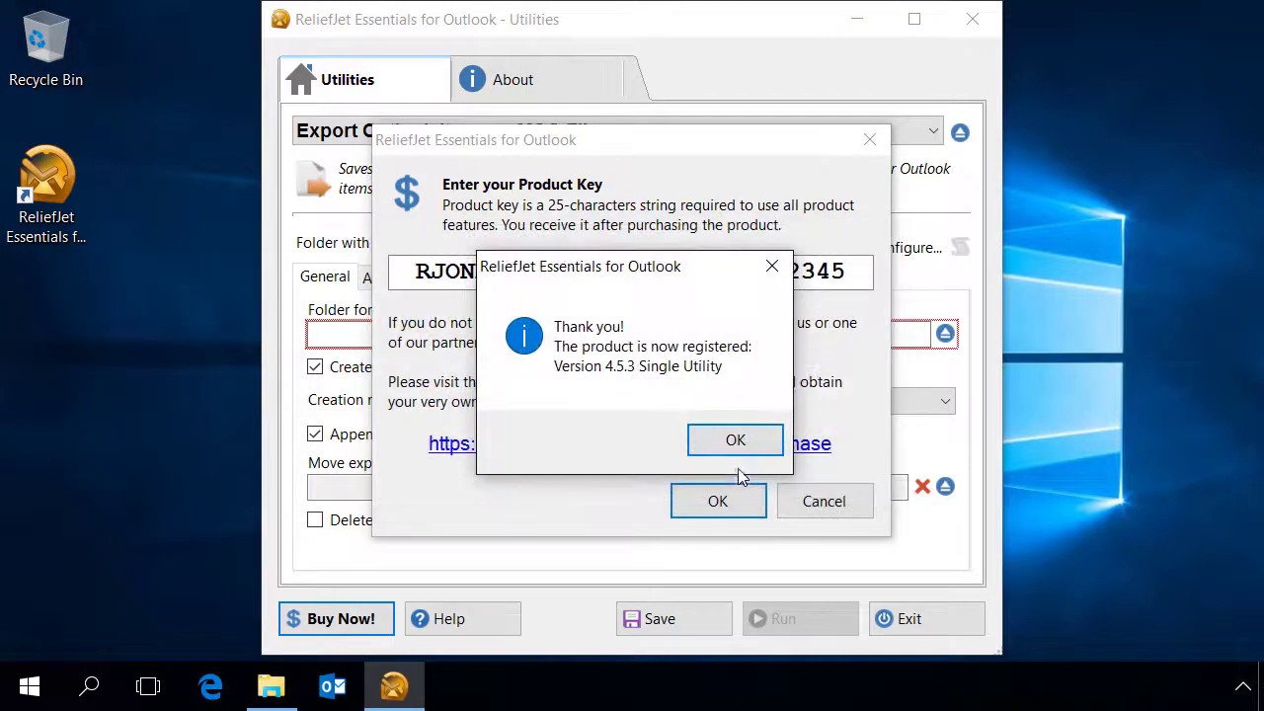
left_click(739, 444)
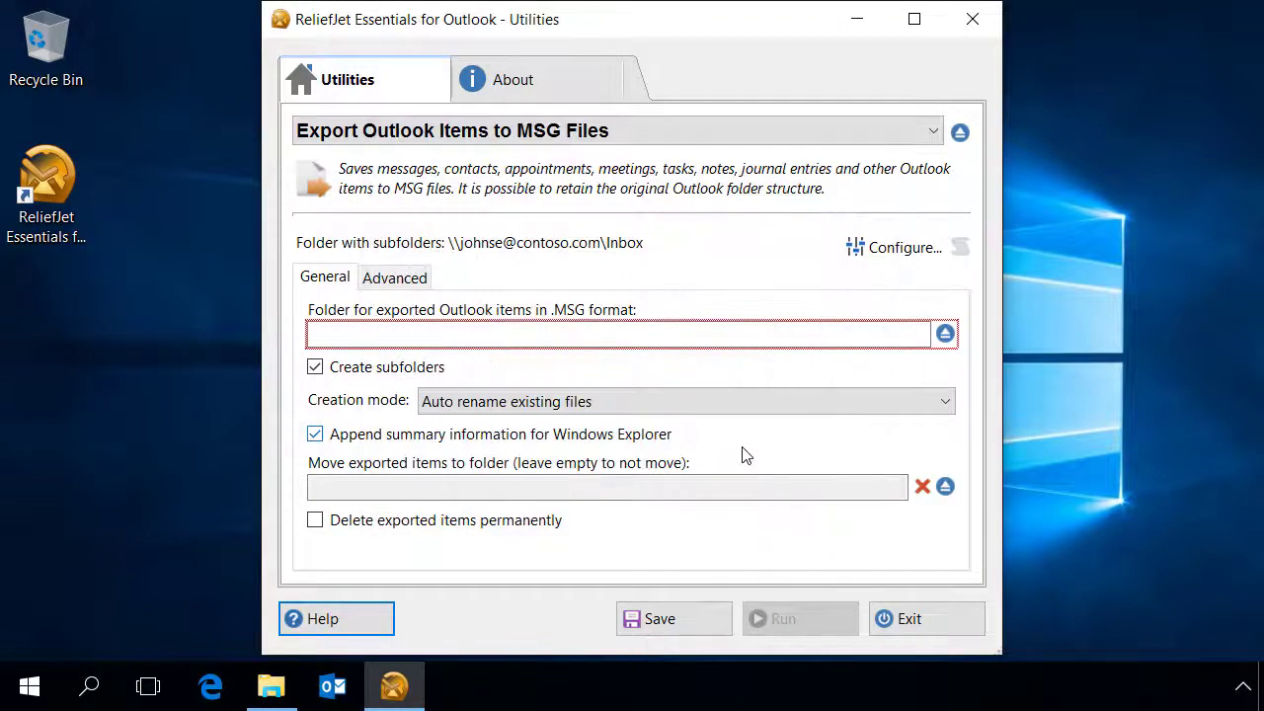
- Filter the Utility Manager to registered utilities only and return to Export Outlook Items to MSG Files
left_click(953, 133)
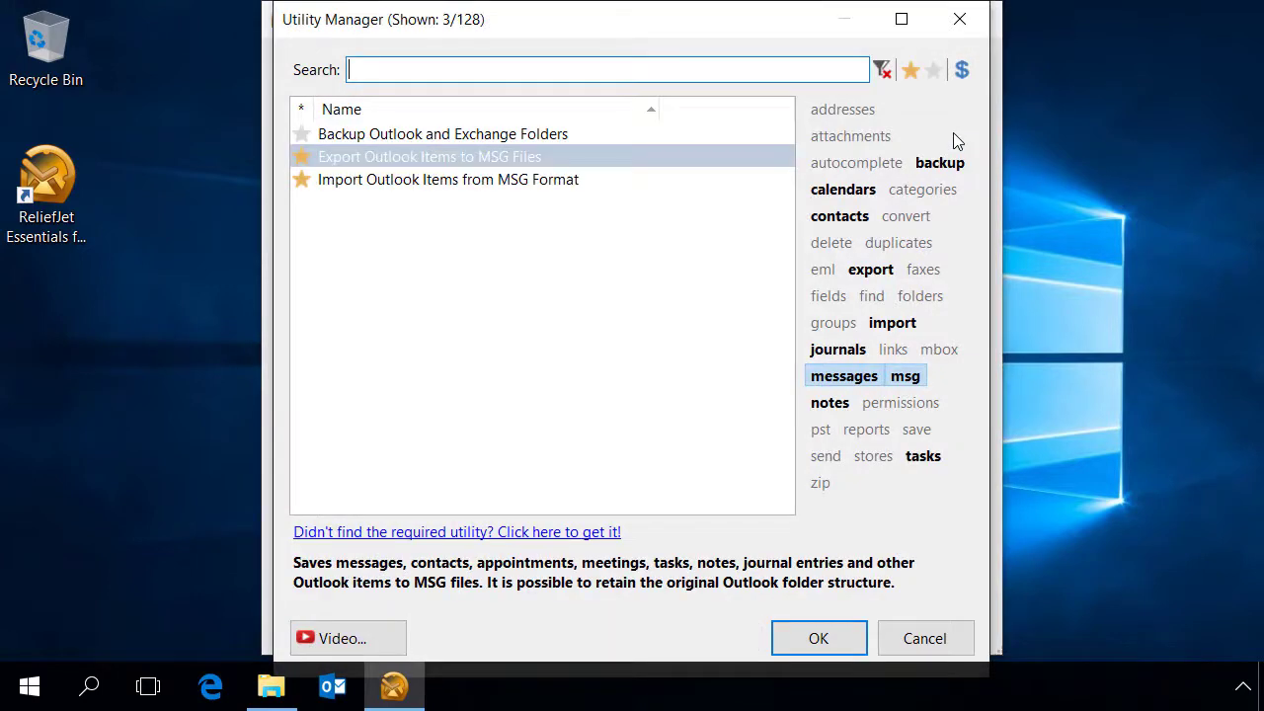
left_click(962, 71)
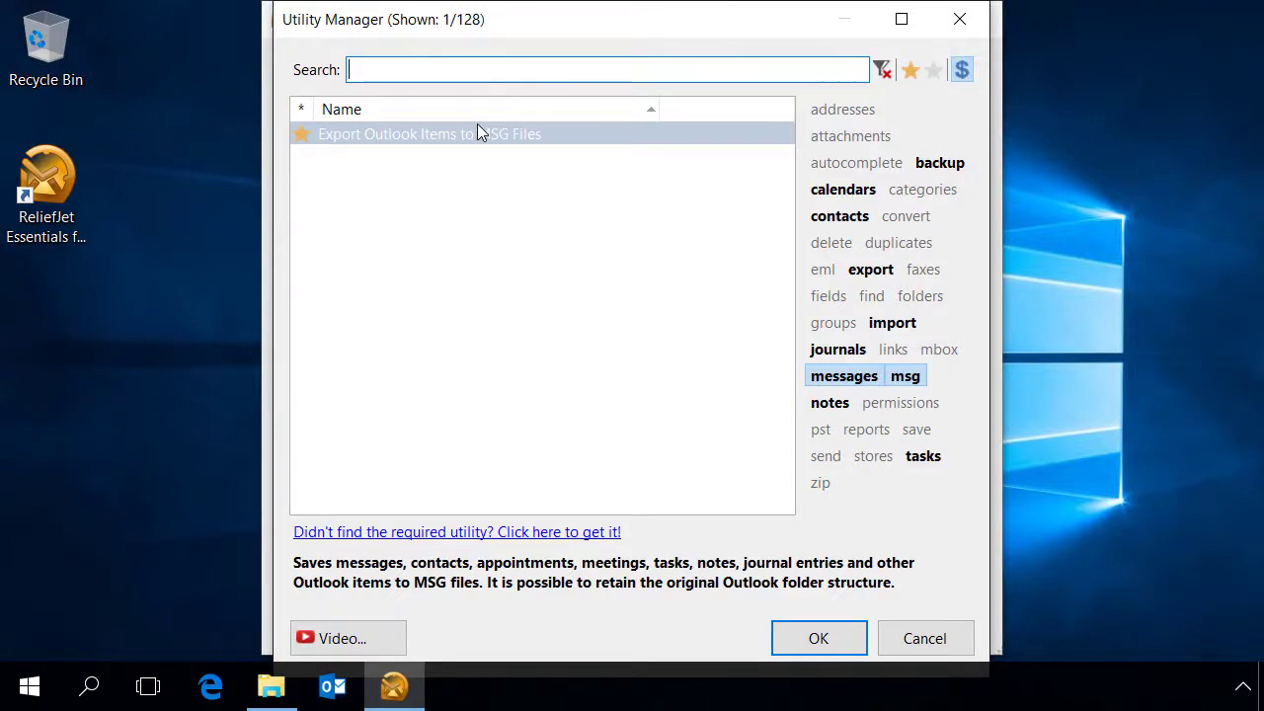
left_click(802, 635)
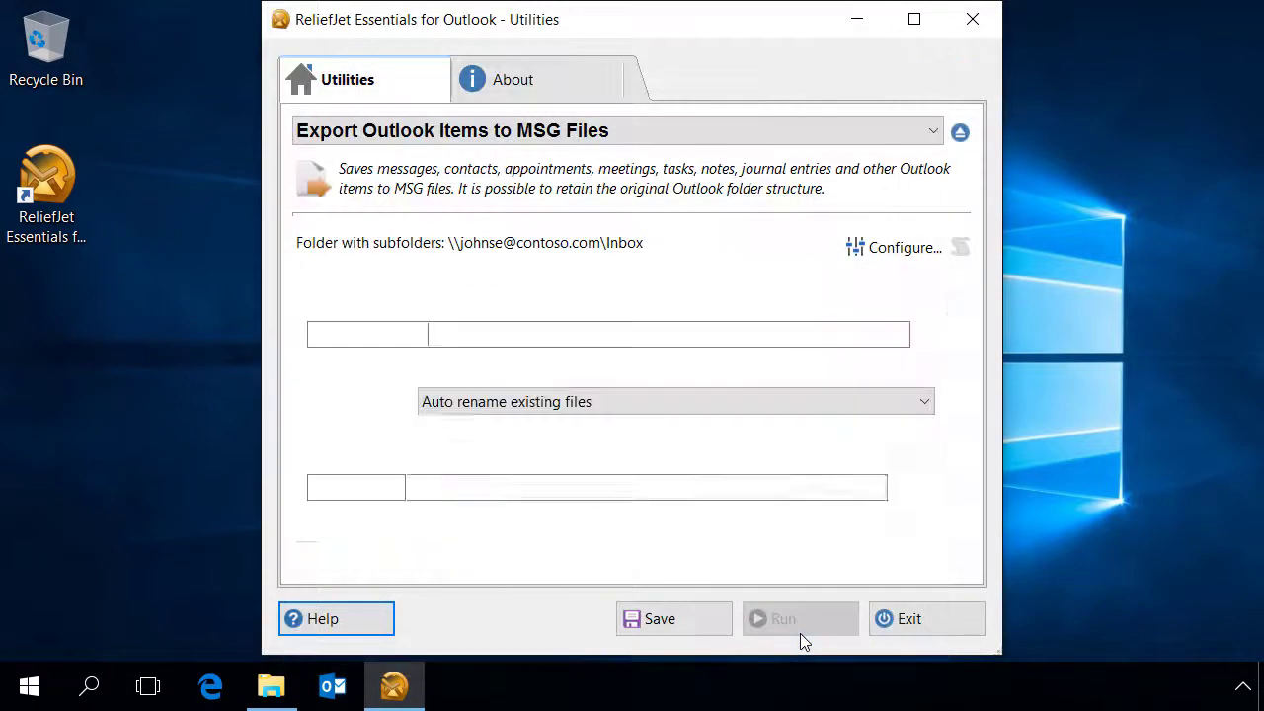
- Upgrade the registration to Professional Edition by pasting its product key, and return to the export utility's settings
left_click(518, 83)
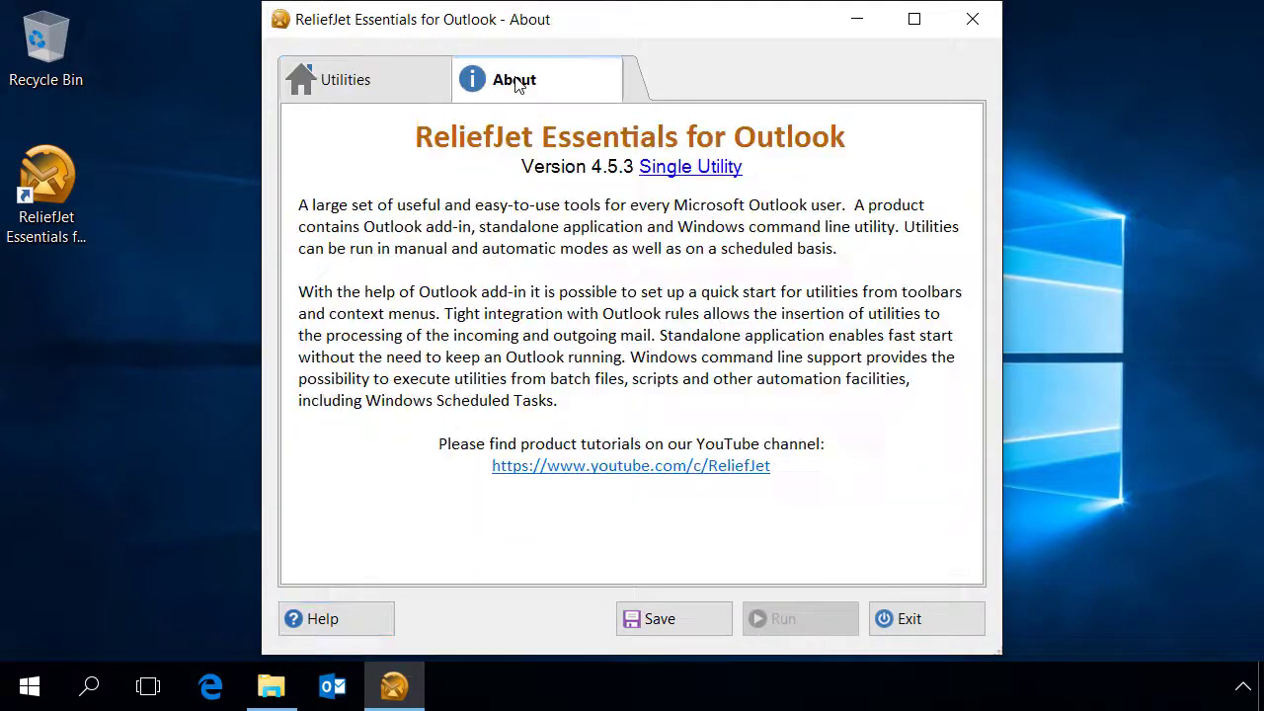
left_click(679, 168)
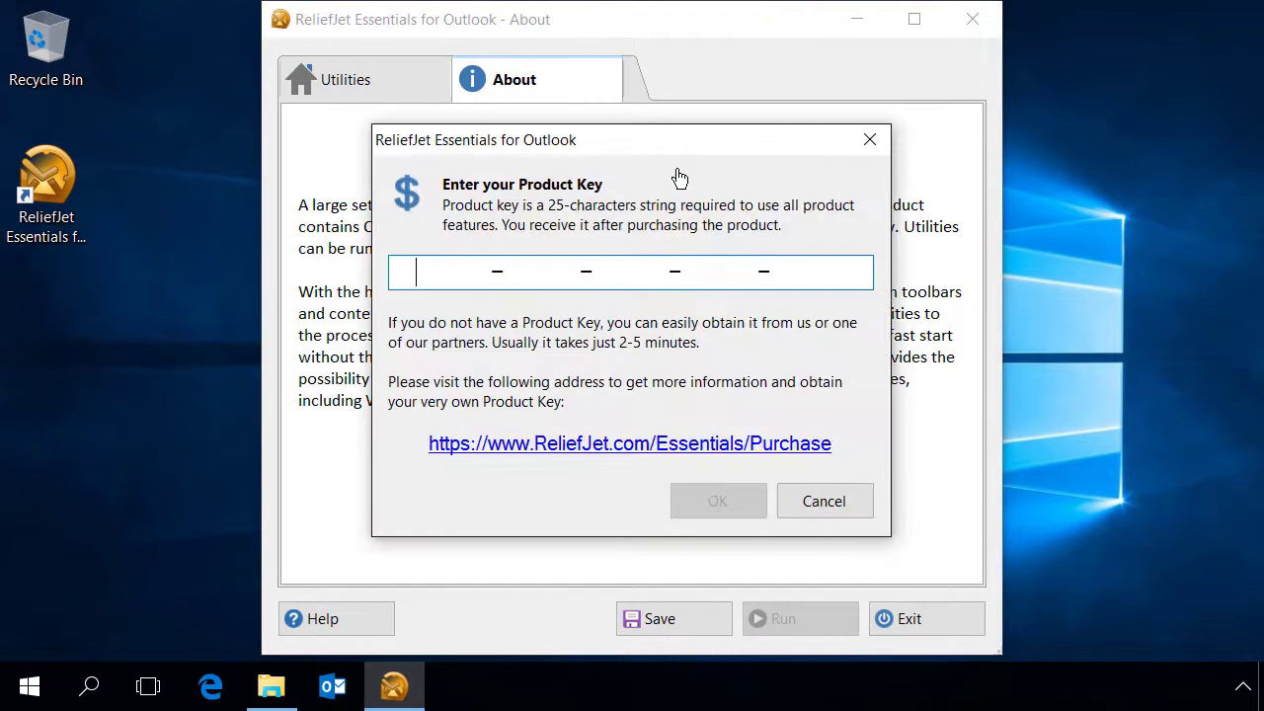
key("ctrl+v")
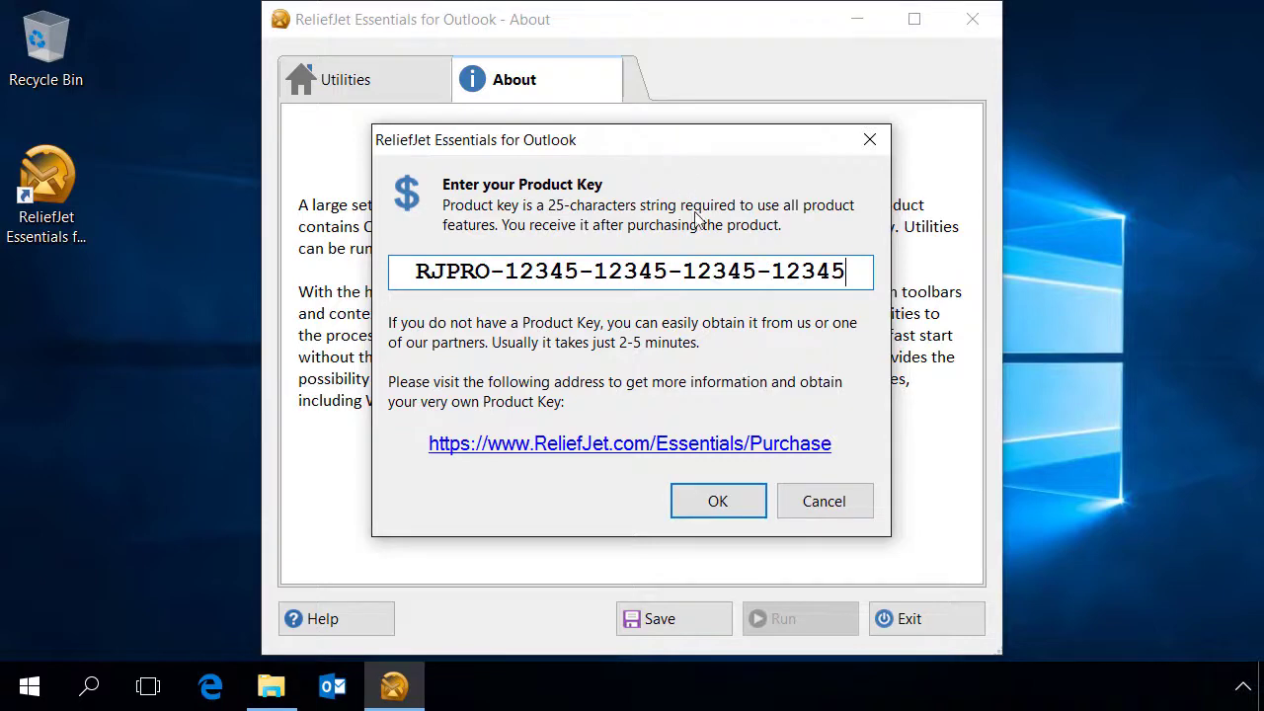
left_click(722, 501)
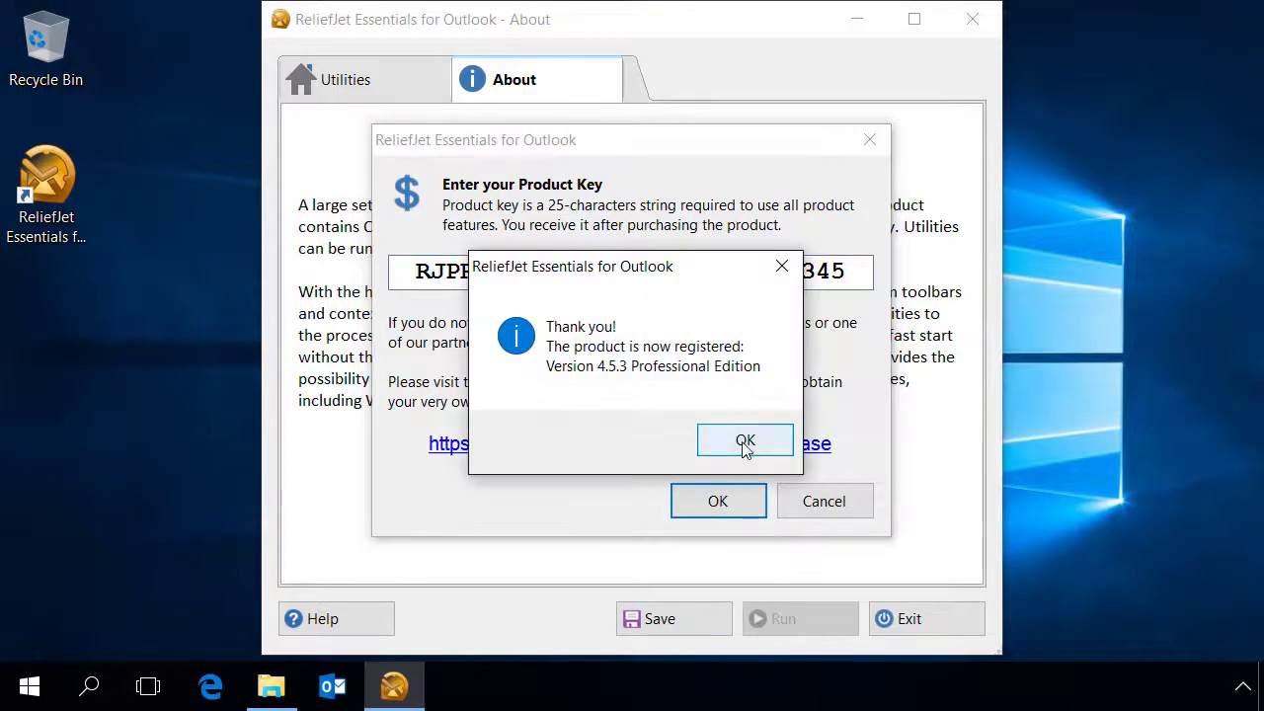
left_click(743, 441)
left_click(400, 91)
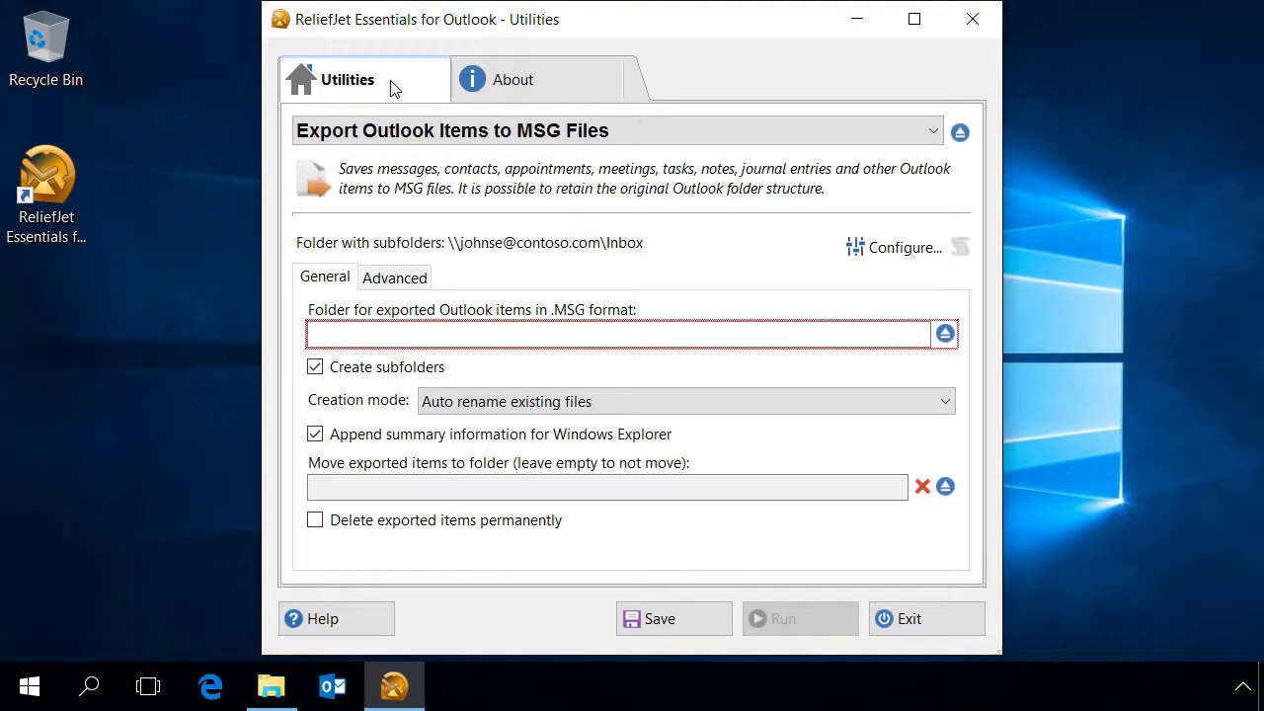
- Set the folder for exported MSG items to C:\Contoso\MSG and save the utility's settings
left_click(945, 333)
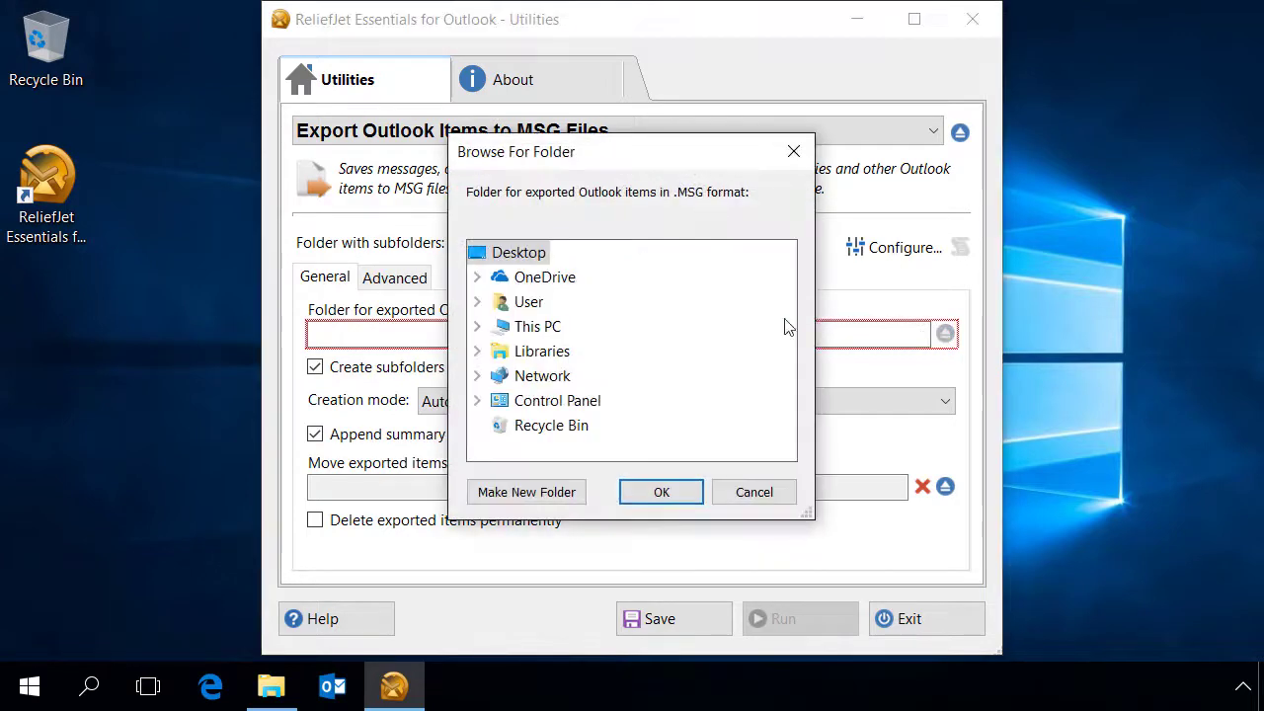
left_click(477, 327)
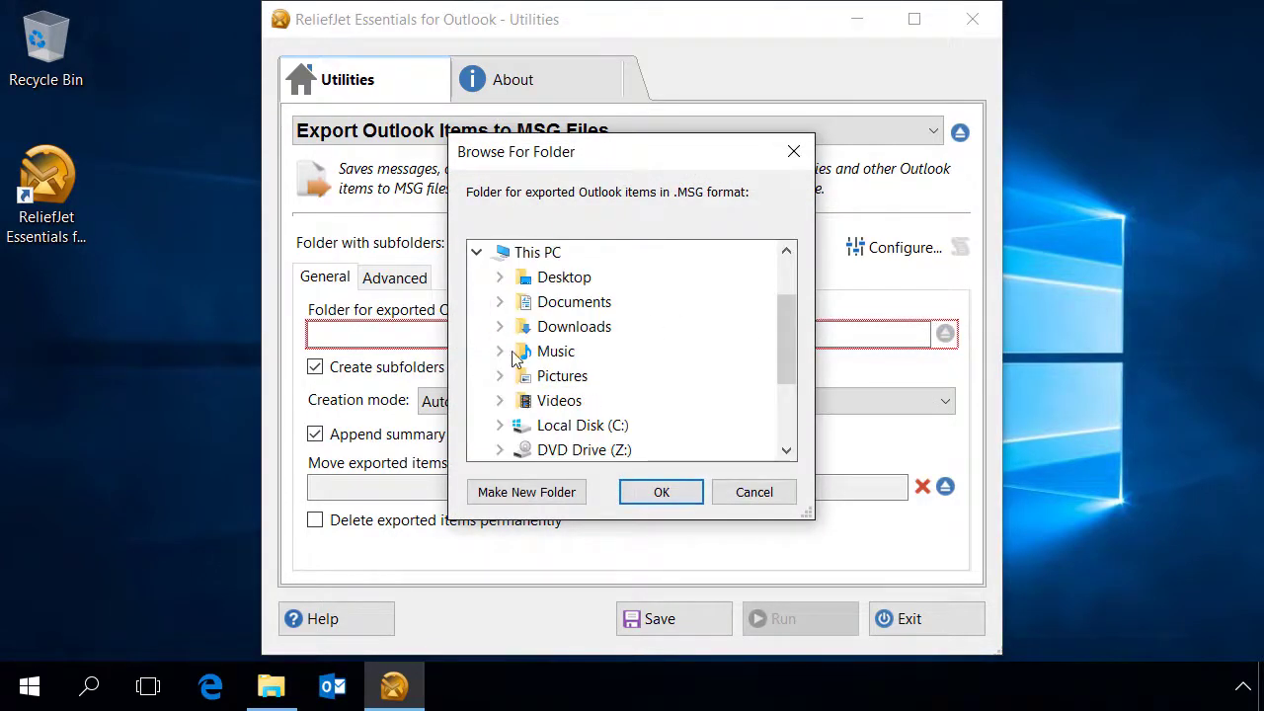
scroll(521, 400, "down", 1)
left_click(503, 350)
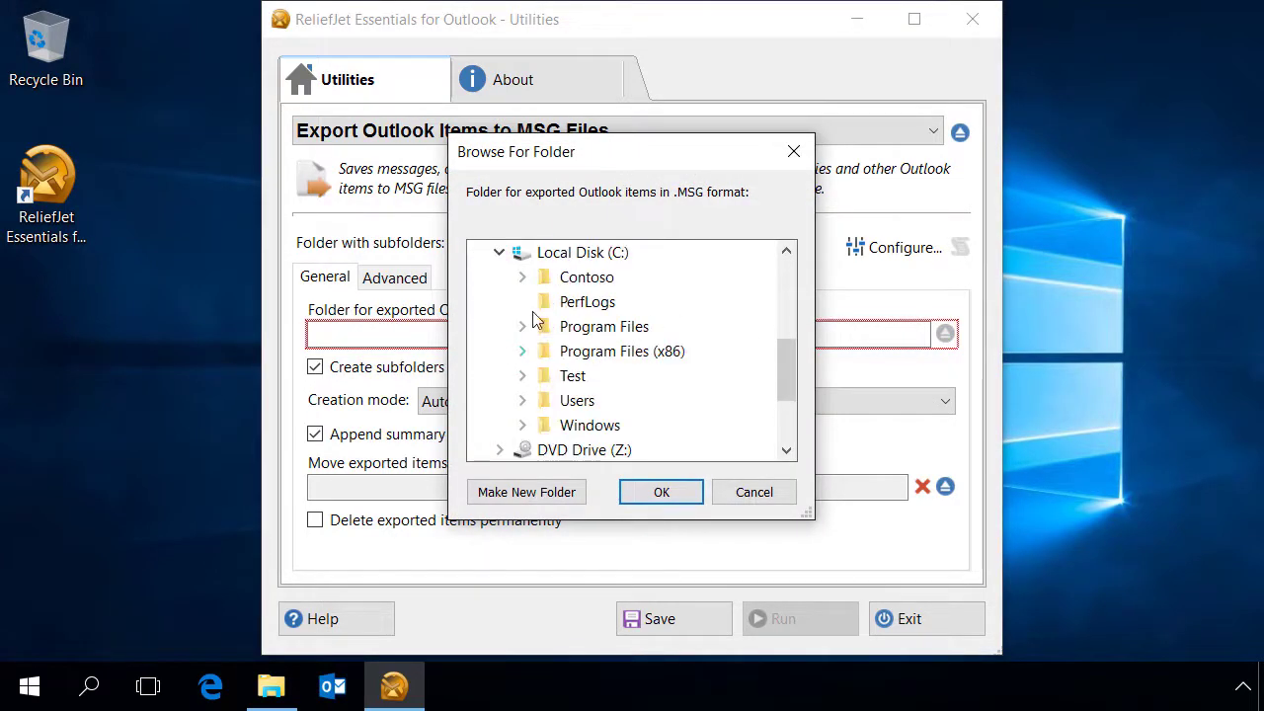
left_click(522, 278)
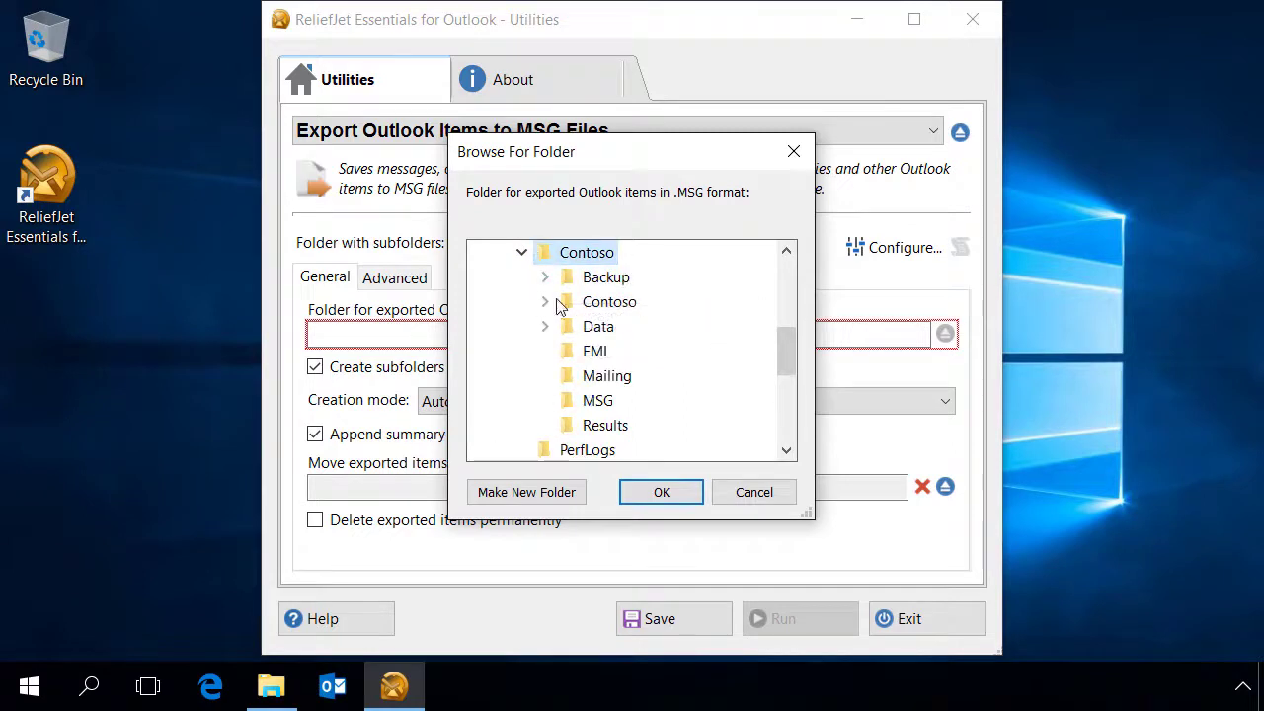
left_click(595, 403)
left_click(657, 492)
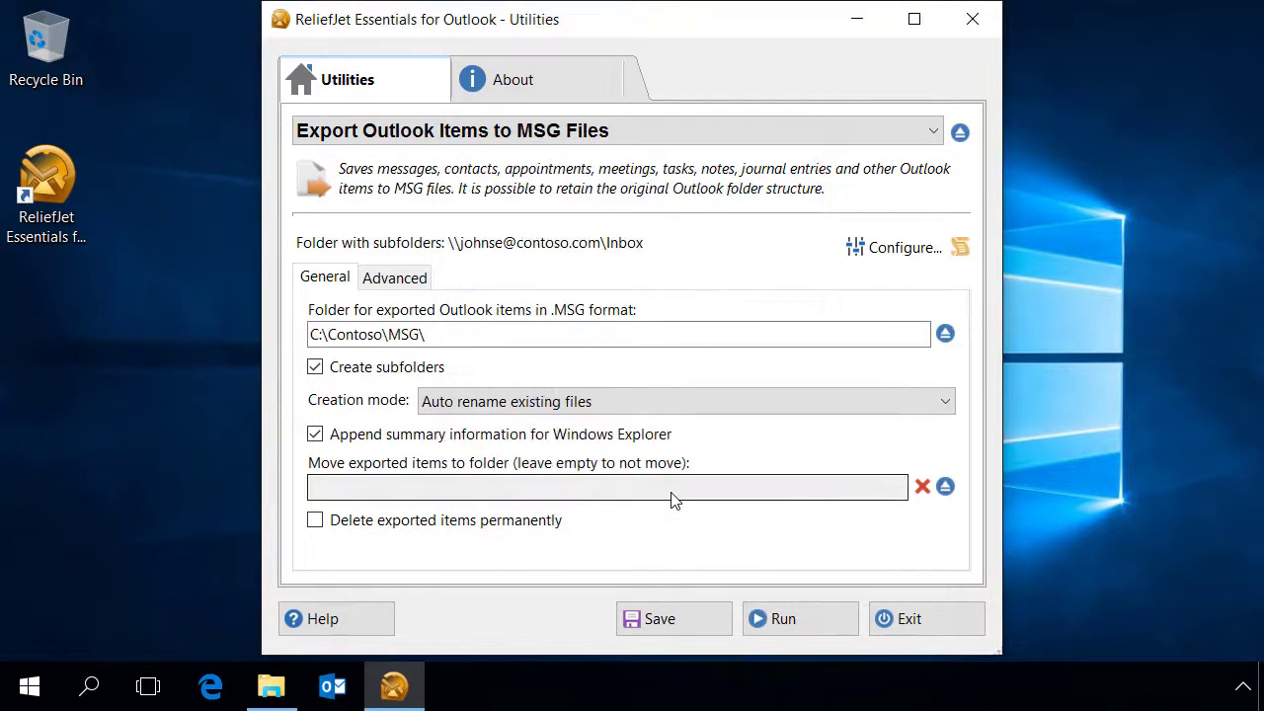
left_click(681, 619)
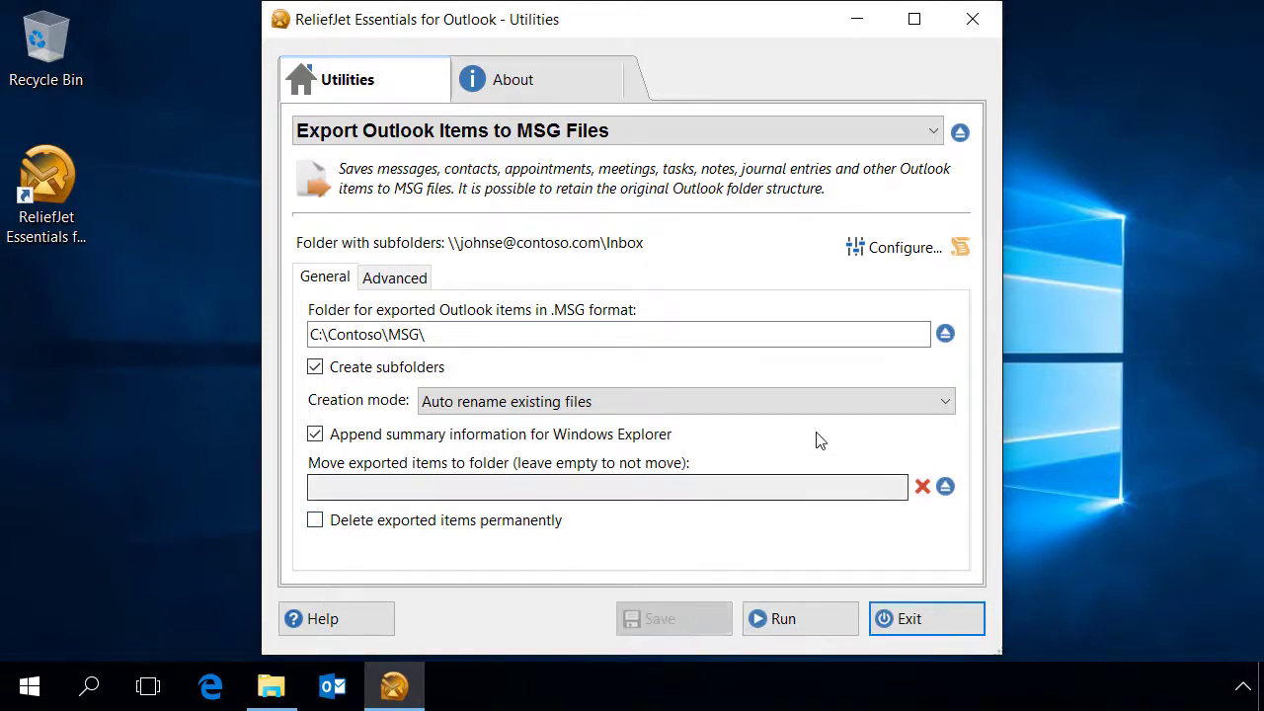
- View the command-line script generated for the export configuration and copy it to the clipboard
left_click(960, 247)
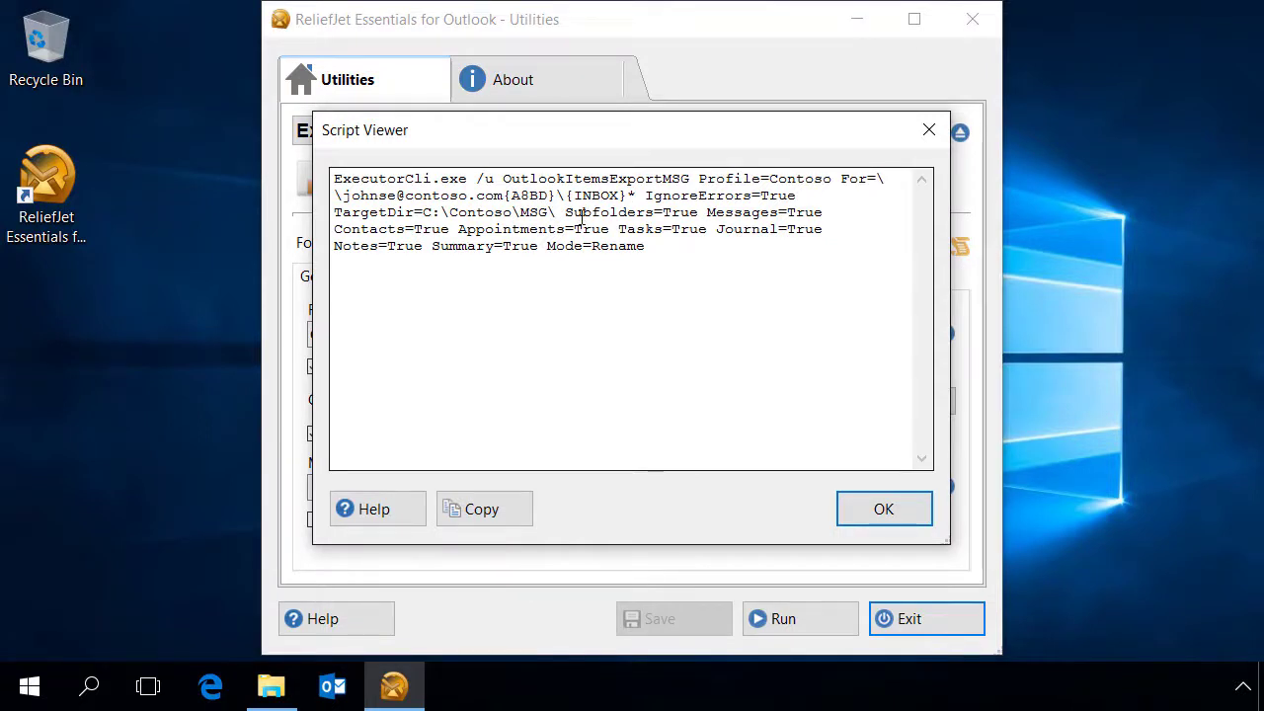
left_click(499, 514)
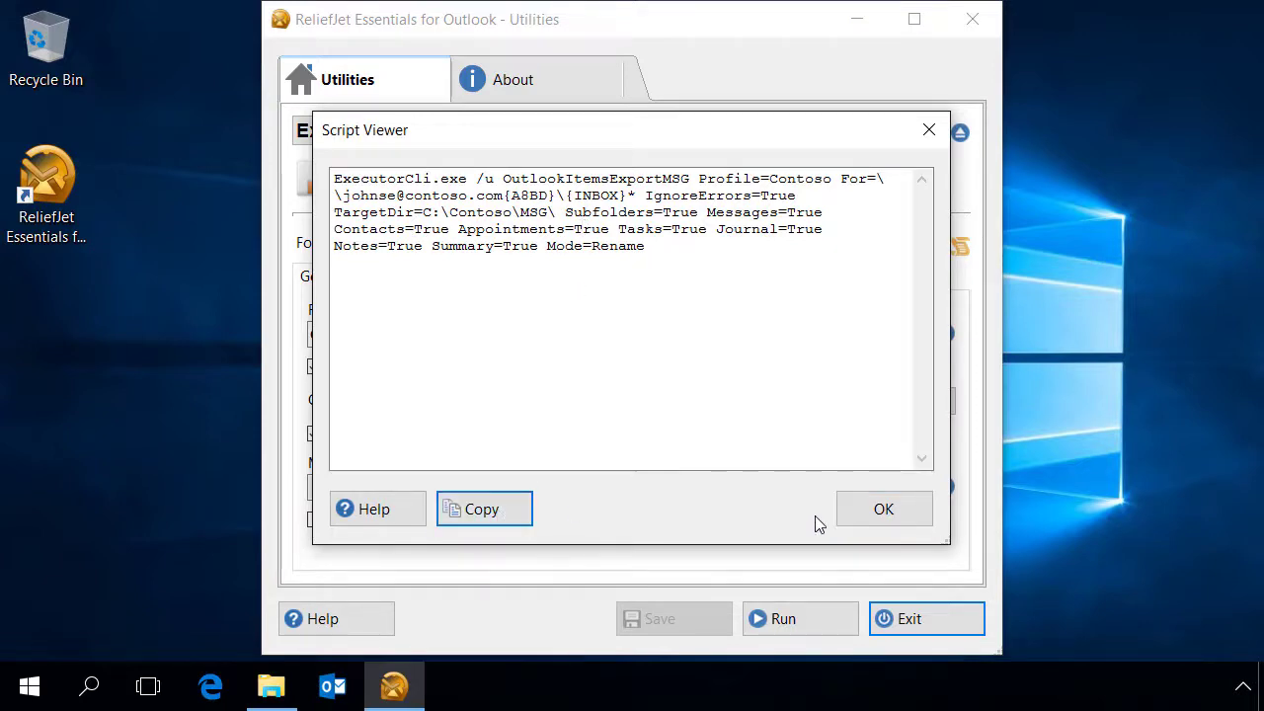
left_click(875, 516)
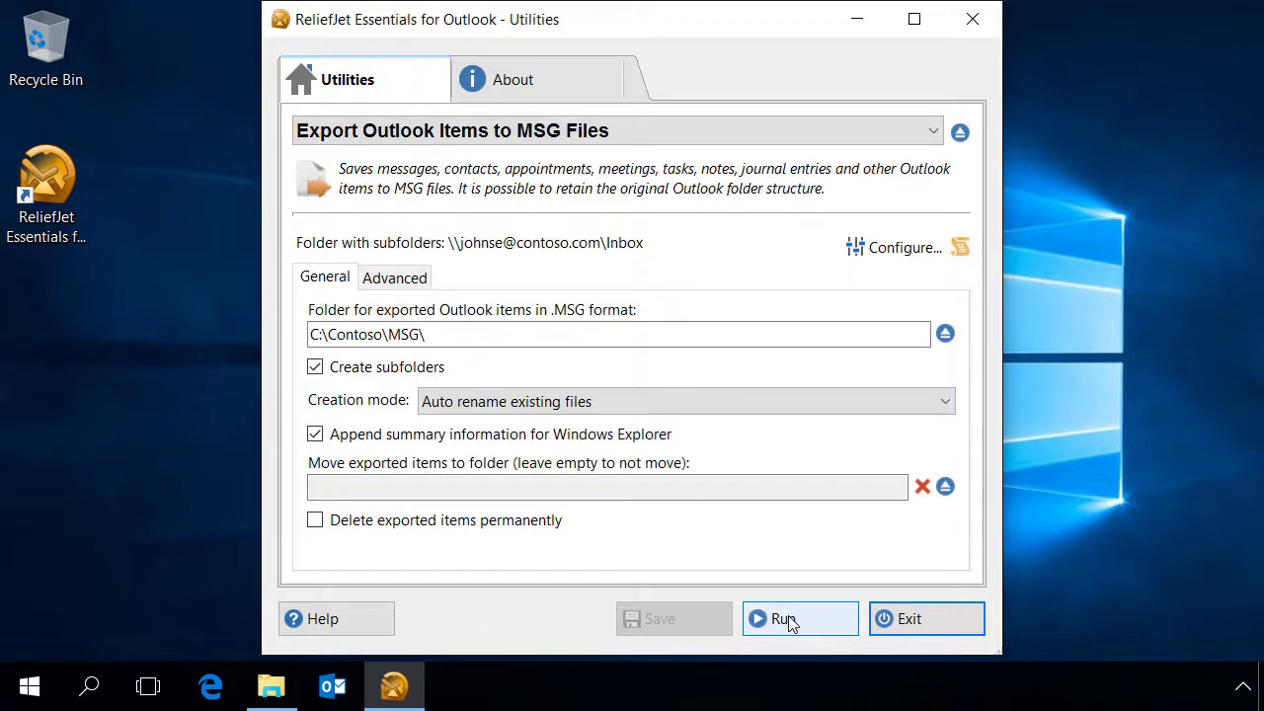
- Run the export of Outlook items to MSG files and close the program when it completes
left_click(784, 618)
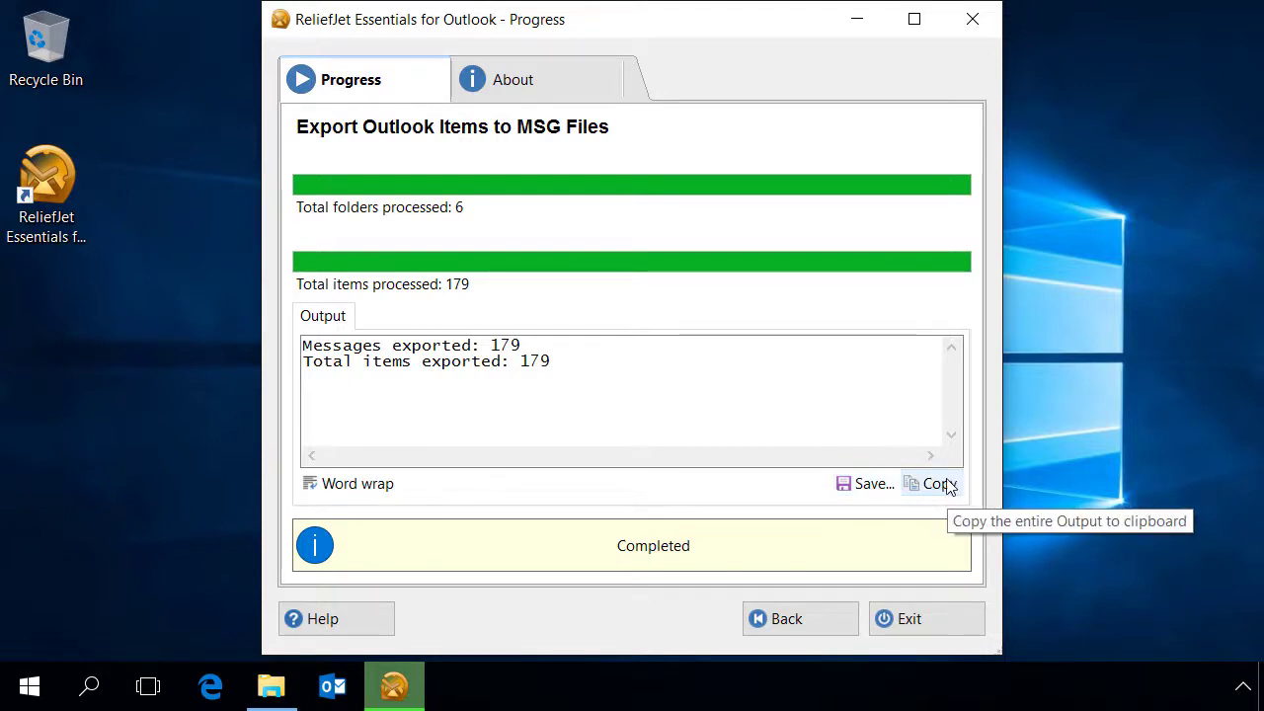
left_click(797, 617)
left_click(980, 21)
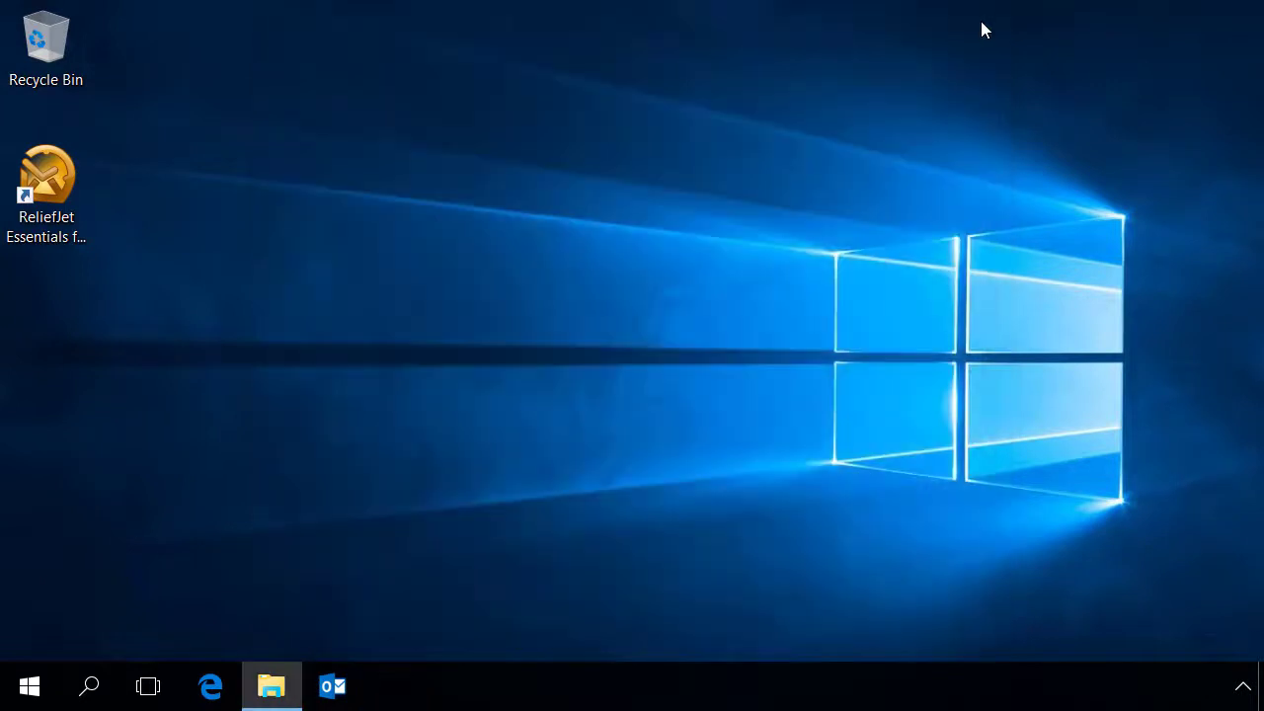
- Switch to Outlook and look over the ReliefJet utilities available to run, without choosing one
left_click(334, 687)
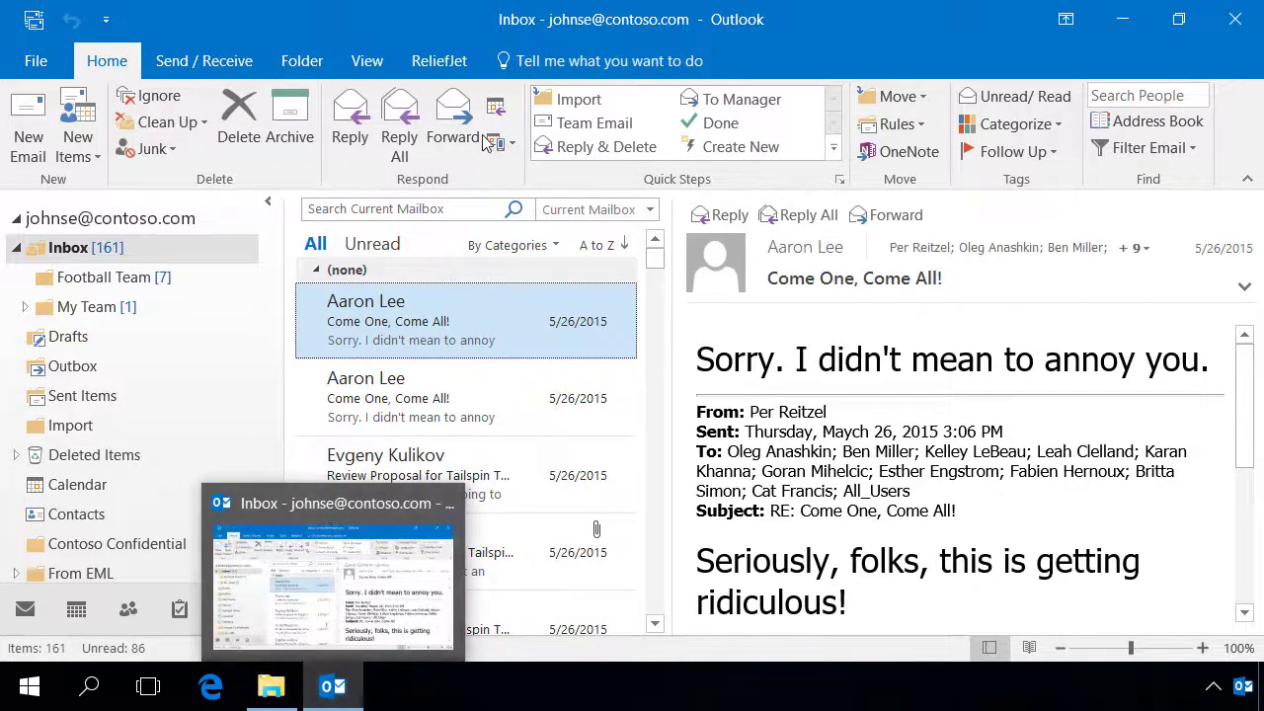
left_click(430, 68)
left_click(28, 123)
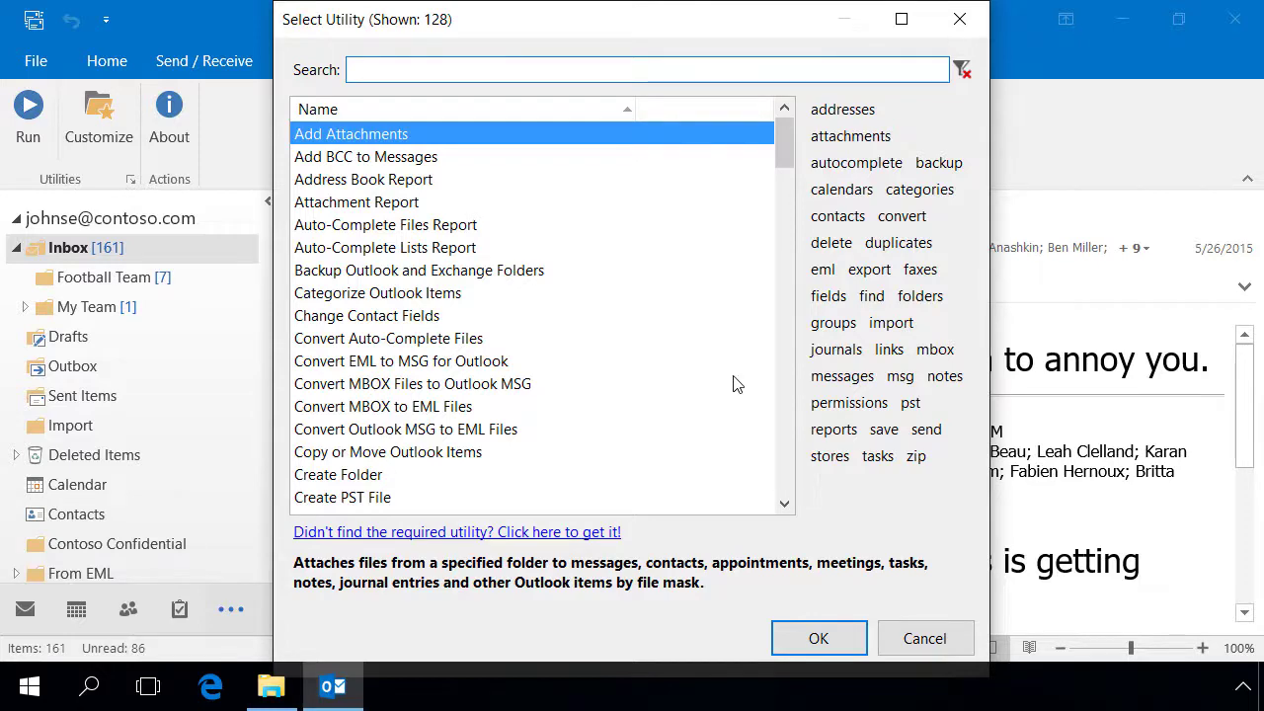
left_click(924, 638)
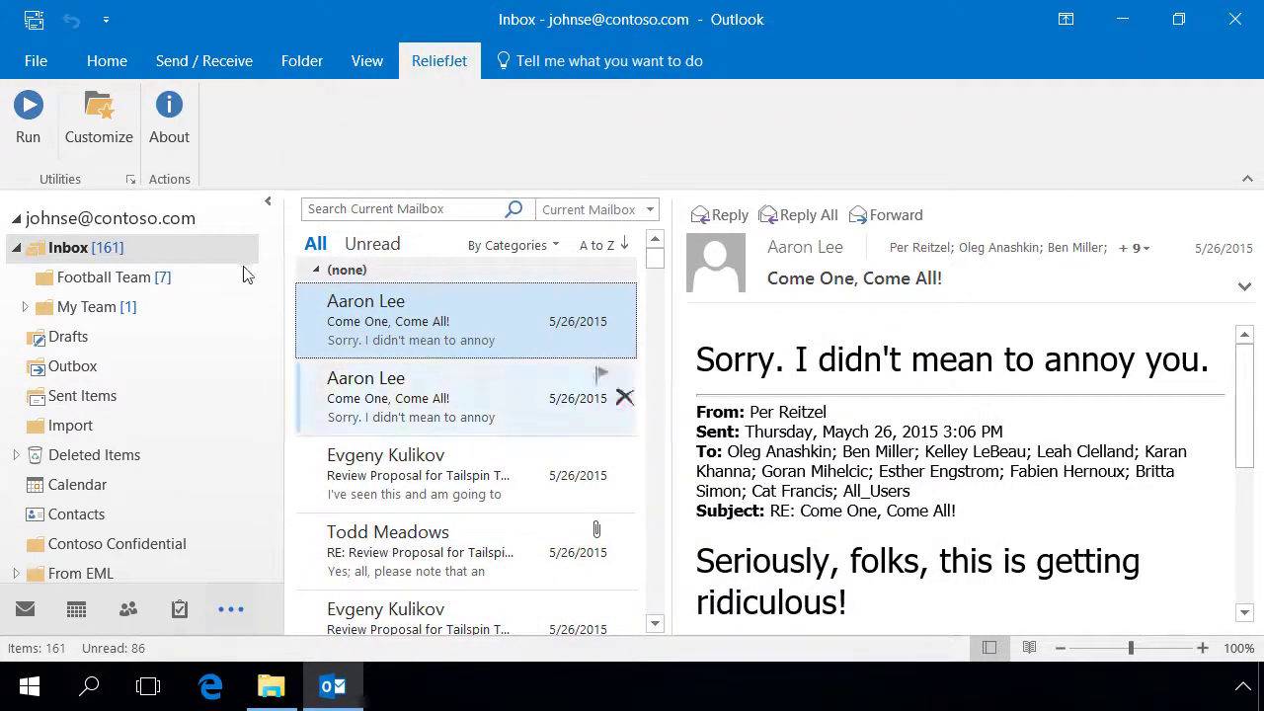
- Add the Remove Subject Prefixes utility to the ReliefJet favorites, finding it with the search "subje"
left_click(129, 179)
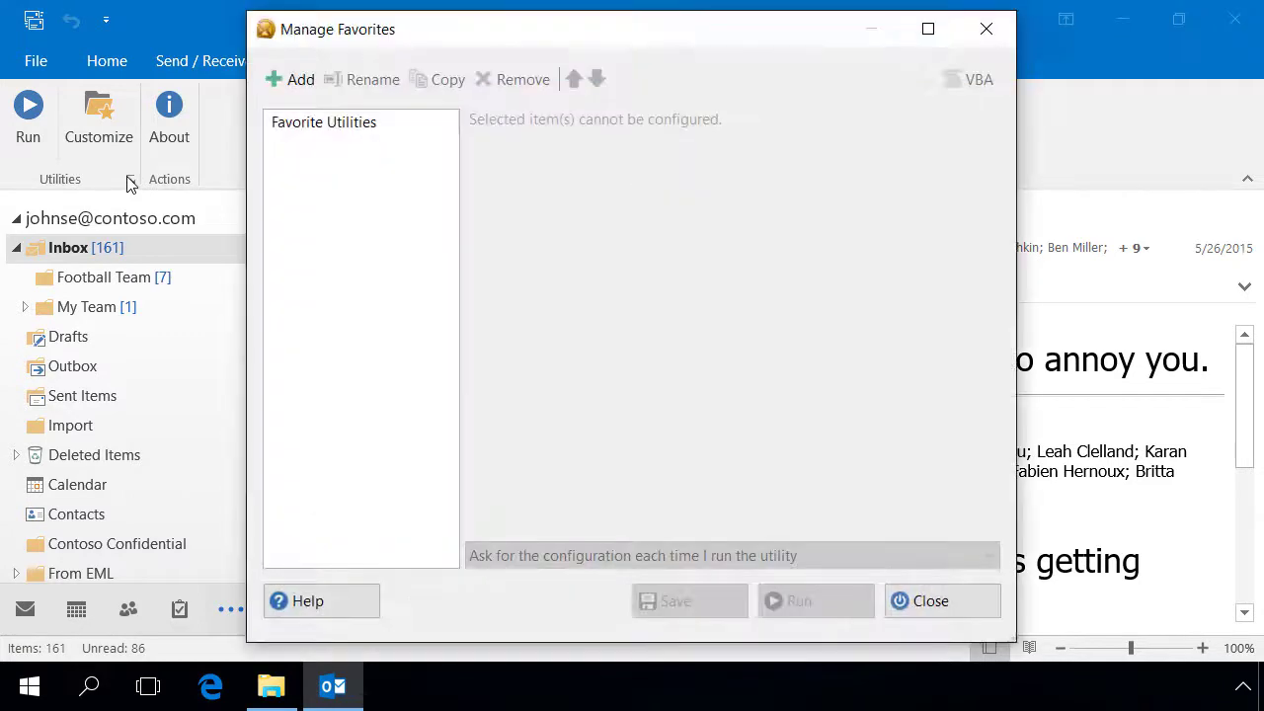
left_click(286, 84)
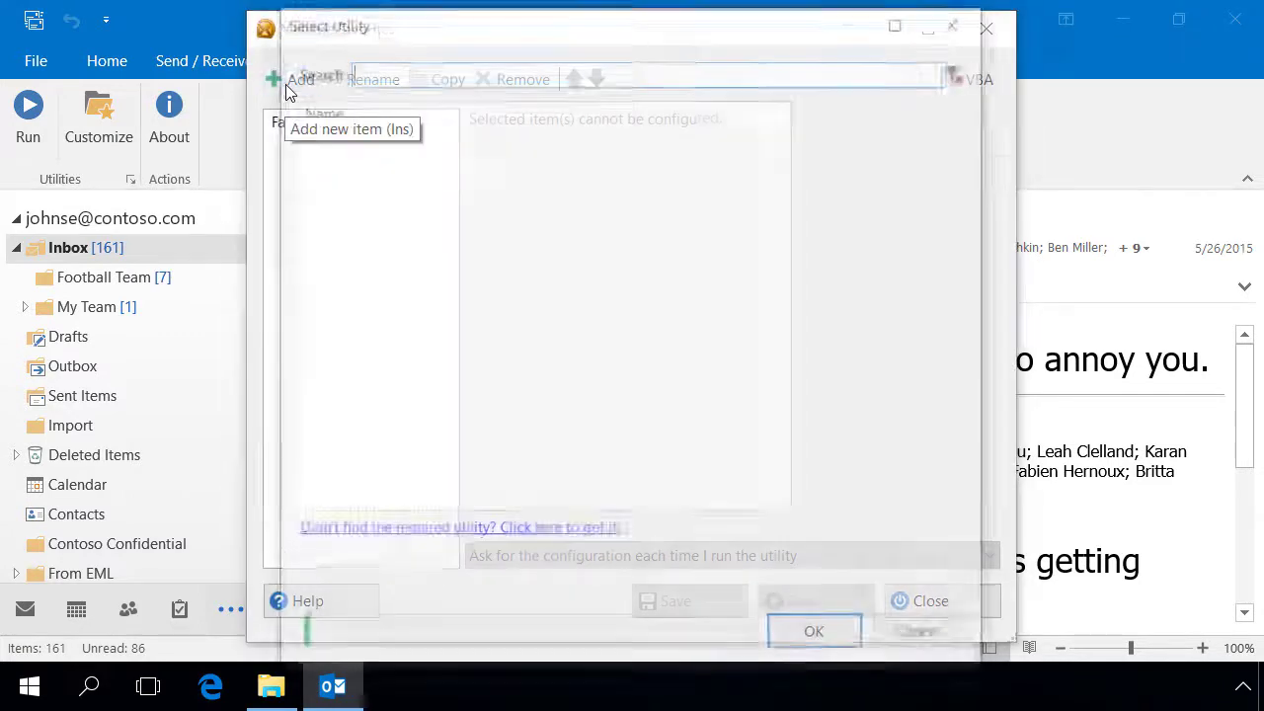
type("su")
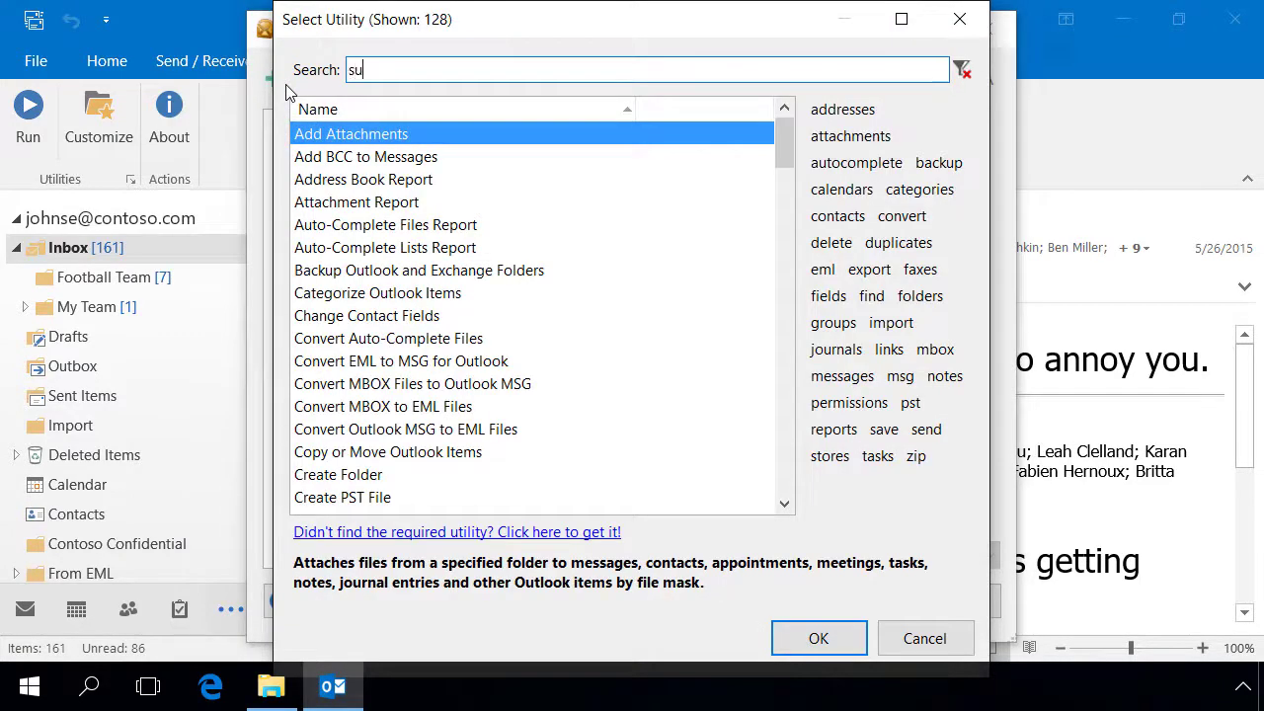
type("bje")
left_click(362, 161)
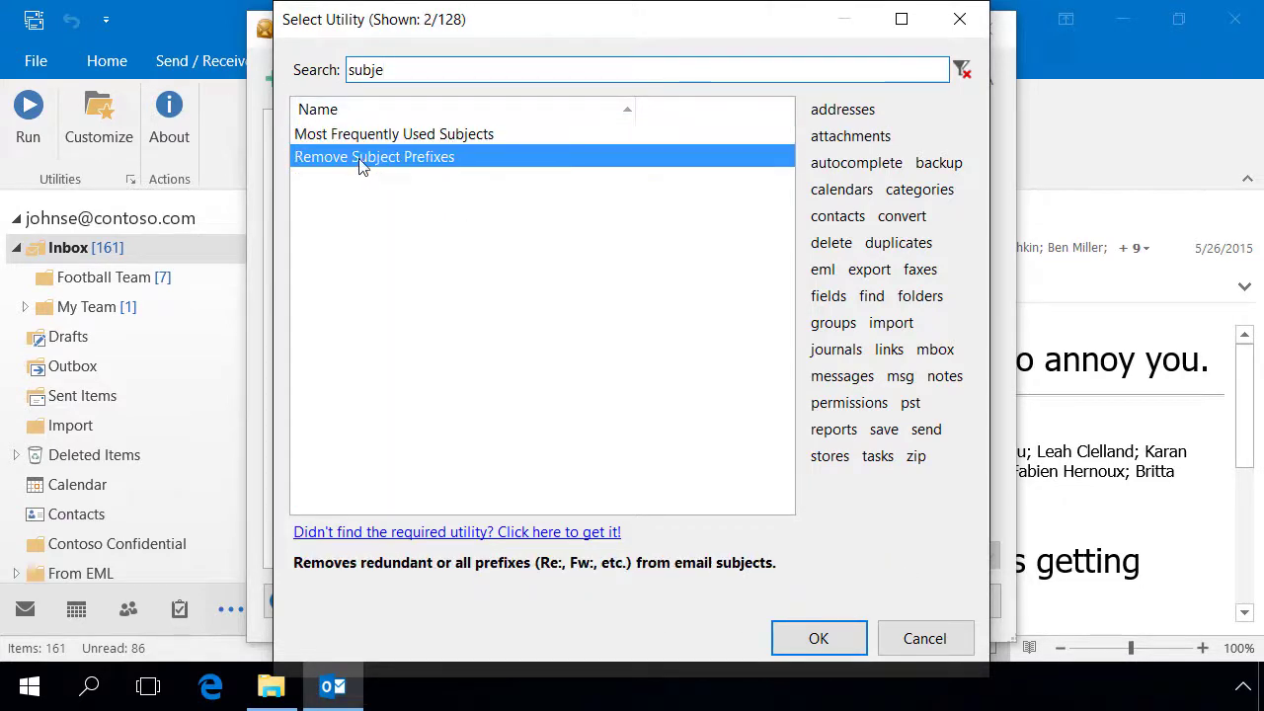
left_click(811, 637)
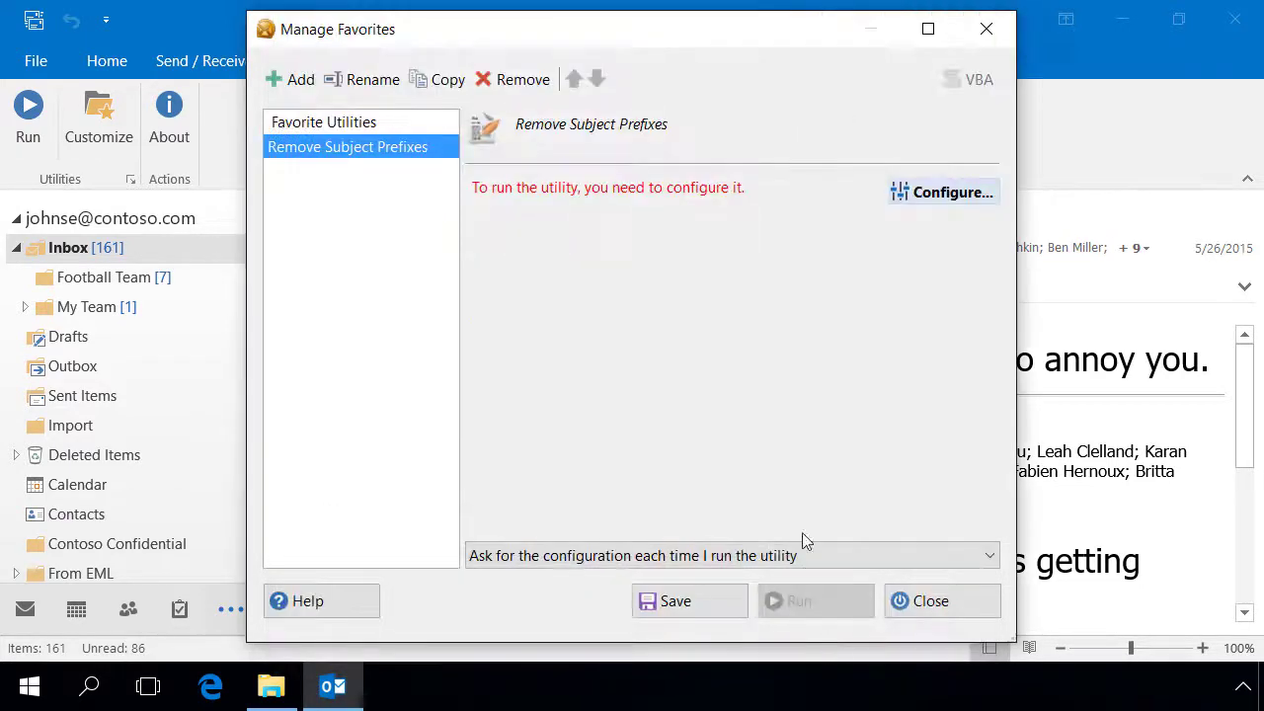
- Configure the Remove Subject Prefixes favorite to process the mailbox's Inbox with subfolders
left_click(936, 197)
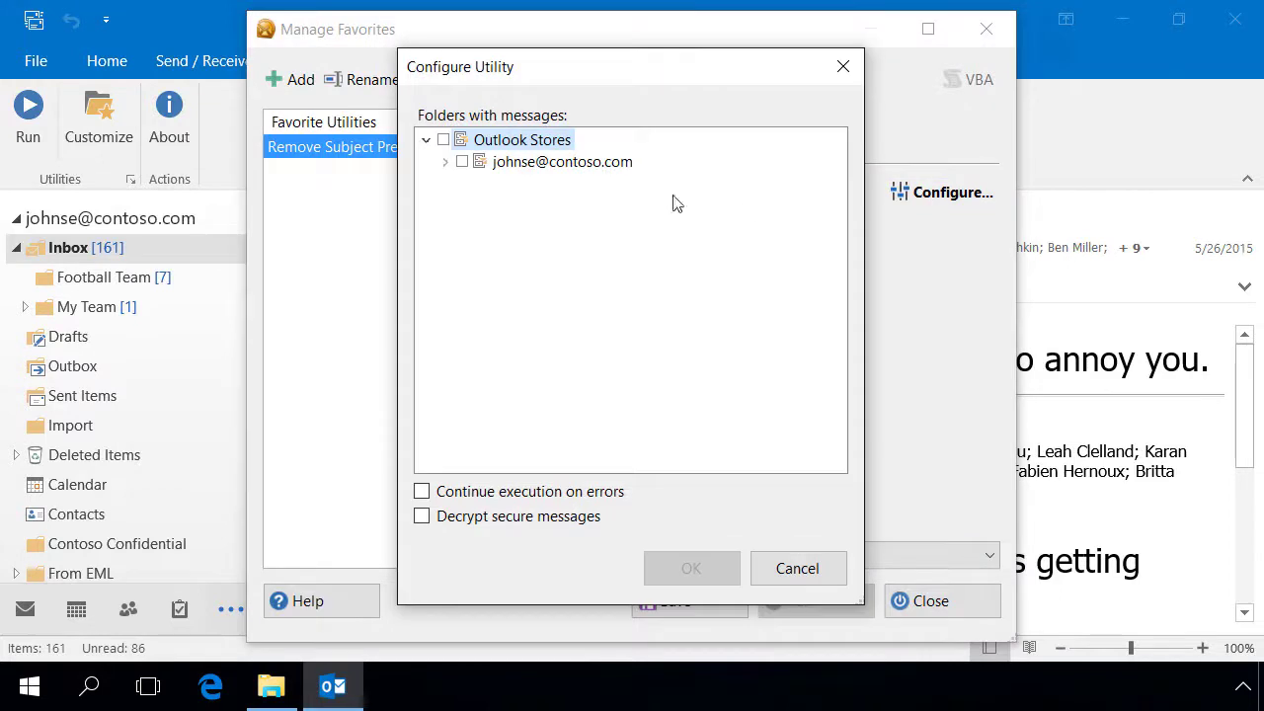
left_click(446, 168)
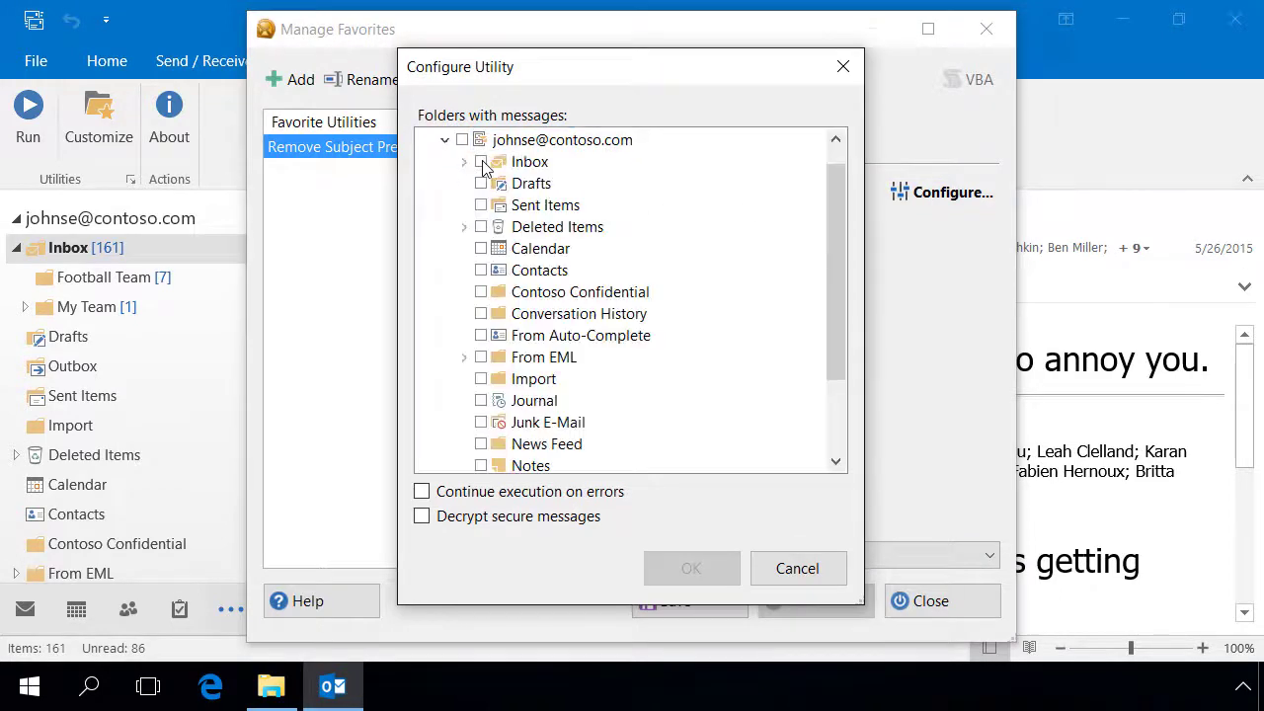
left_click(480, 162)
left_click(702, 570)
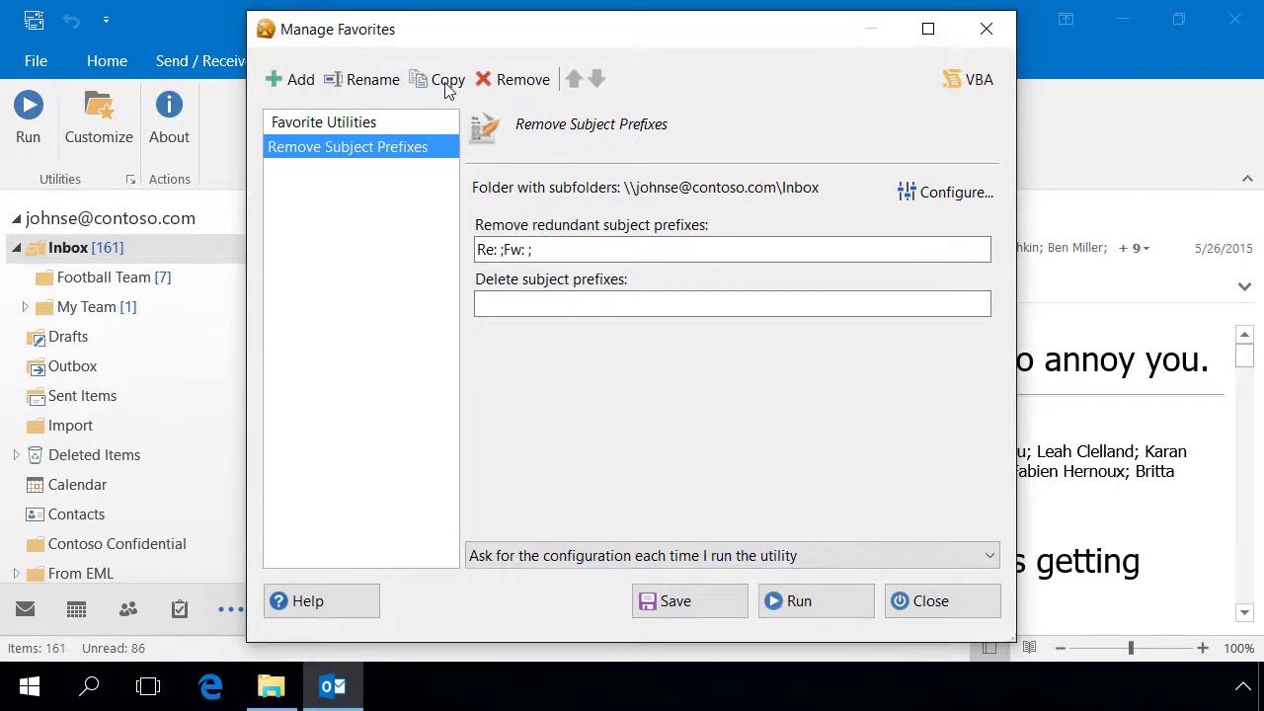
- Duplicate the Remove Subject Prefixes favorite and rename the copy Delete Subject Prefixes
left_click(446, 83)
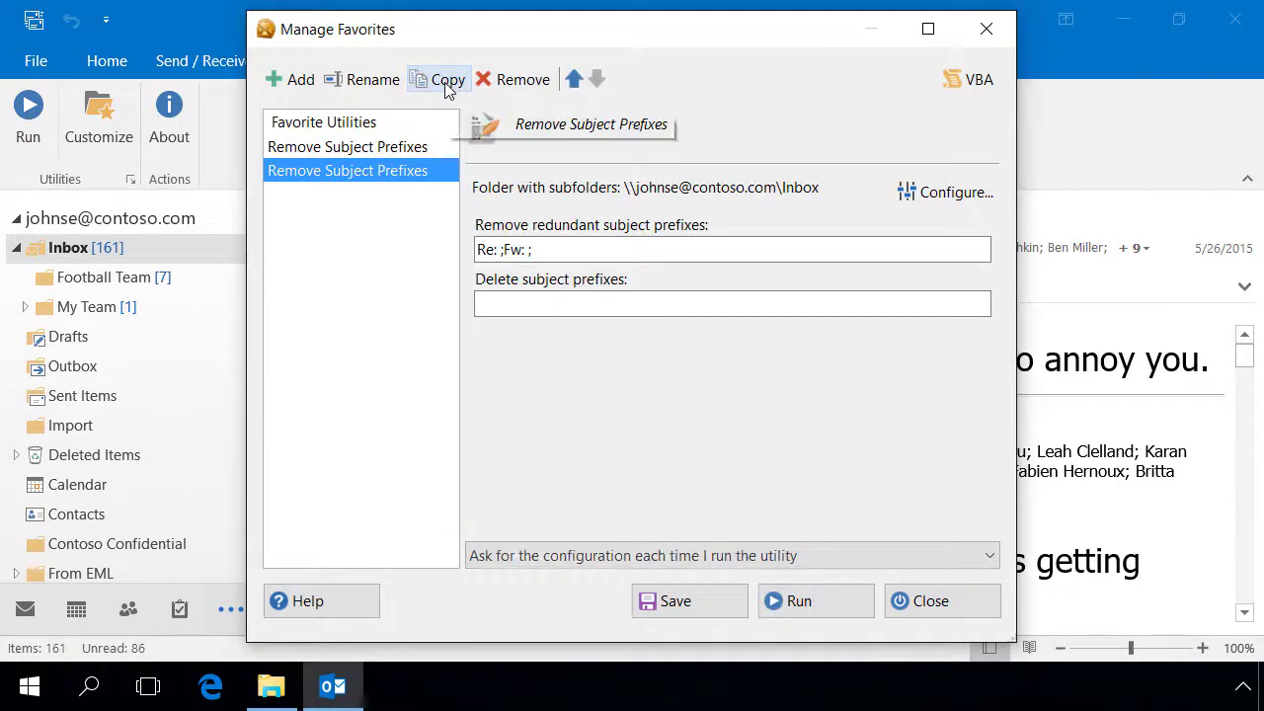
left_click(366, 83)
left_click(317, 172)
key("shift+Home")
type("Delet")
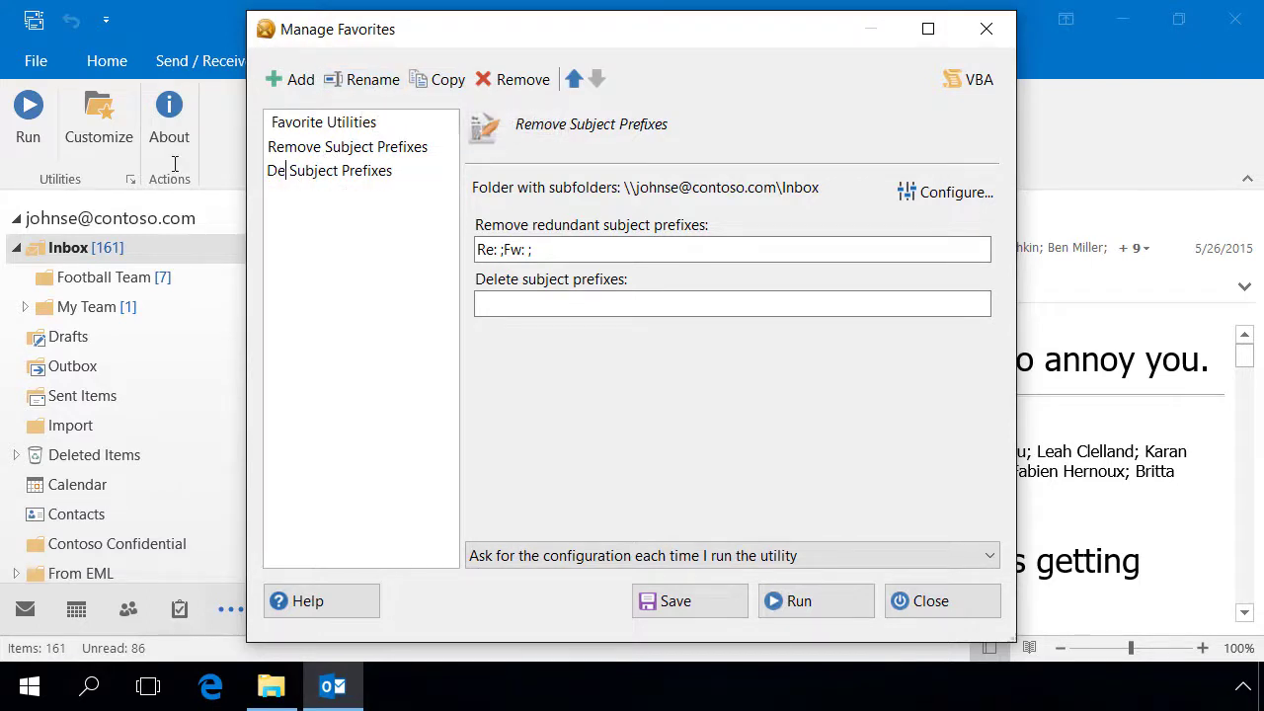
type("e")
key("Return")
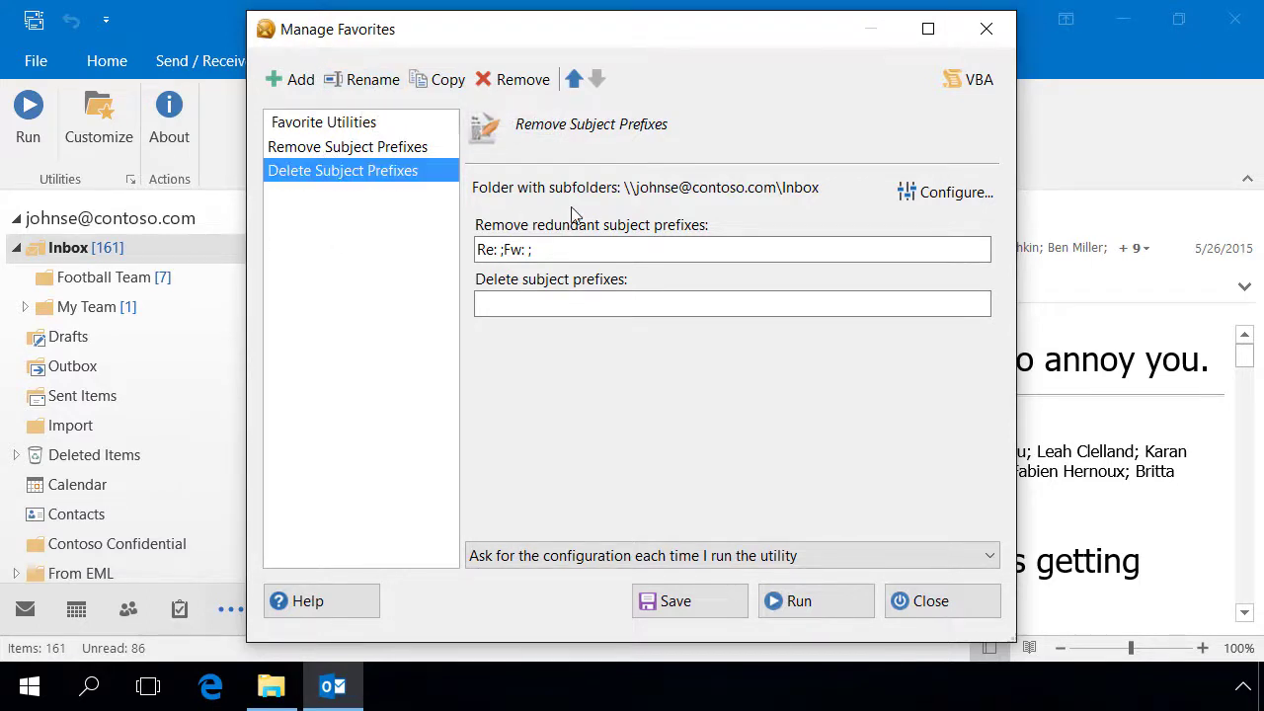
- Move the "Re: ;Fw: ;" prefixes of the Delete Subject Prefixes favorite from the redundant prefixes to the prefixes for deletion
key("Tab")
right_click(484, 250)
left_click(518, 288)
right_click(514, 305)
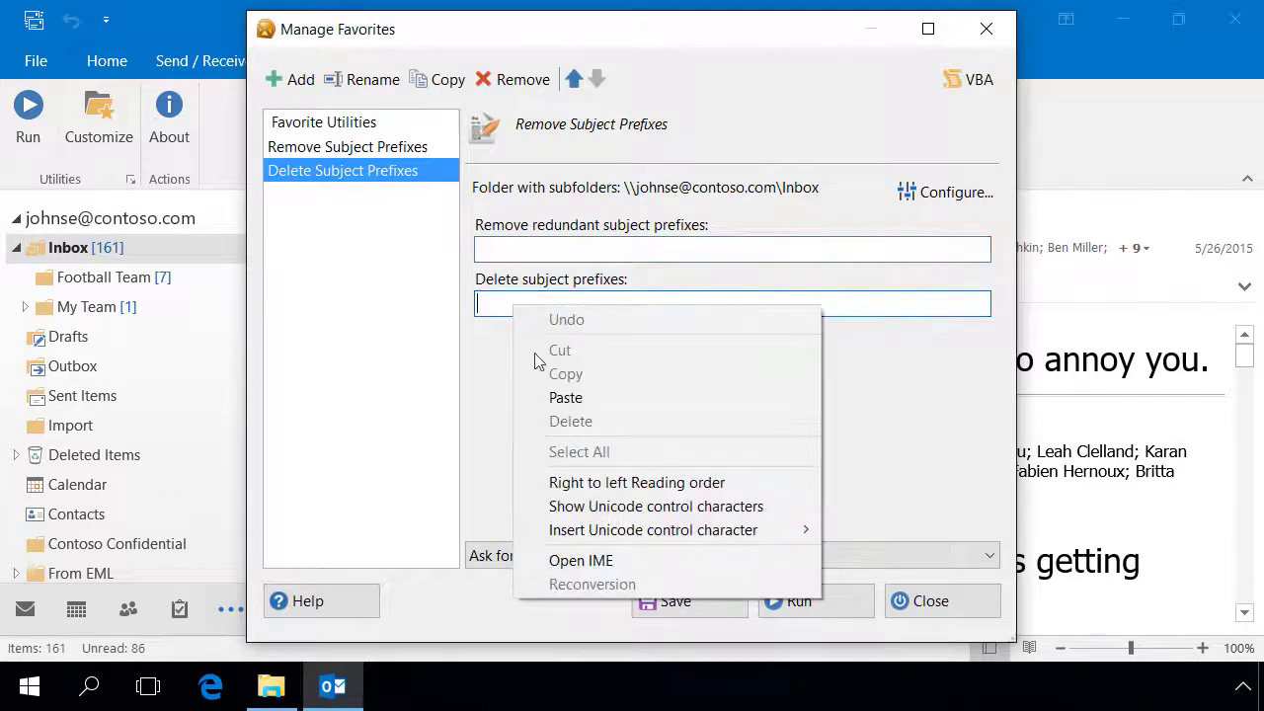
left_click(556, 397)
- Duplicate the Delete Subject Prefixes favorite and rename the copy Delete Prefixes
left_click(444, 83)
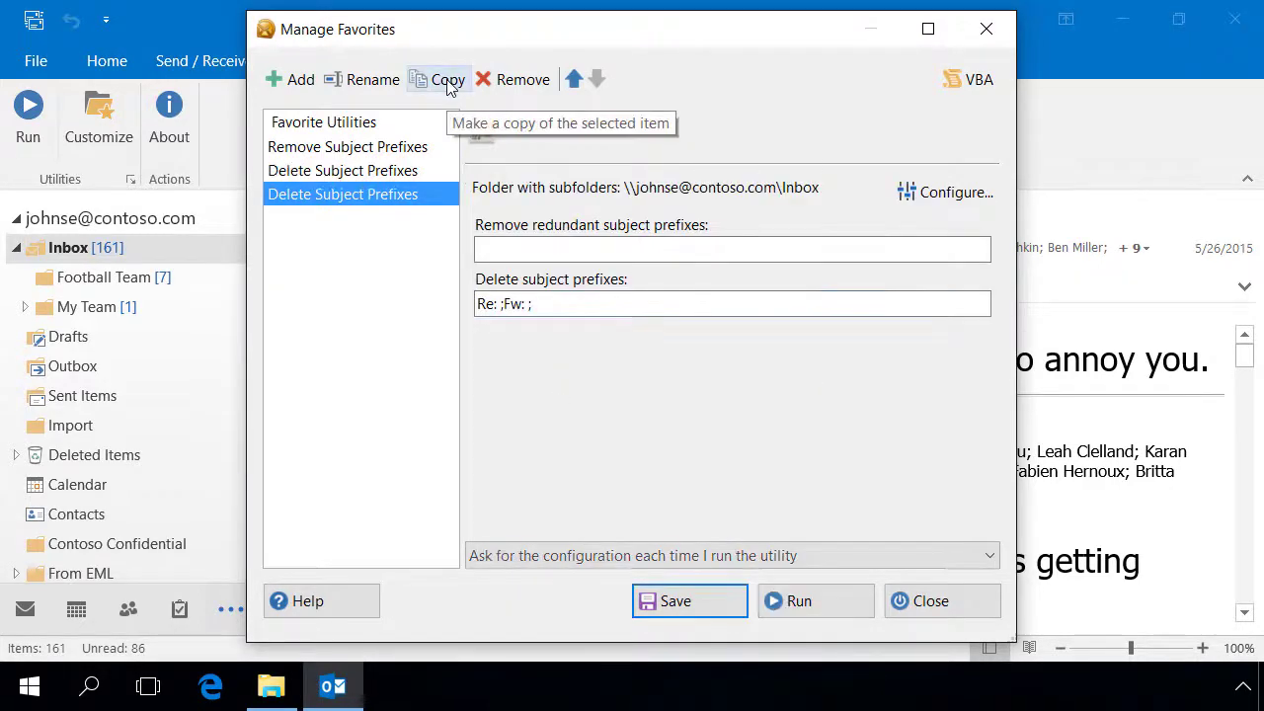
left_click(364, 80)
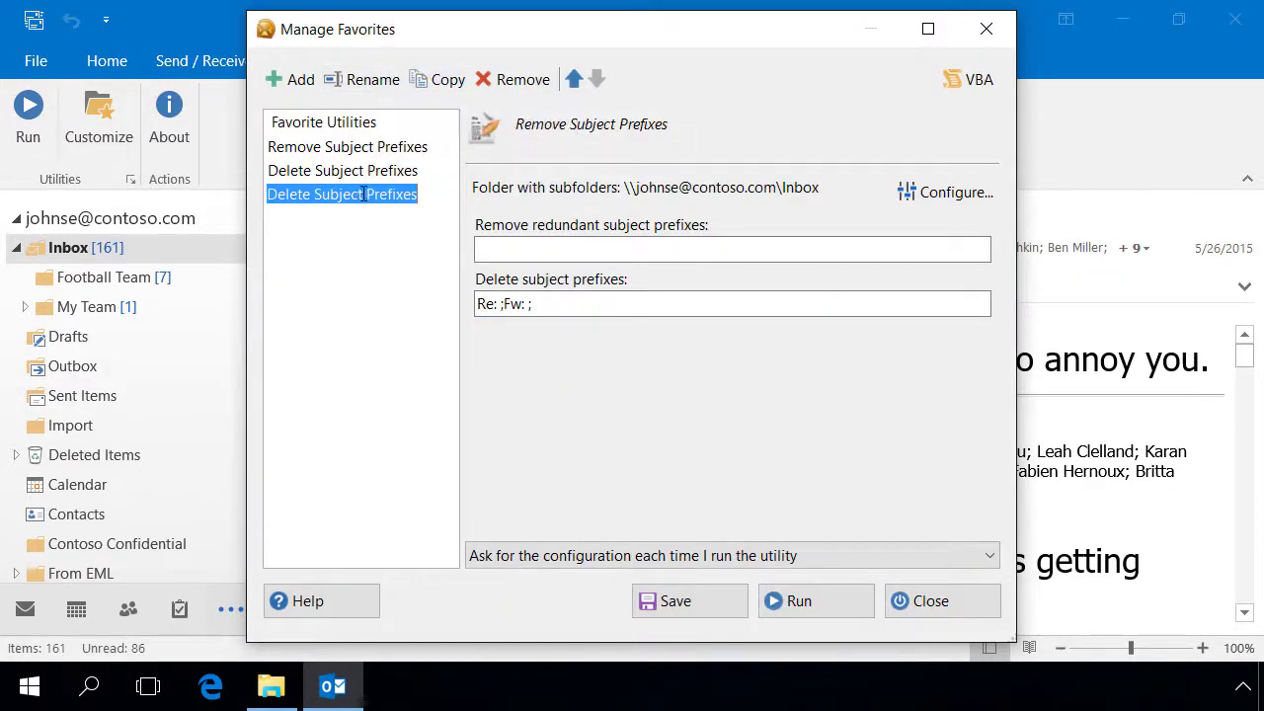
left_click_drag(364, 194, 316, 194)
key("Delete")
key("Return")
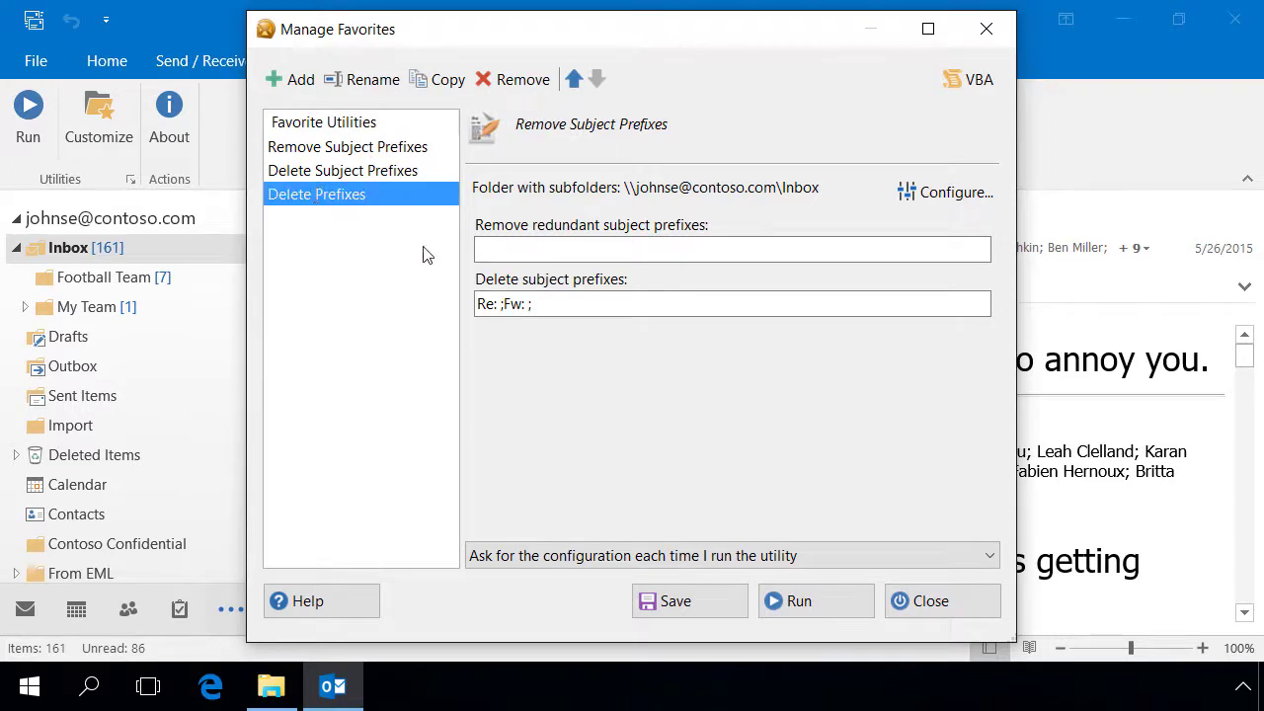
- Set the subject prefix deleted by the Delete Prefixes favorite to [PREFIX], keeping its configuration prompt option
left_click(570, 304)
left_click_drag(570, 304, 443, 299)
key("BackSpace")
type("[PREFIX")
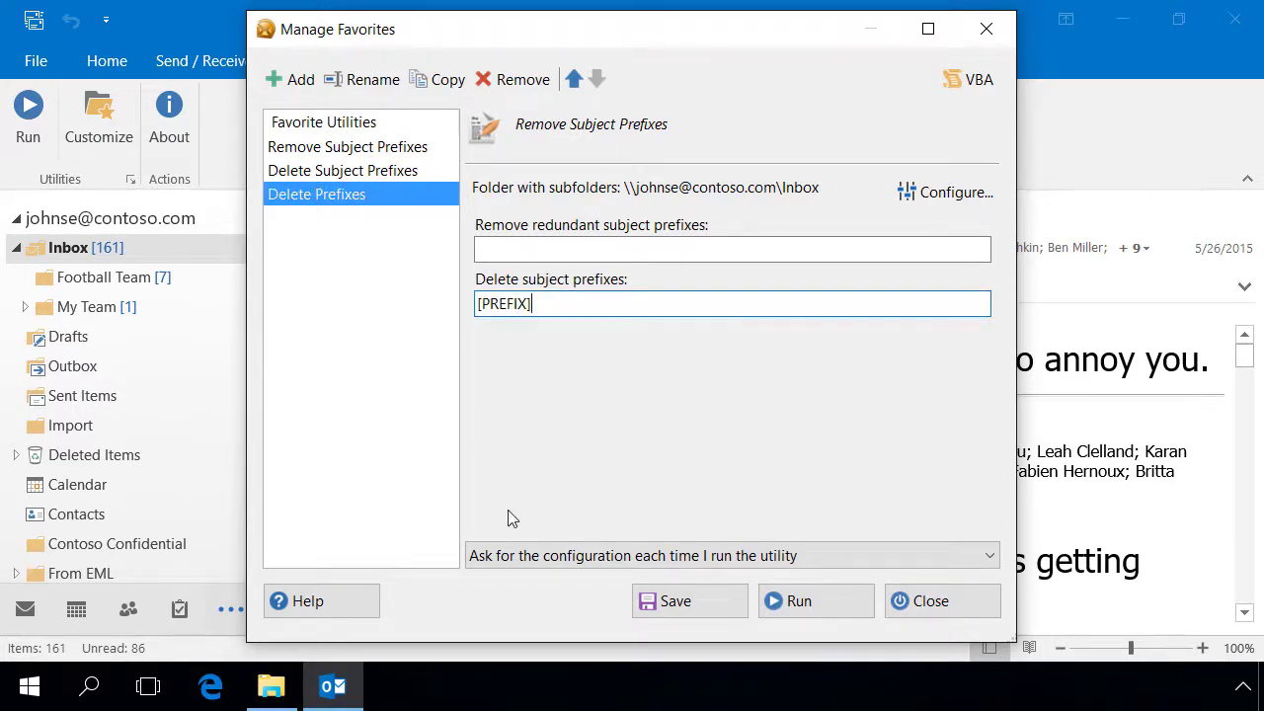
left_click(513, 560)
left_click(512, 559)
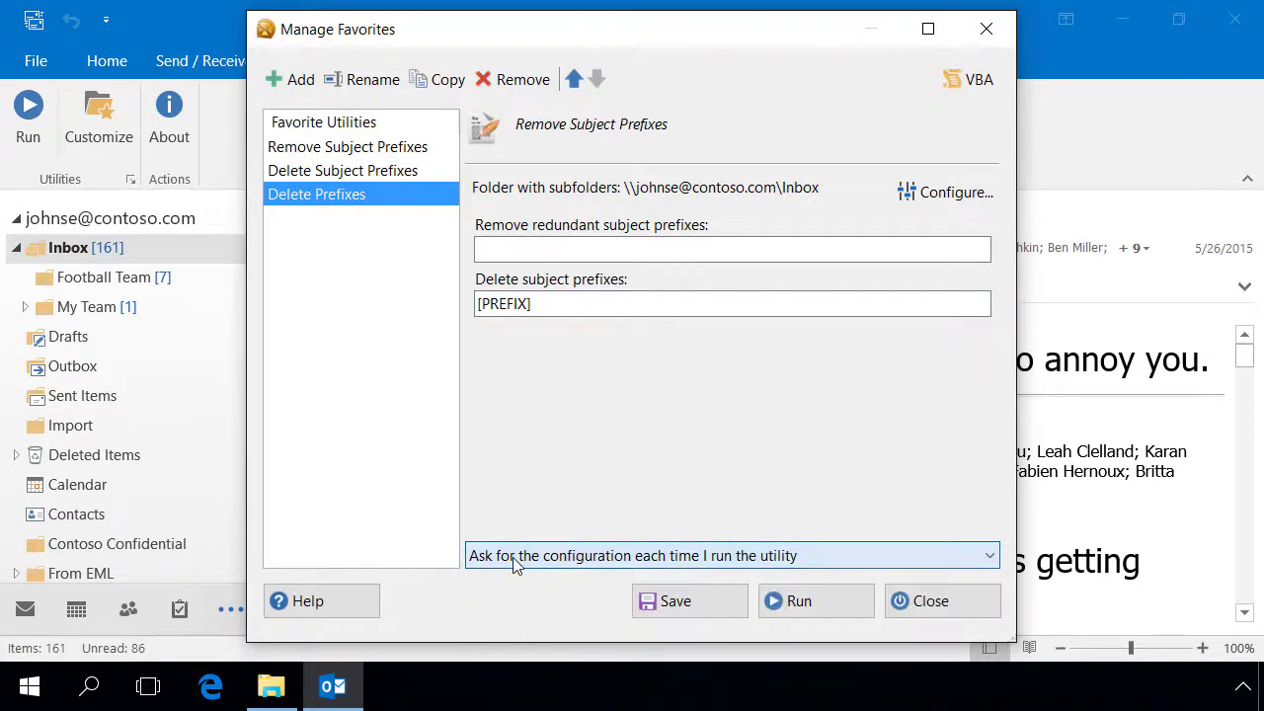
- Set the Delete Subject Prefixes favorite not to ask for the configuration when it is run
left_click(396, 176)
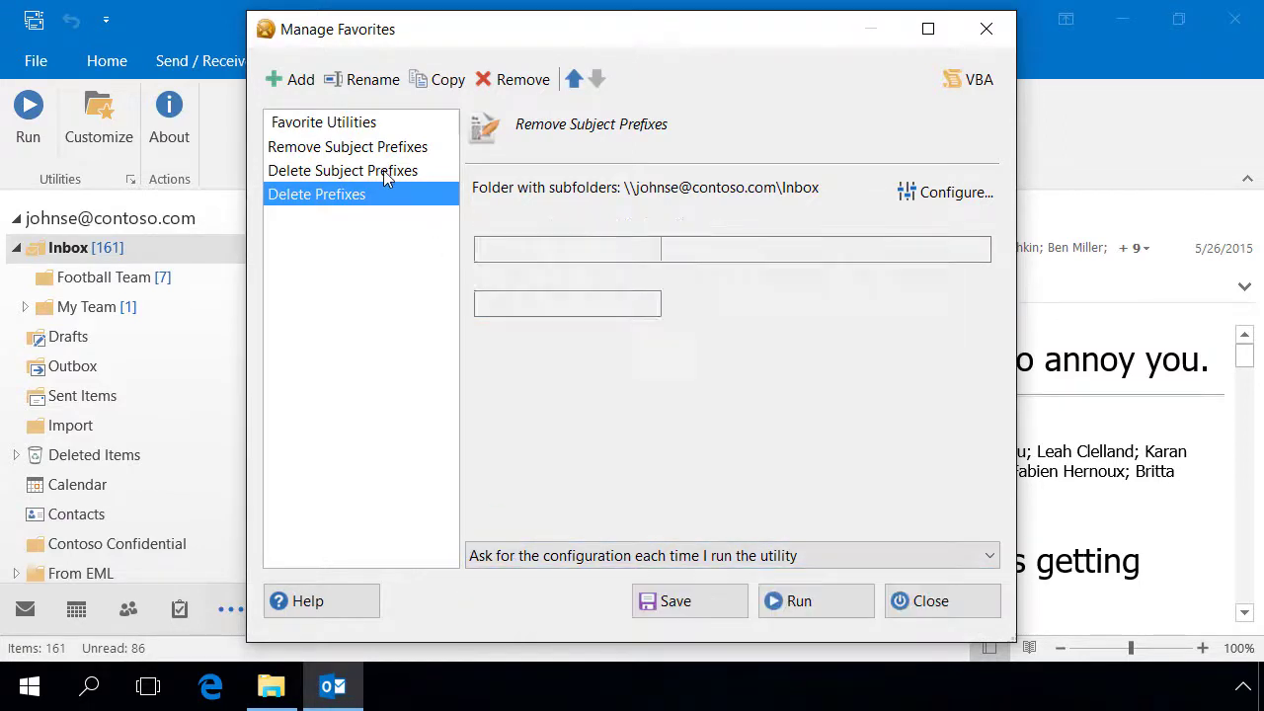
left_click(511, 560)
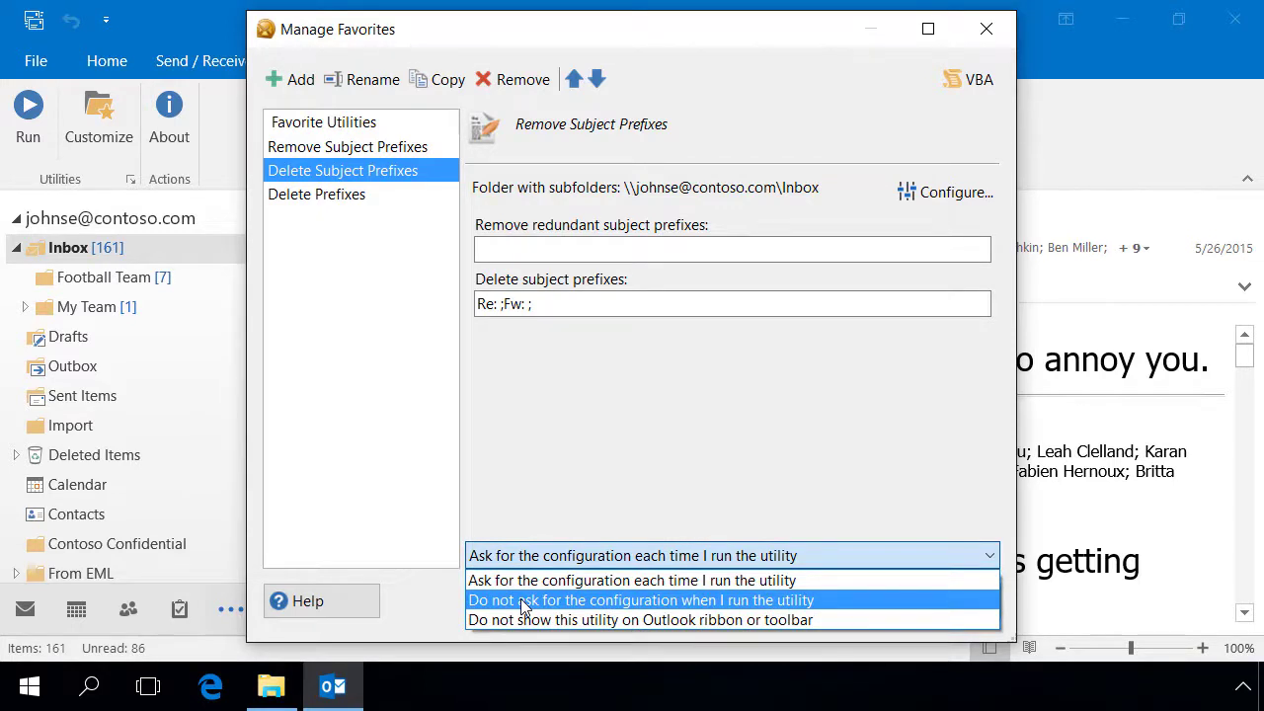
left_click(522, 601)
- Hide the Remove Subject Prefixes favorite from the Outlook ribbon or toolbar, save the change and finish managing favorites
left_click(316, 149)
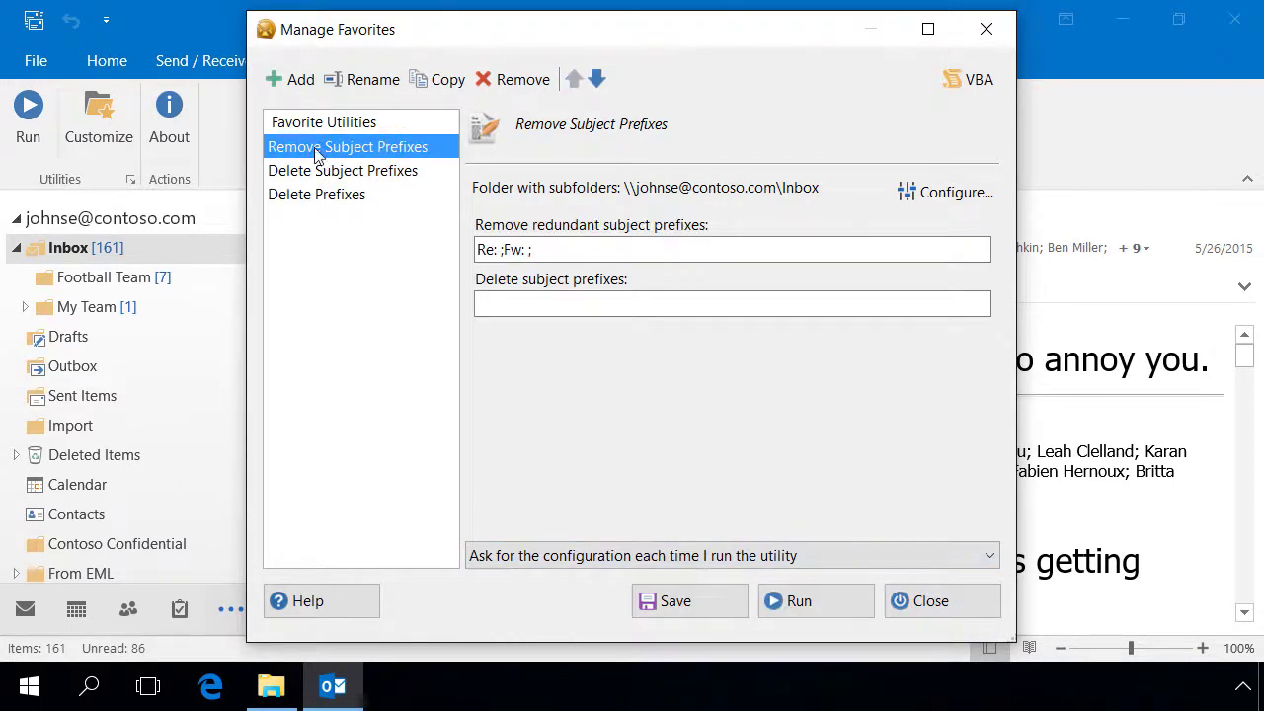
left_click(490, 553)
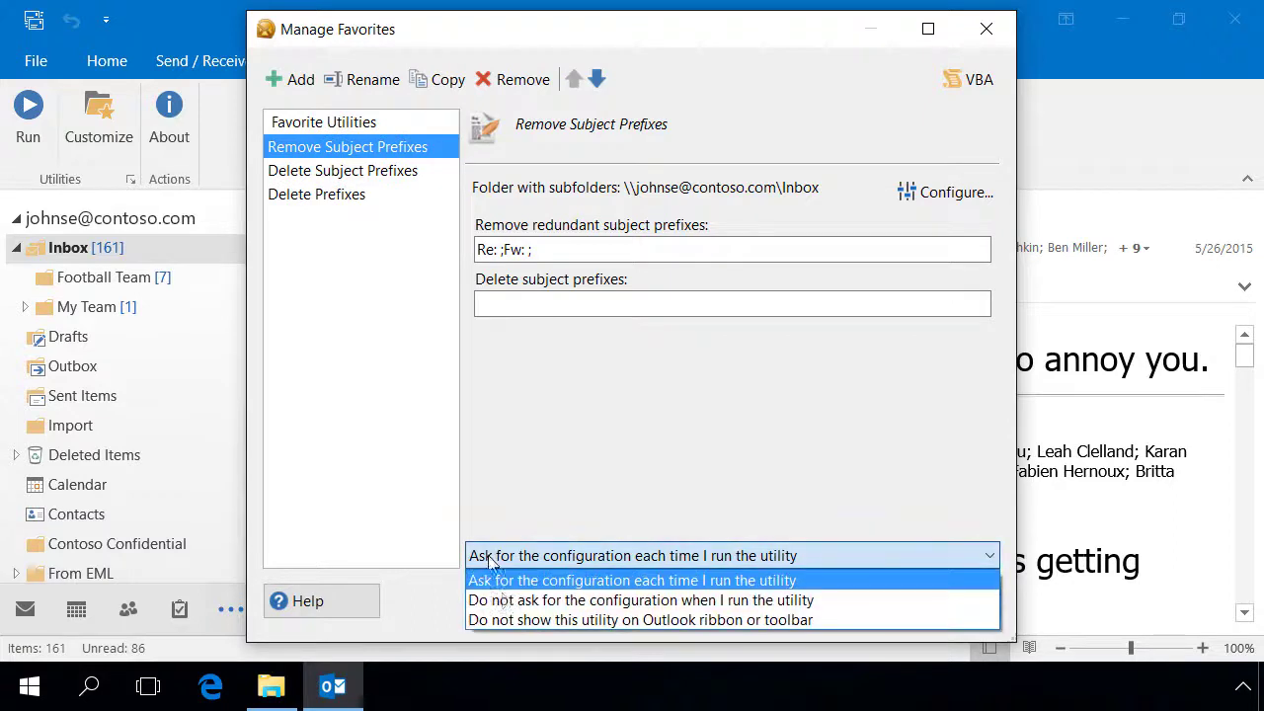
left_click(522, 622)
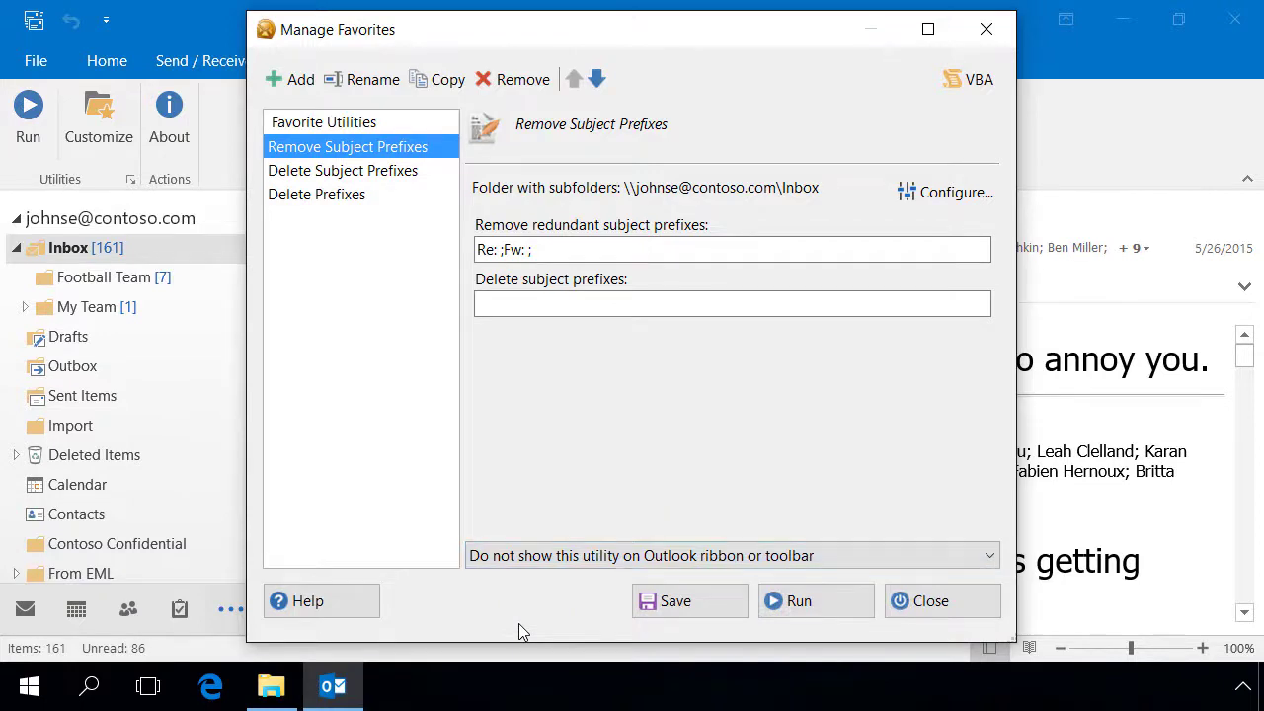
left_click(660, 604)
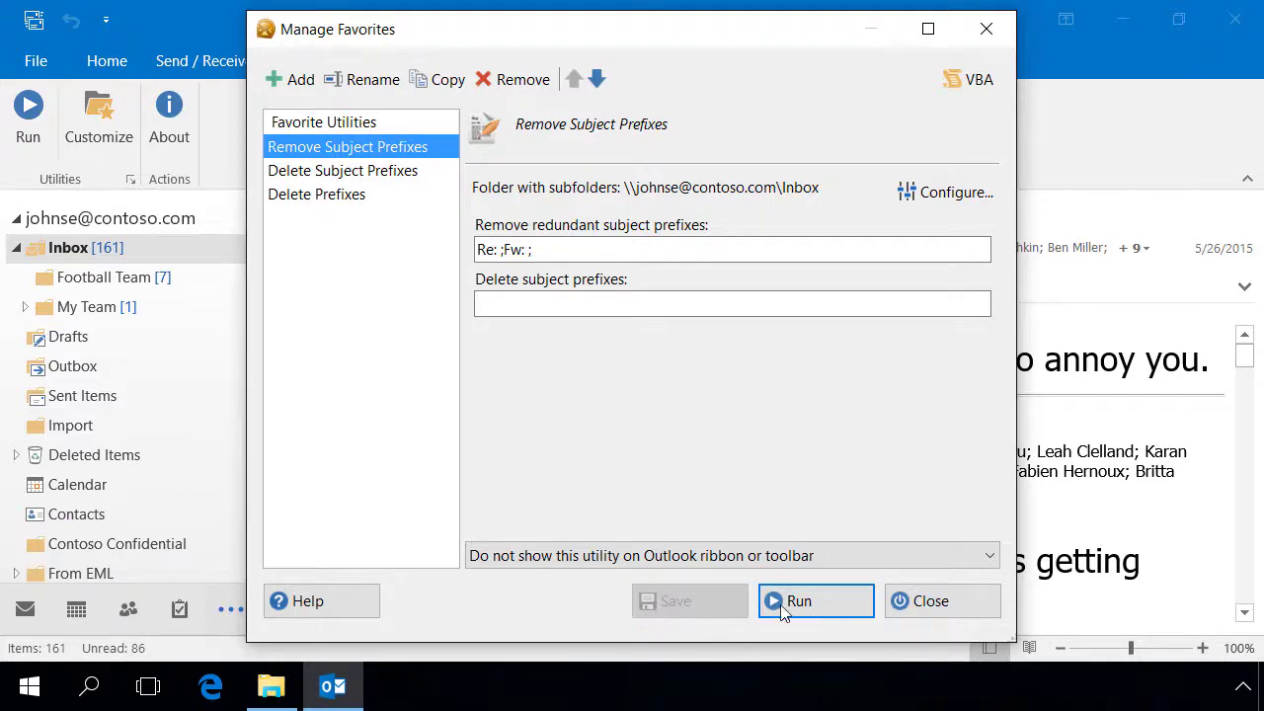
left_click(950, 605)
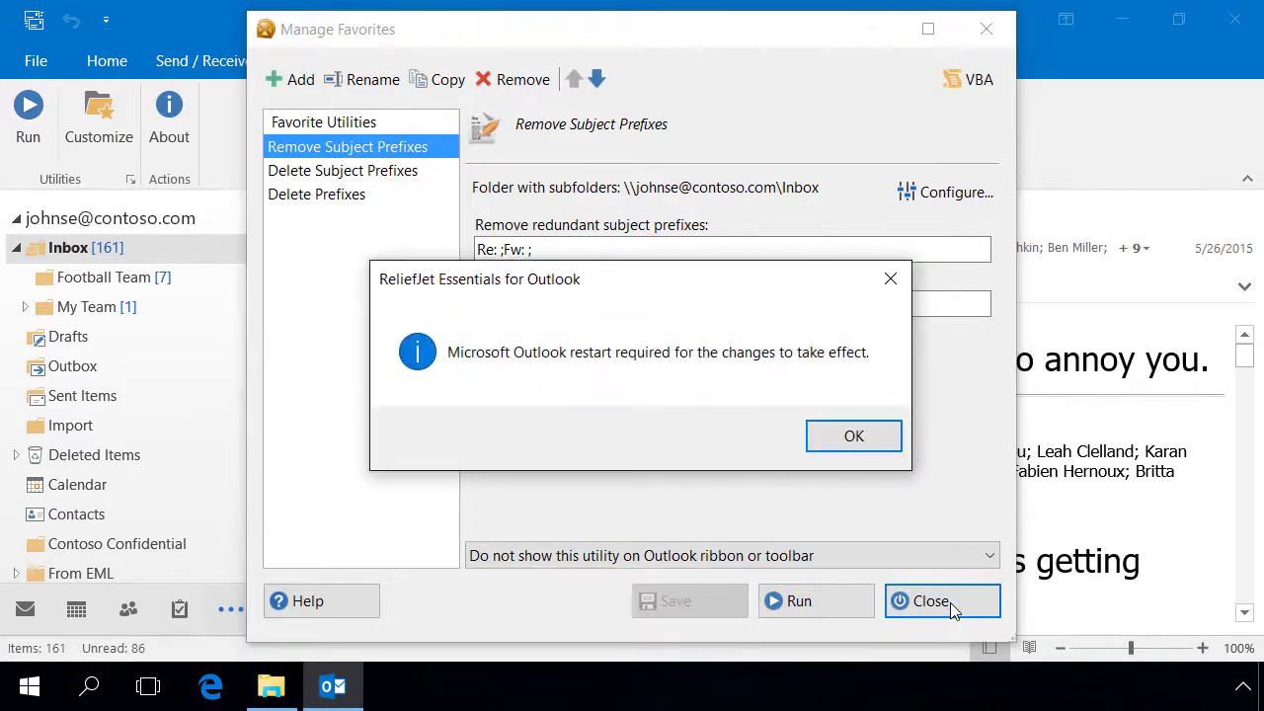
left_click(869, 443)
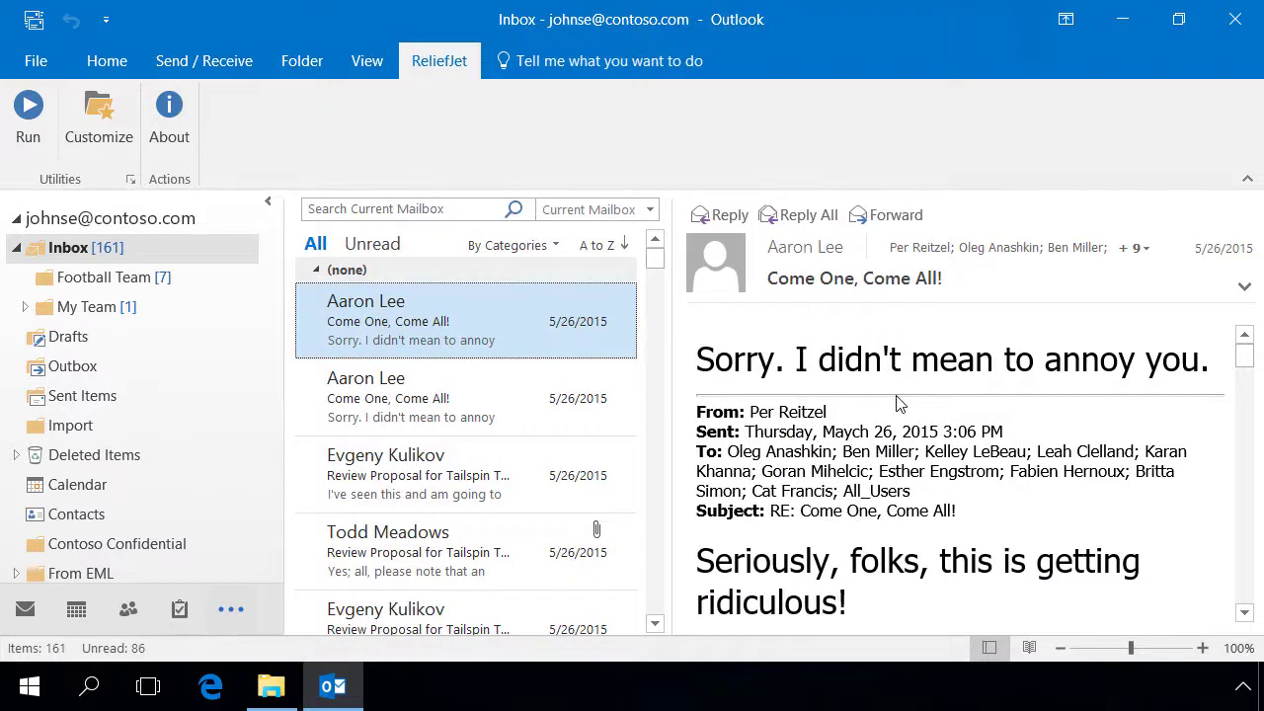
- Add the Export Messages to EML Files utility to the favorites of the Inbox folder, finding it with "eml"
right_click(148, 254)
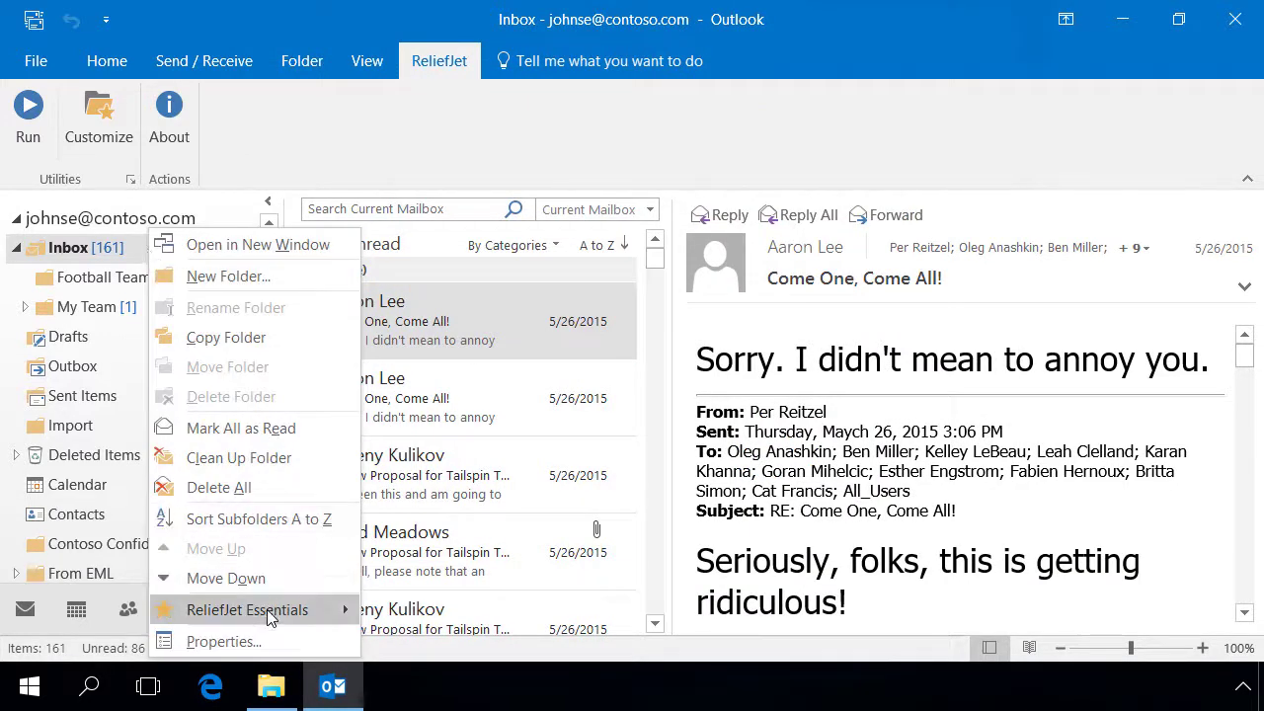
mouse_move(269, 616)
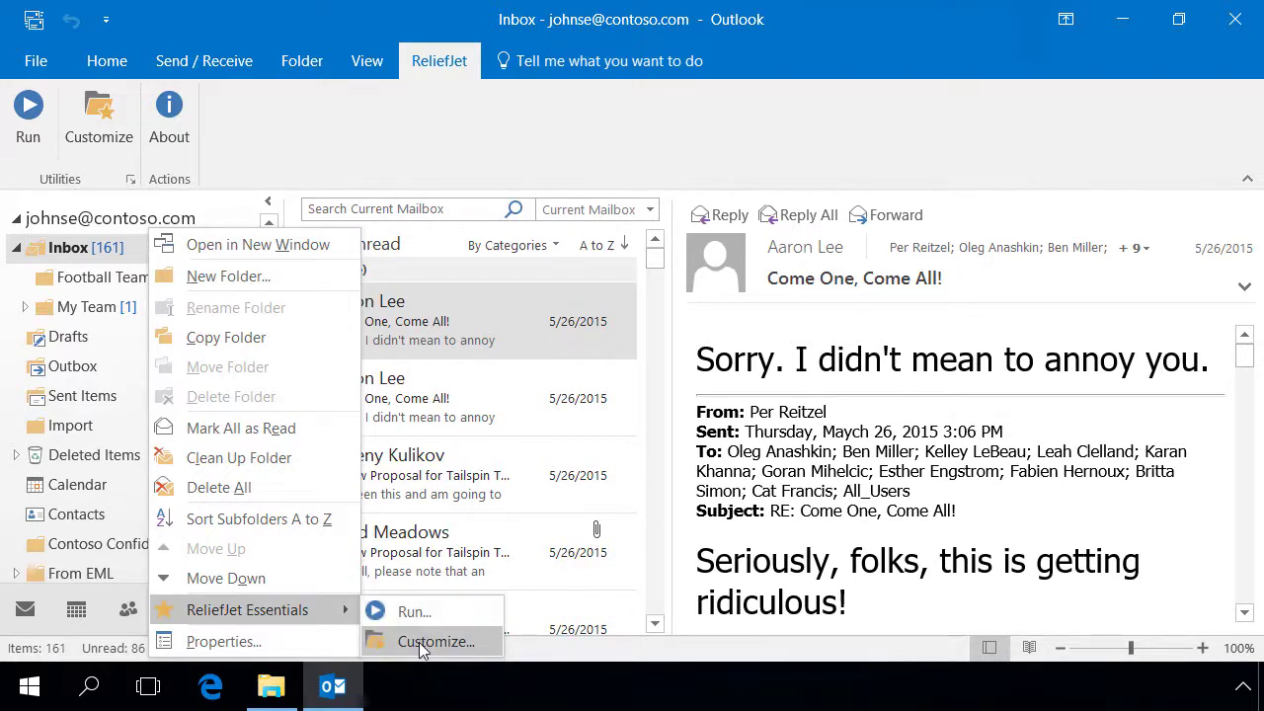
left_click(419, 641)
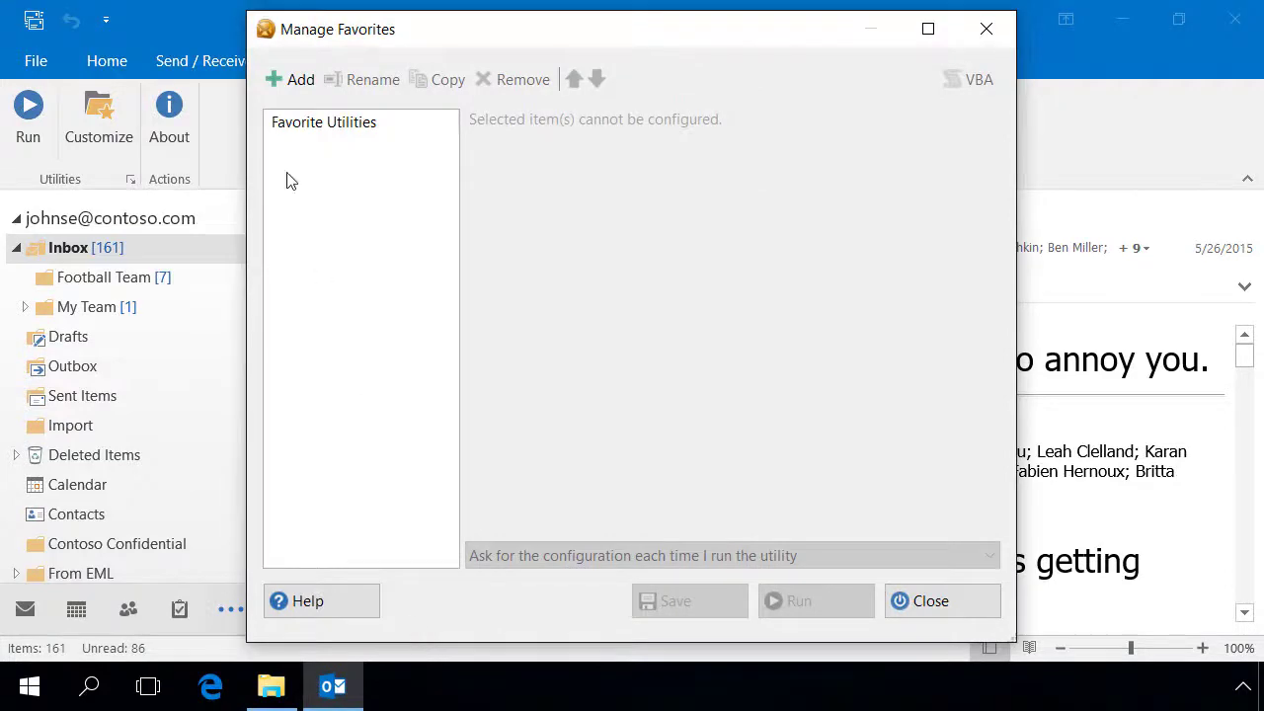
left_click(302, 87)
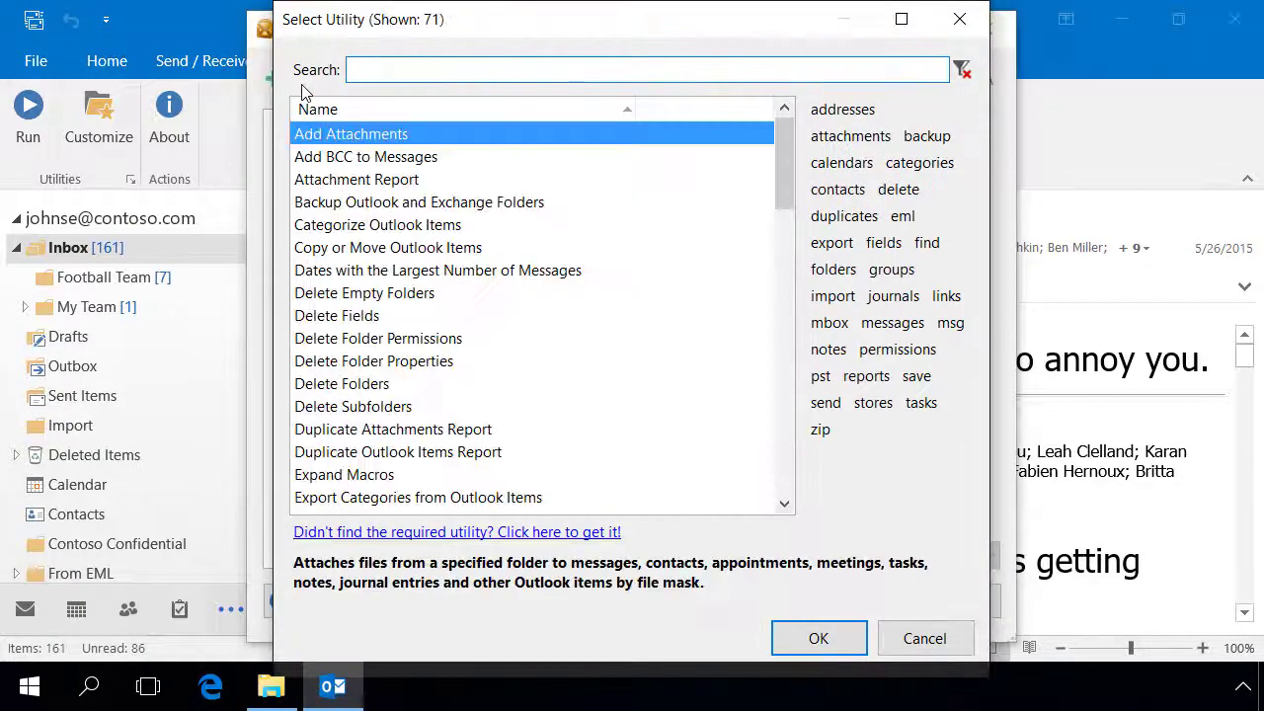
type("eml")
left_click(807, 640)
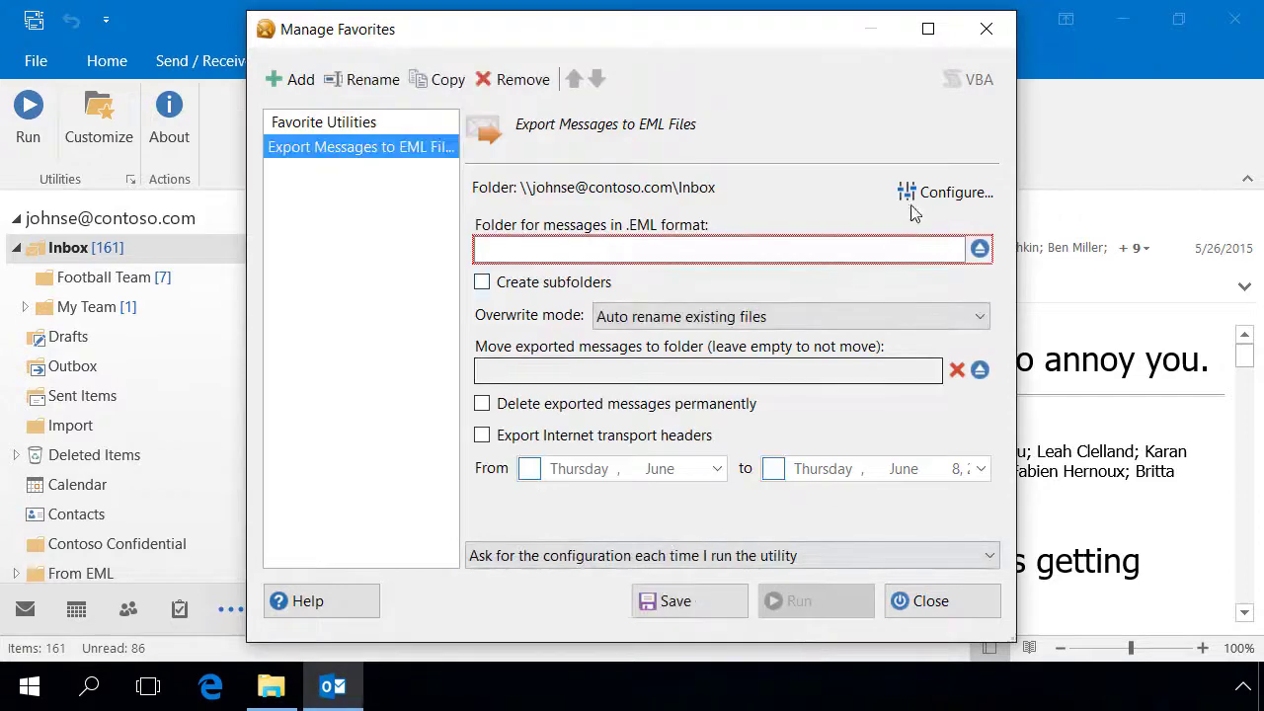
- Configure the EML export favorite to process the Inbox folder together with its subfolders
left_click(926, 193)
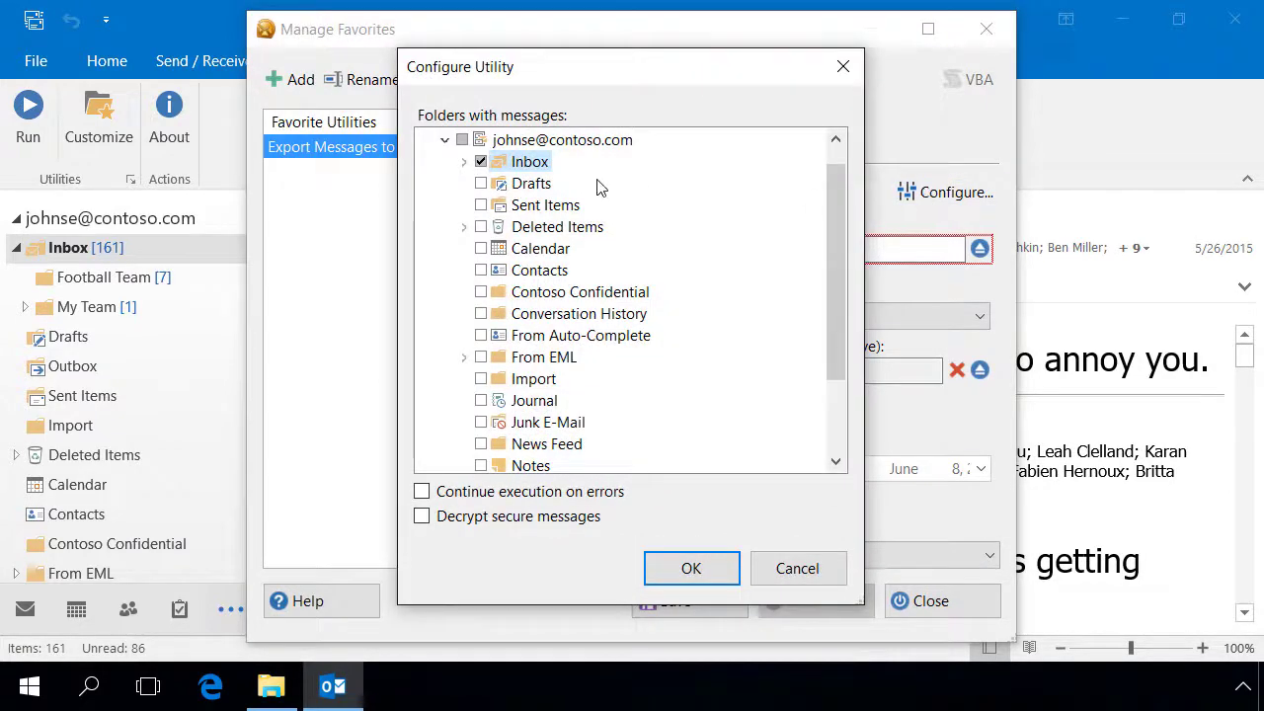
left_click(464, 162)
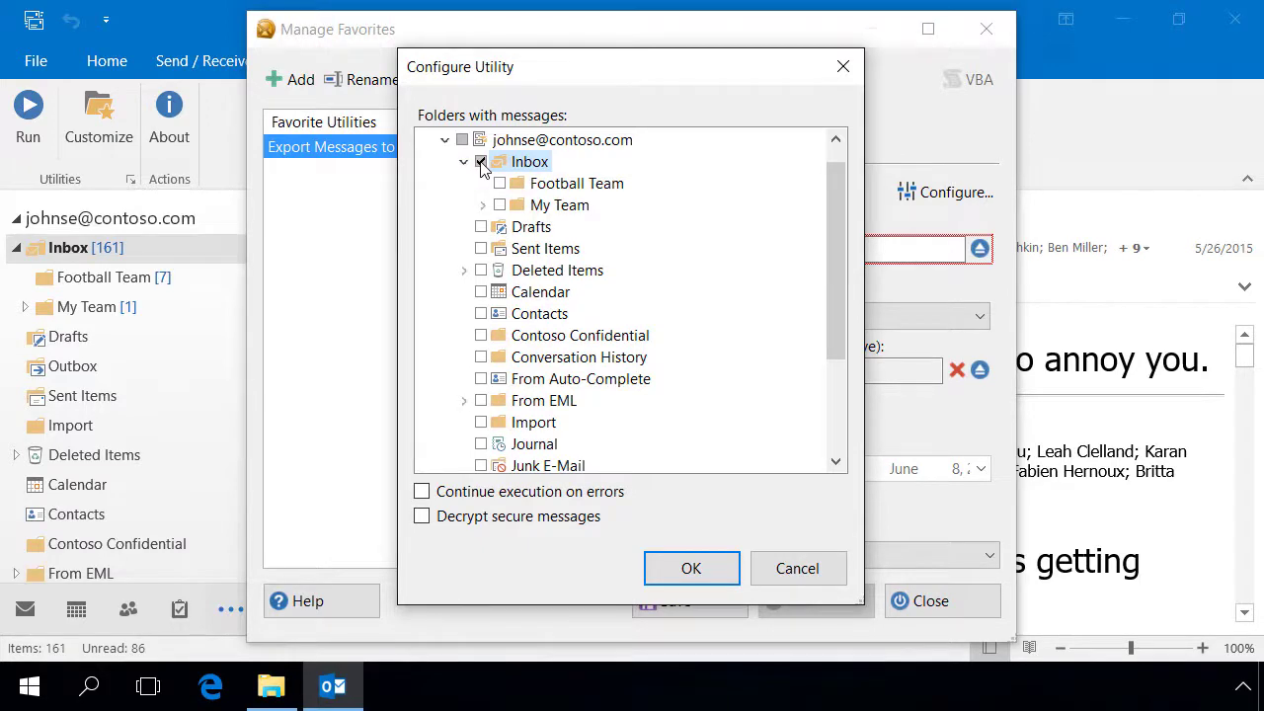
left_click(685, 568)
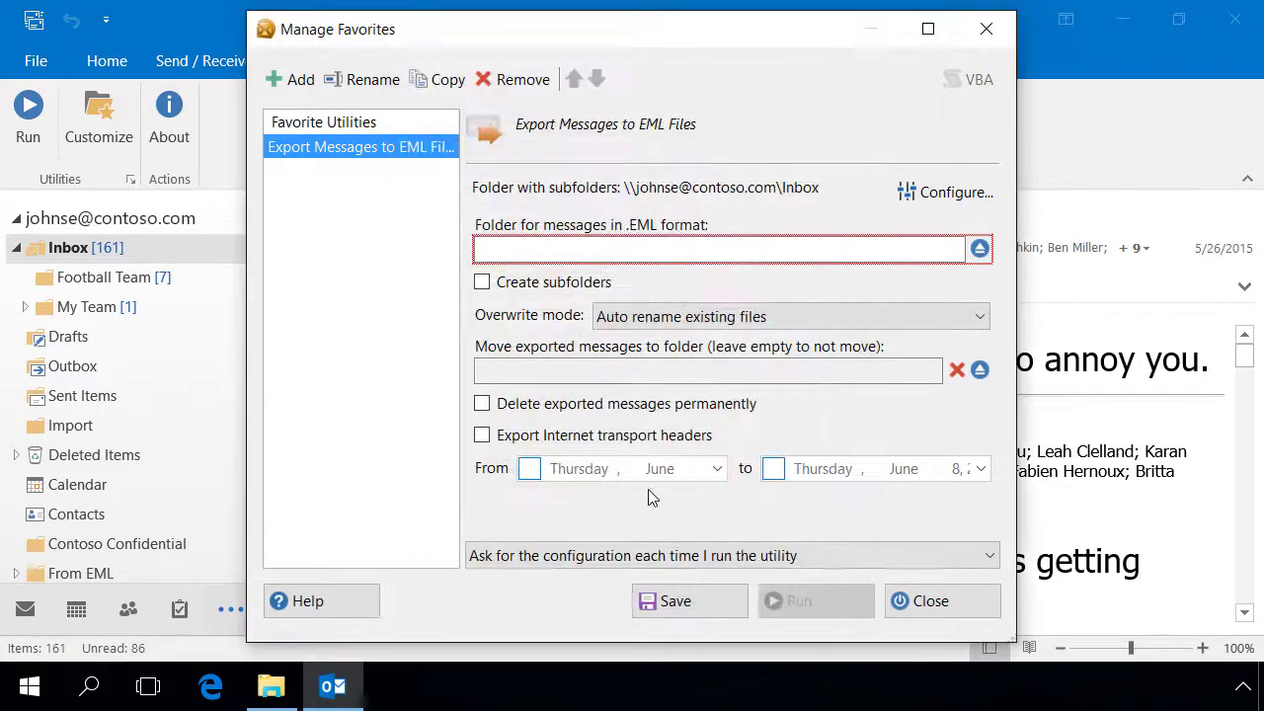
- Set the EML export's destination folder to c:\Contoso\EML and enable creating subfolders
left_click(536, 253)
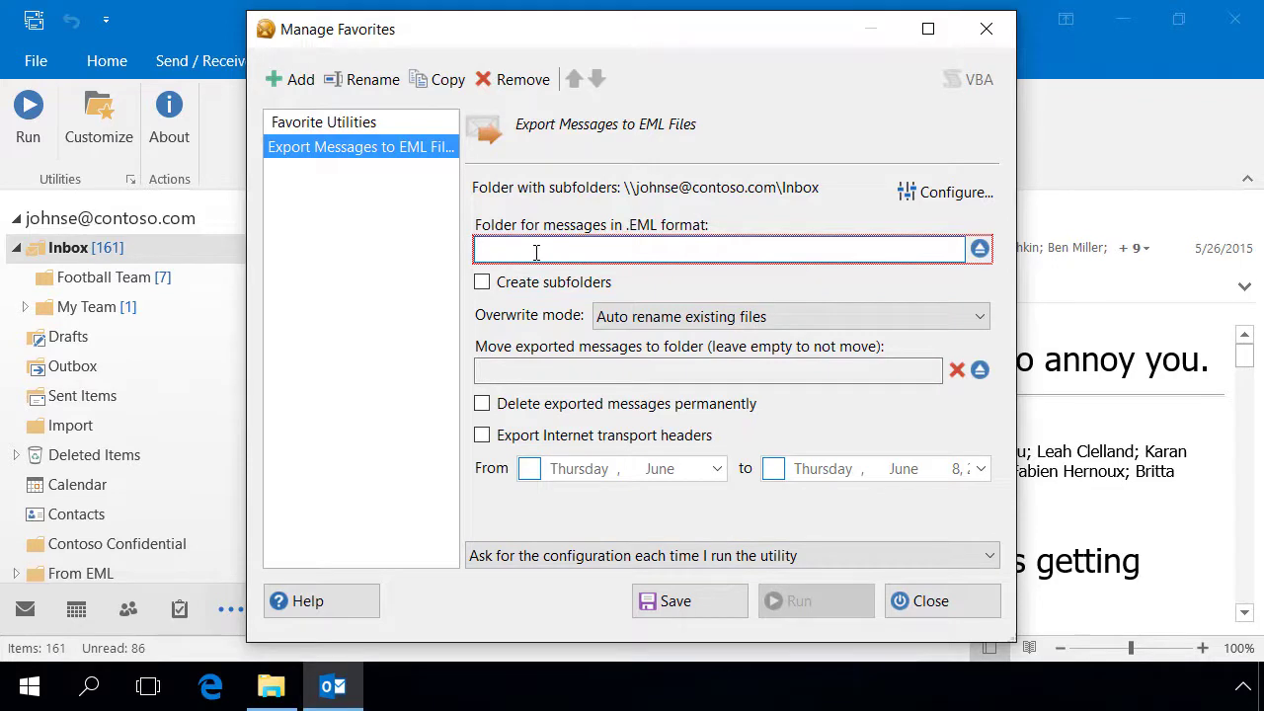
type("c:\\Contoso\\EML")
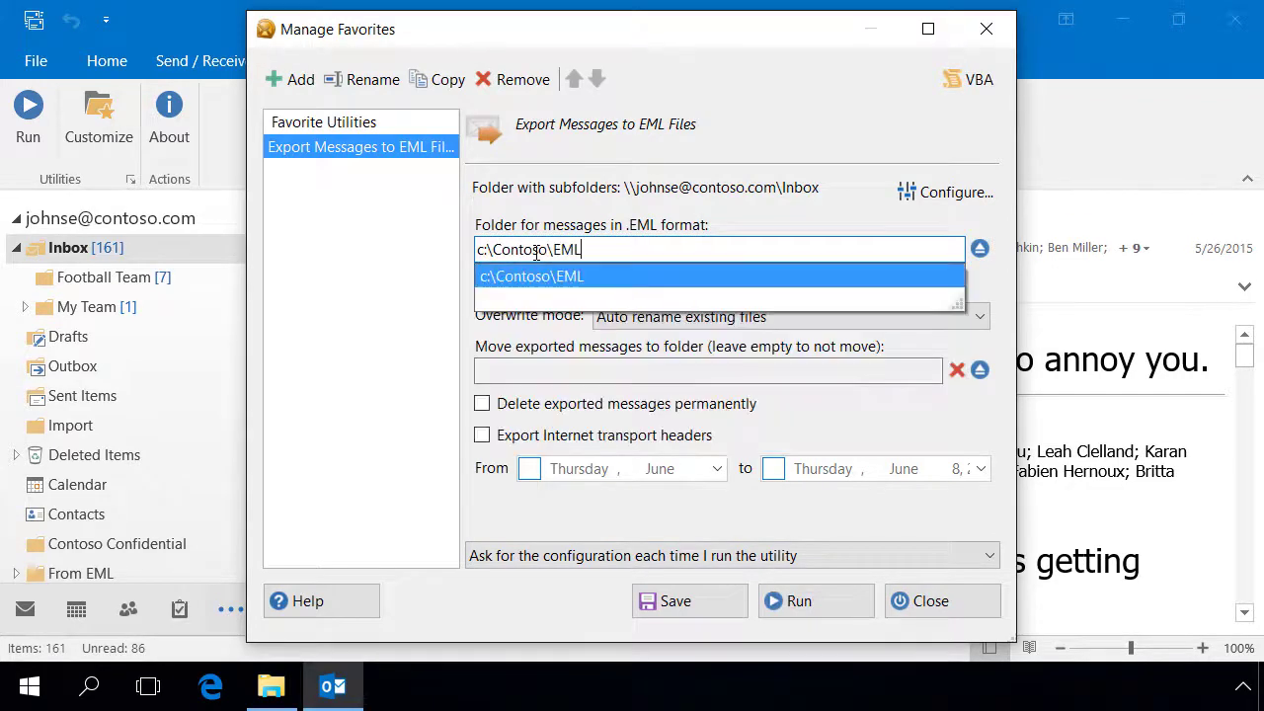
key("Return")
left_click(536, 292)
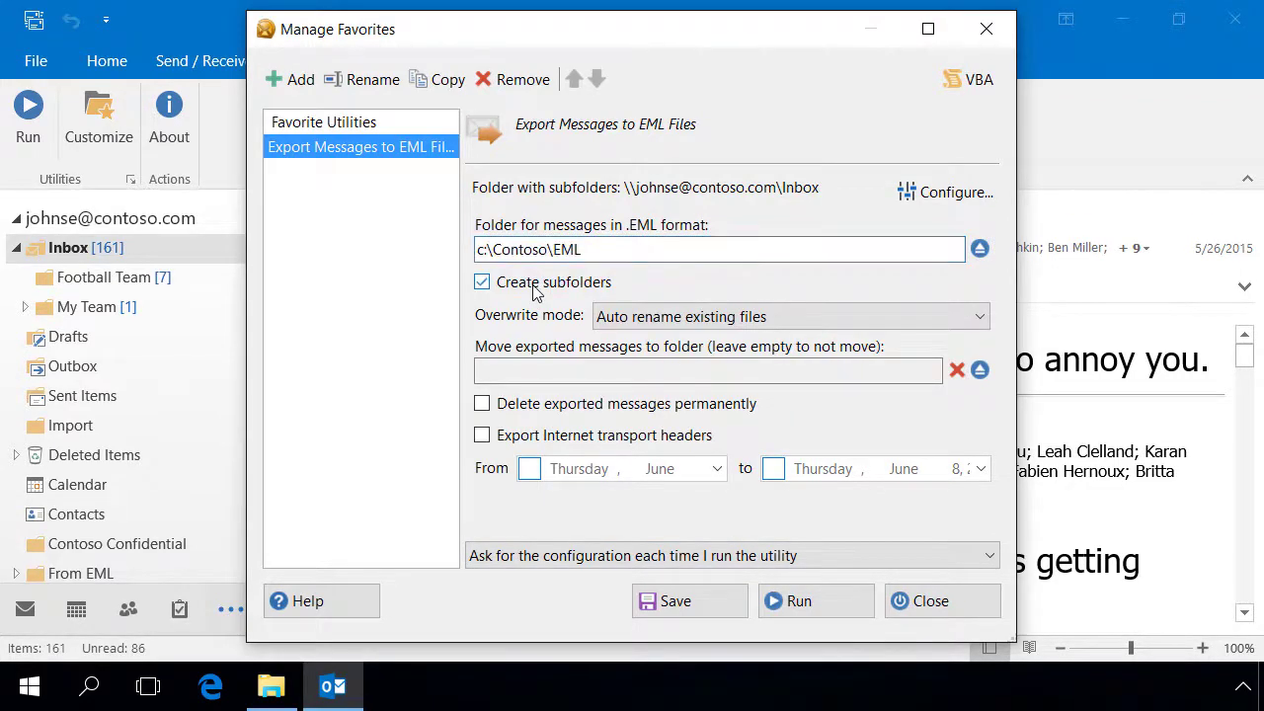
- Run the EML export, save the favorite and close the favorites manager
left_click(810, 612)
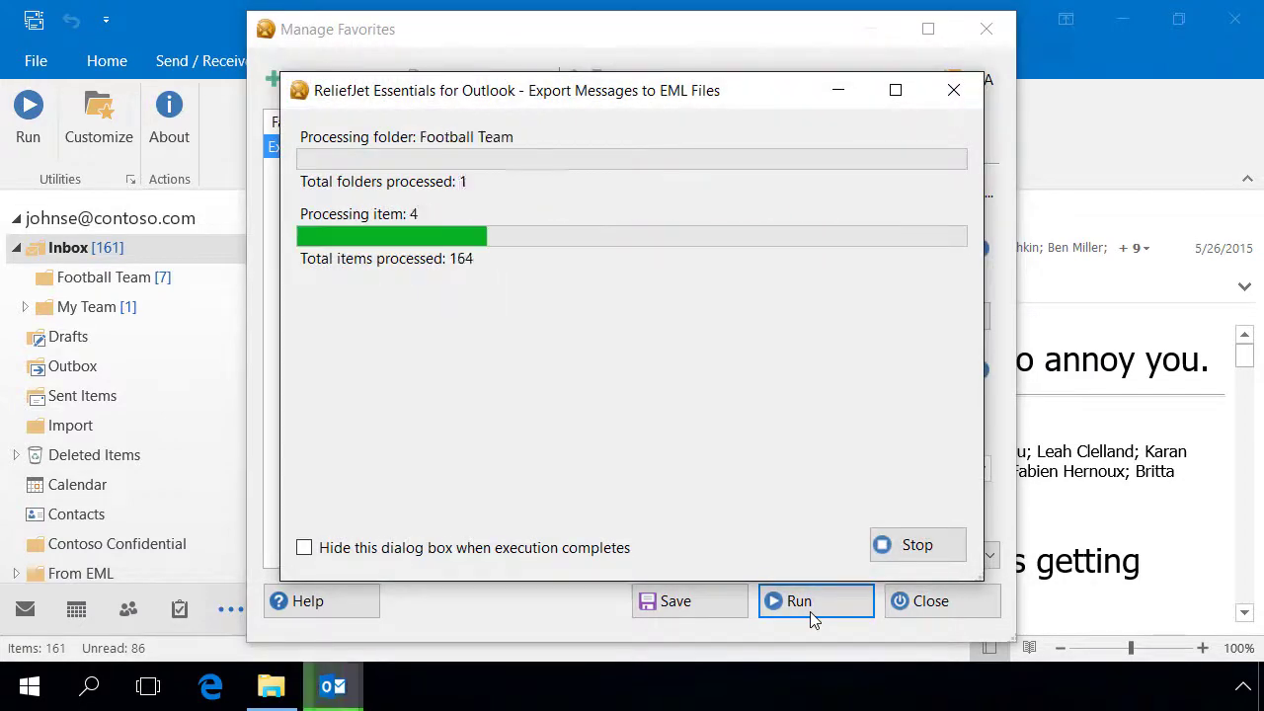
left_click(914, 548)
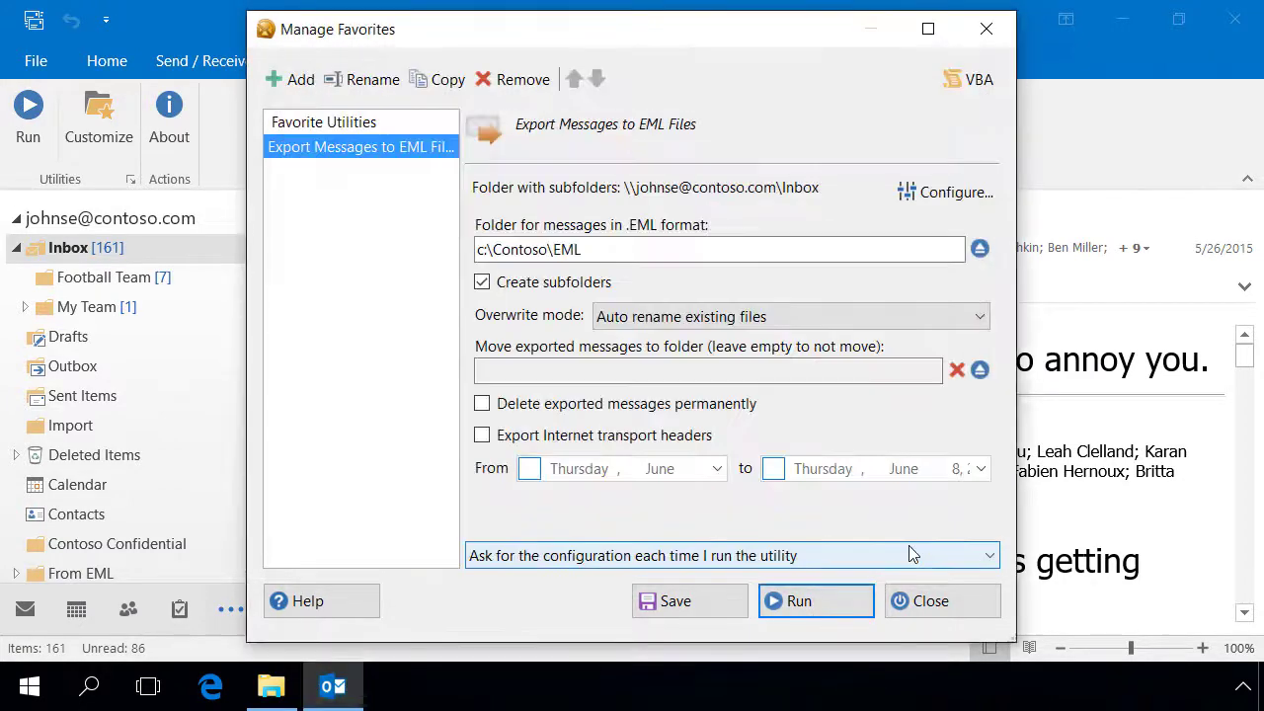
left_click(666, 614)
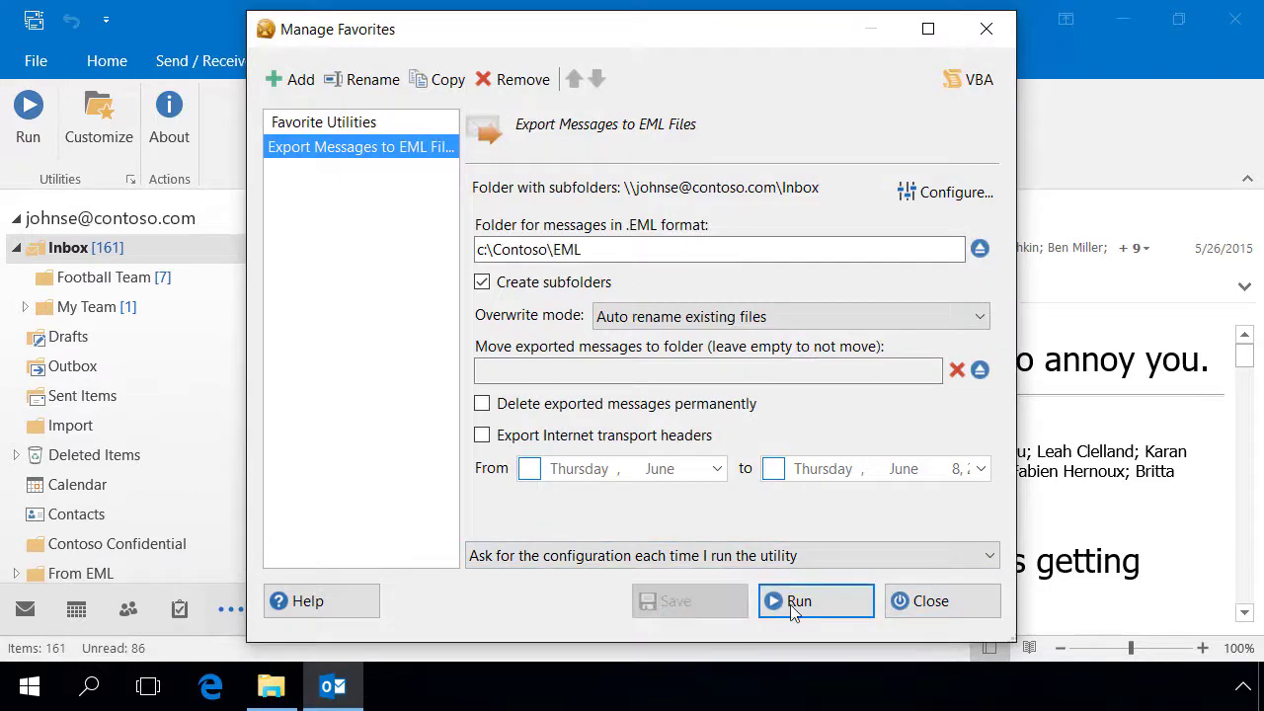
left_click(899, 604)
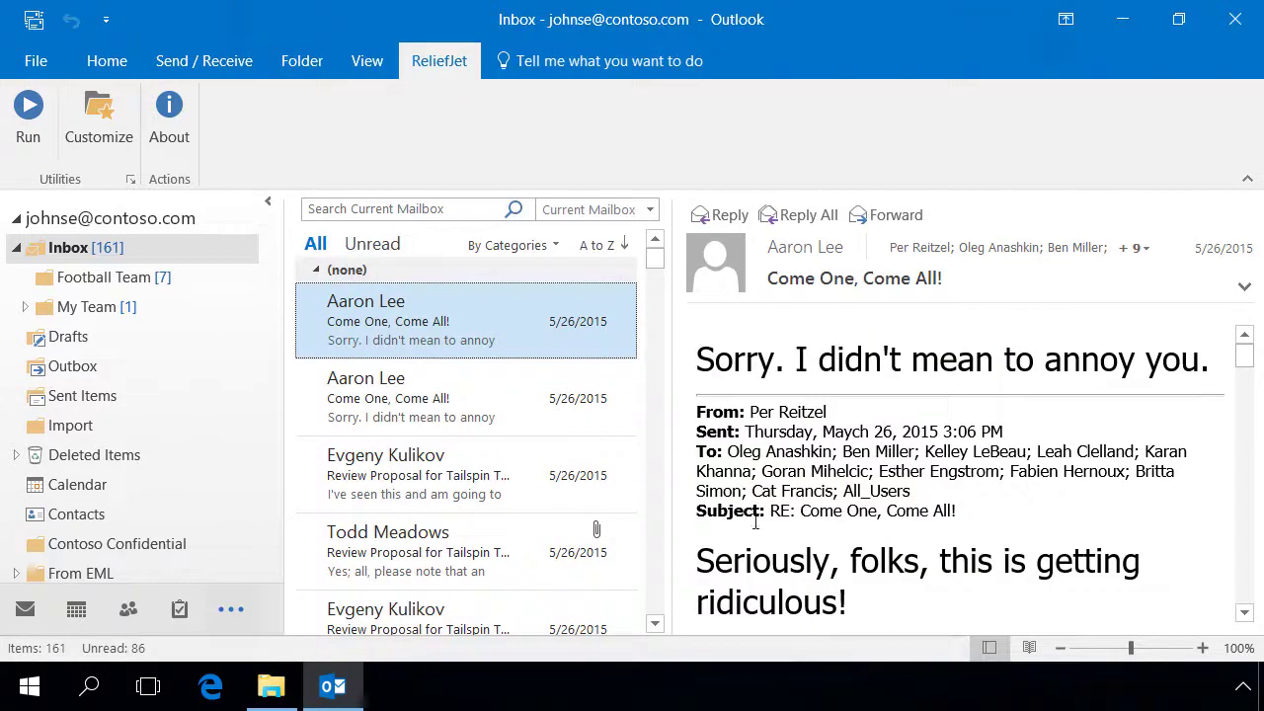
- Check which ReliefJet Essentials commands are offered for the Inbox folder
right_click(107, 253)
mouse_move(225, 612)
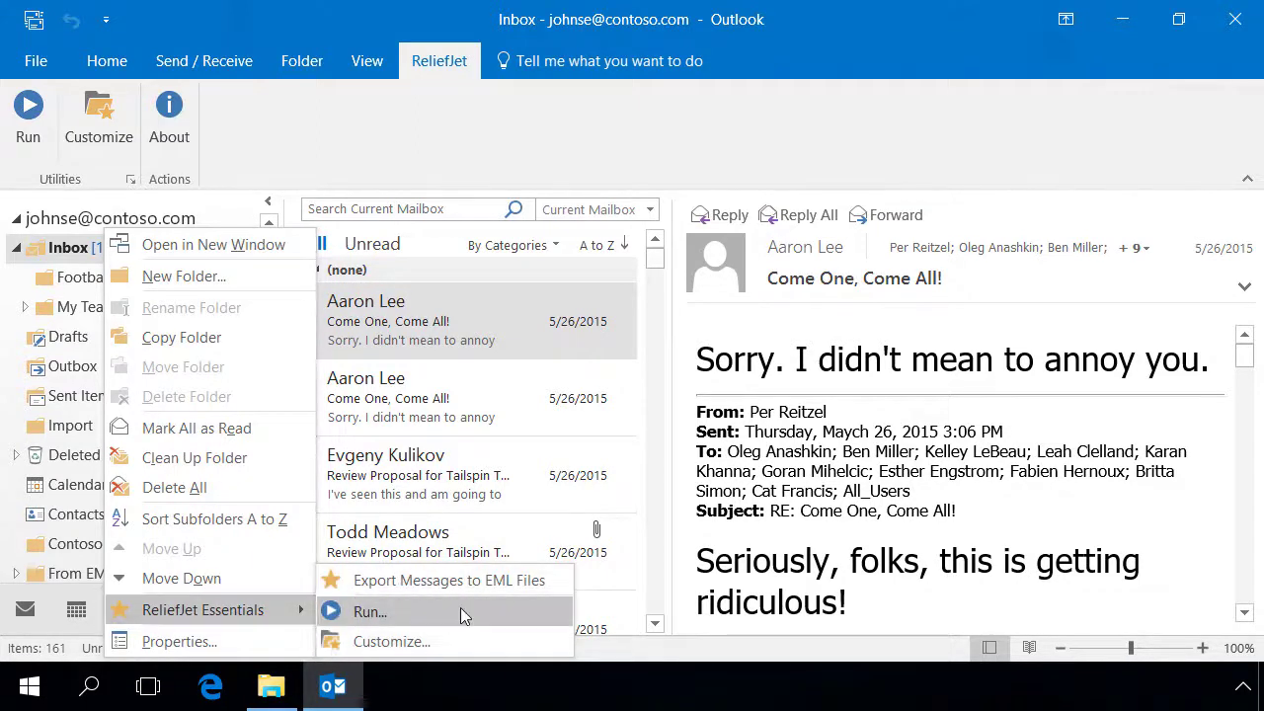
left_click(431, 323)
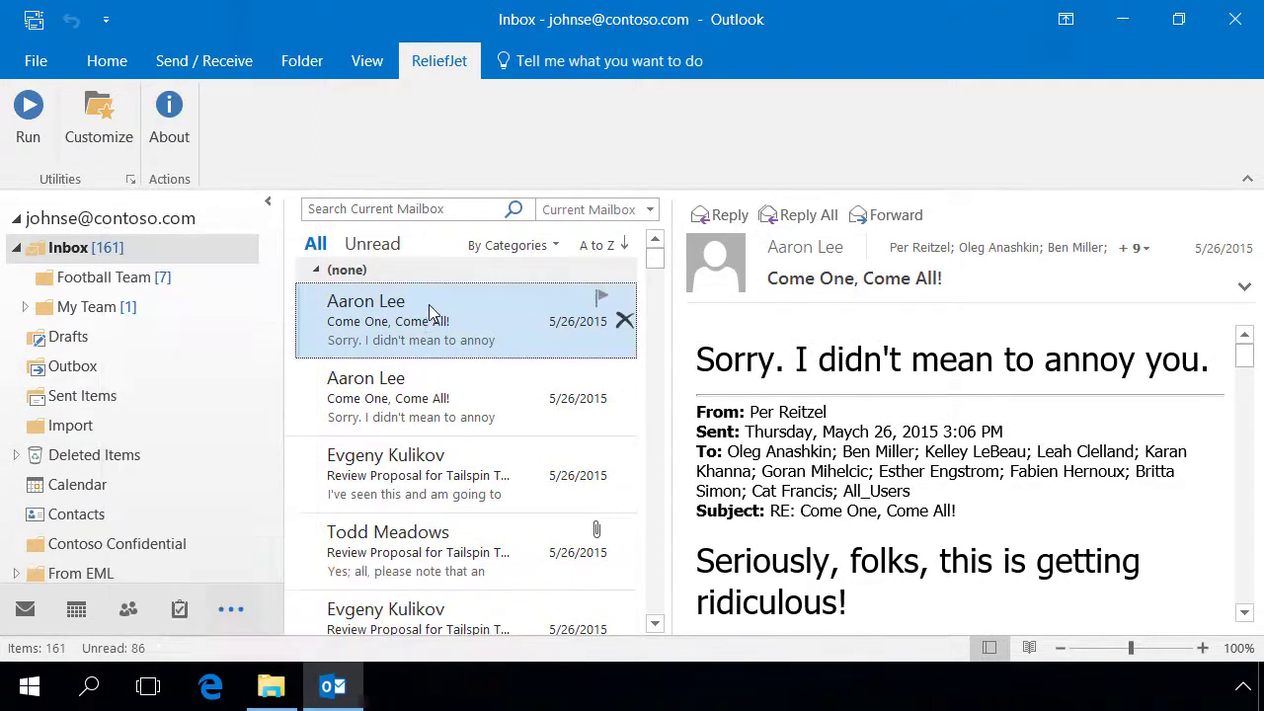
- Select the first four Inbox messages, view the Export Messages to MBOX File utility for them, and close it without running
left_click(439, 557, "shift")
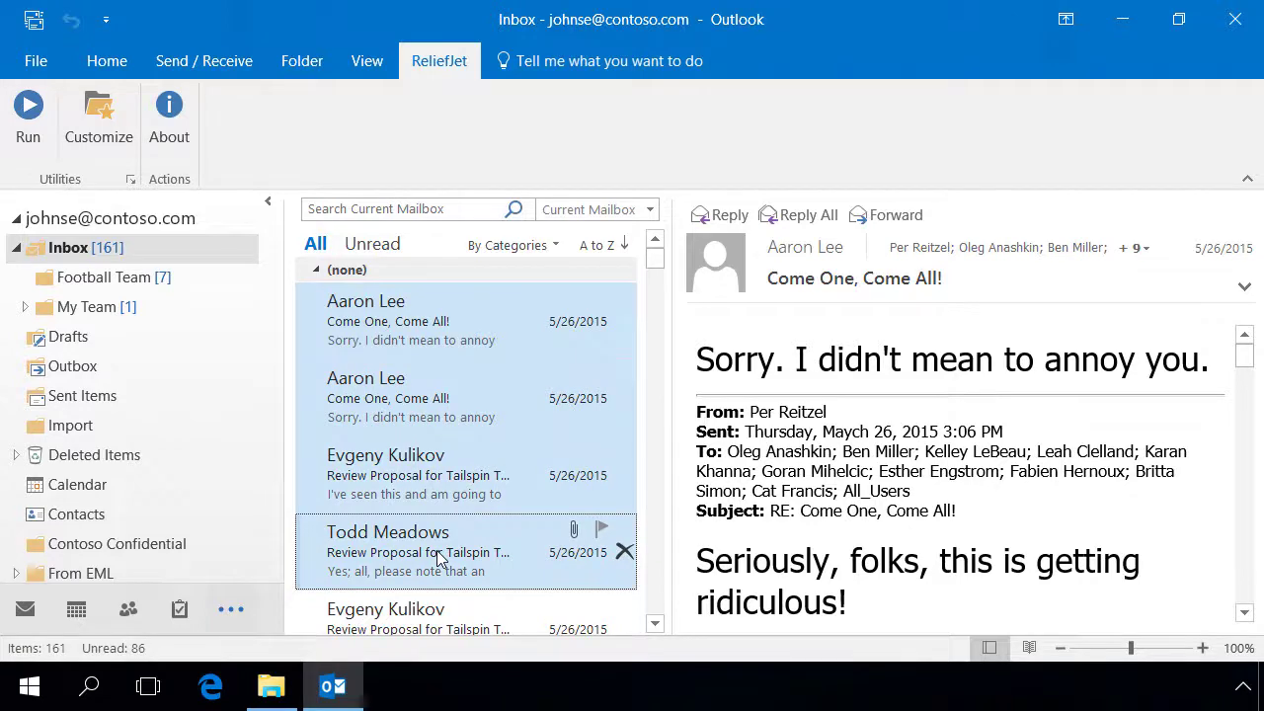
right_click(440, 557)
mouse_move(585, 420)
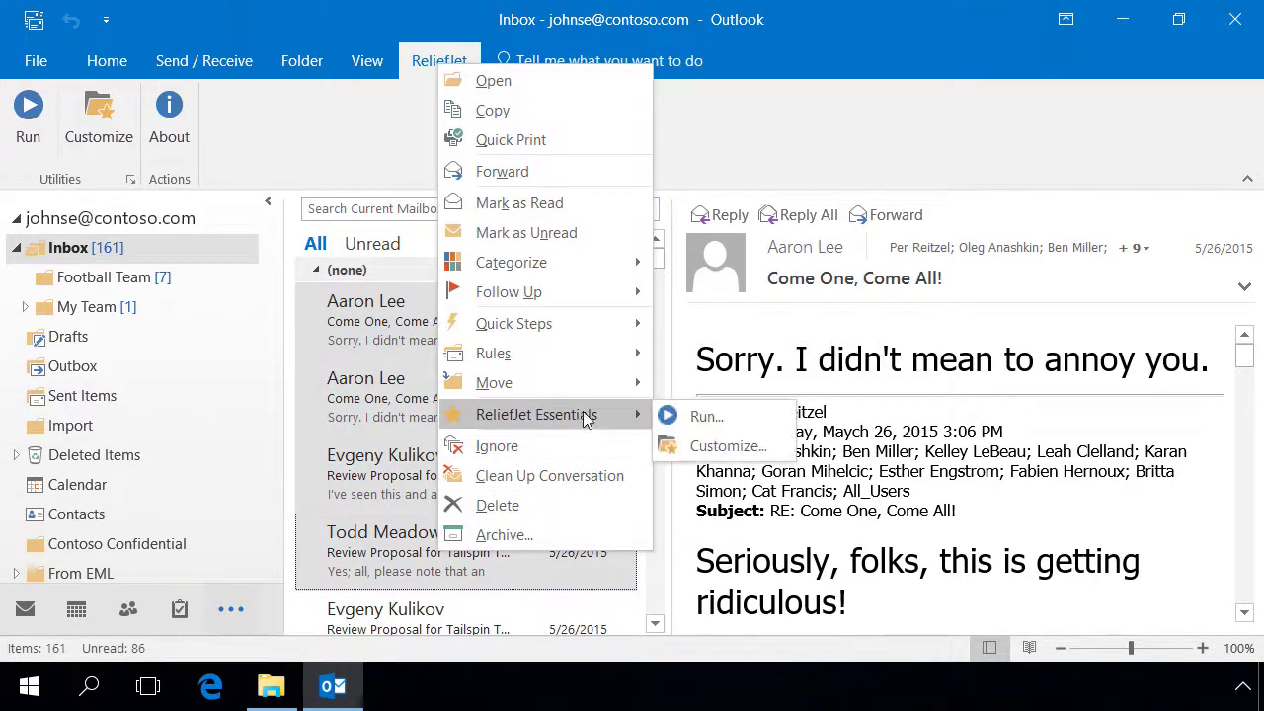
left_click(742, 423)
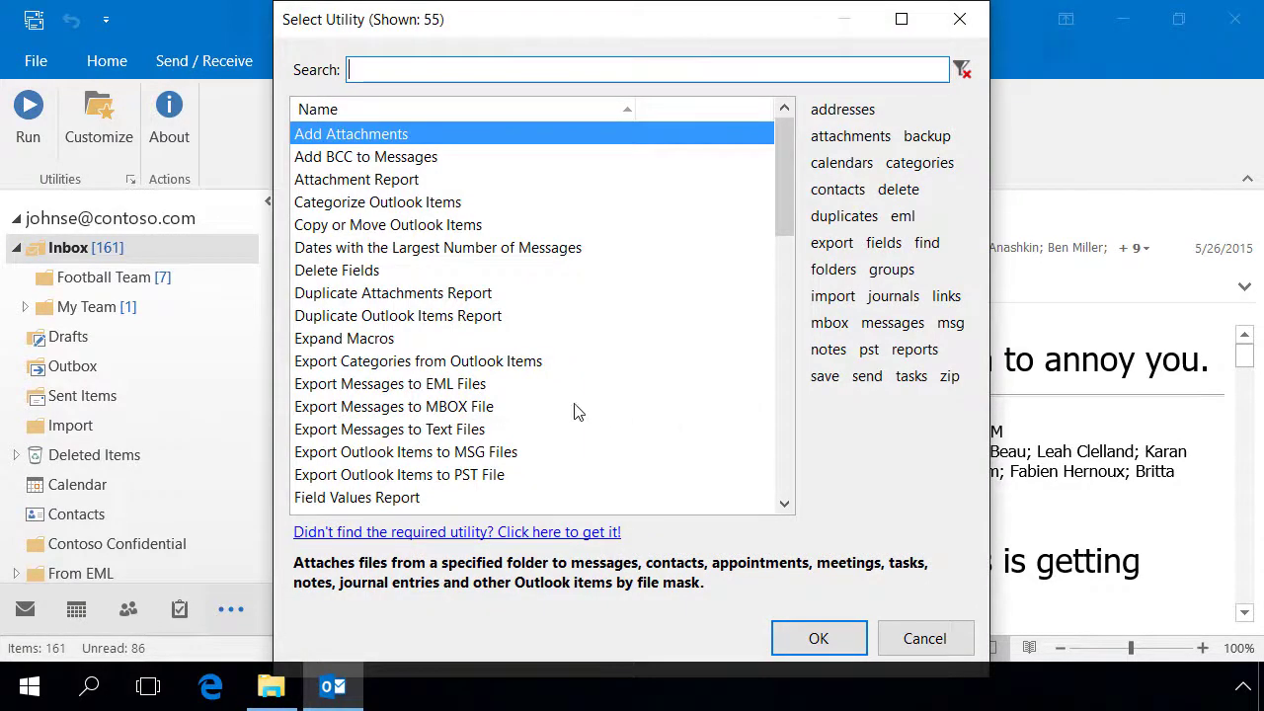
left_click(431, 405)
left_click(804, 638)
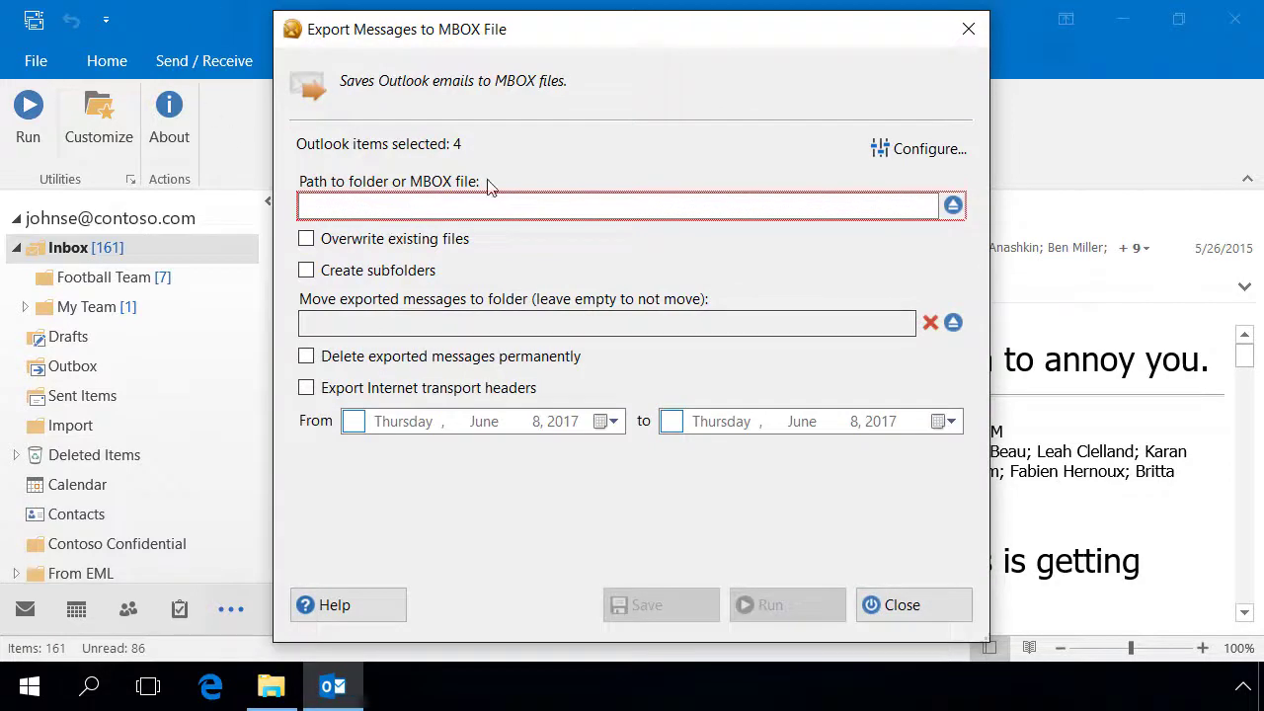
left_click(906, 604)
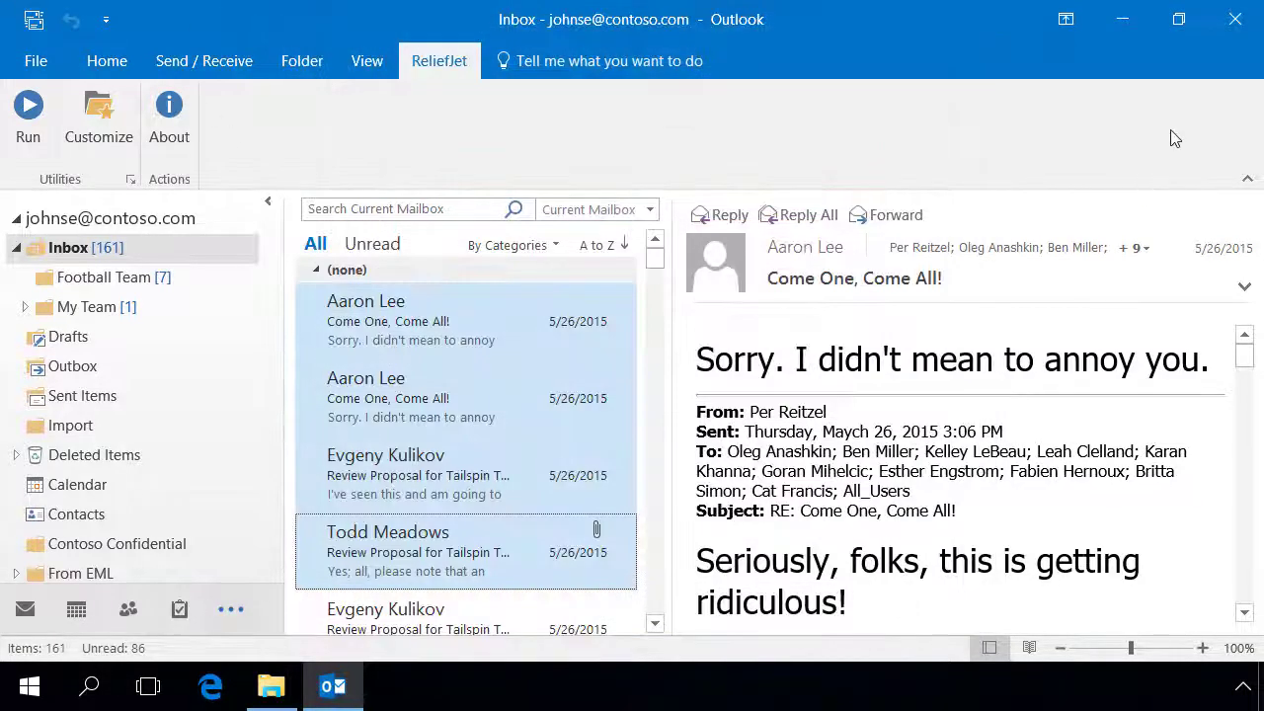
- Restart Outlook and display the ReliefJet commands with the favorite utilities
left_click(1234, 19)
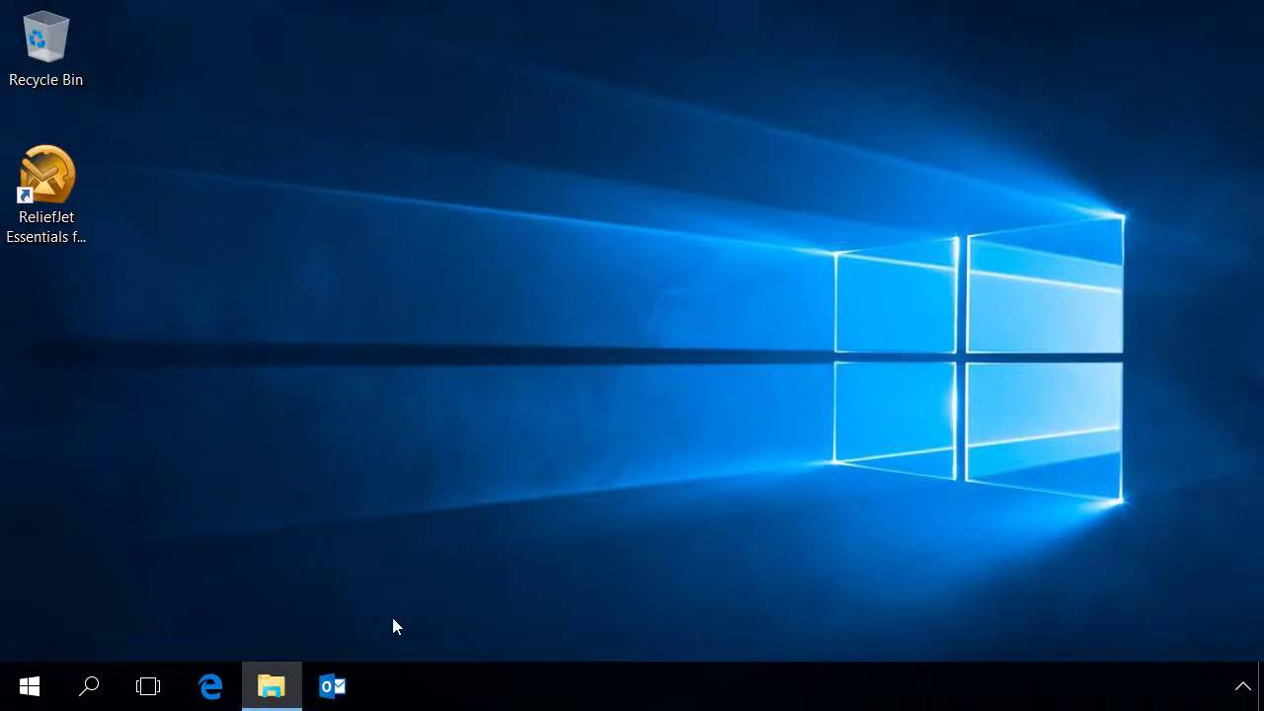
left_click(336, 685)
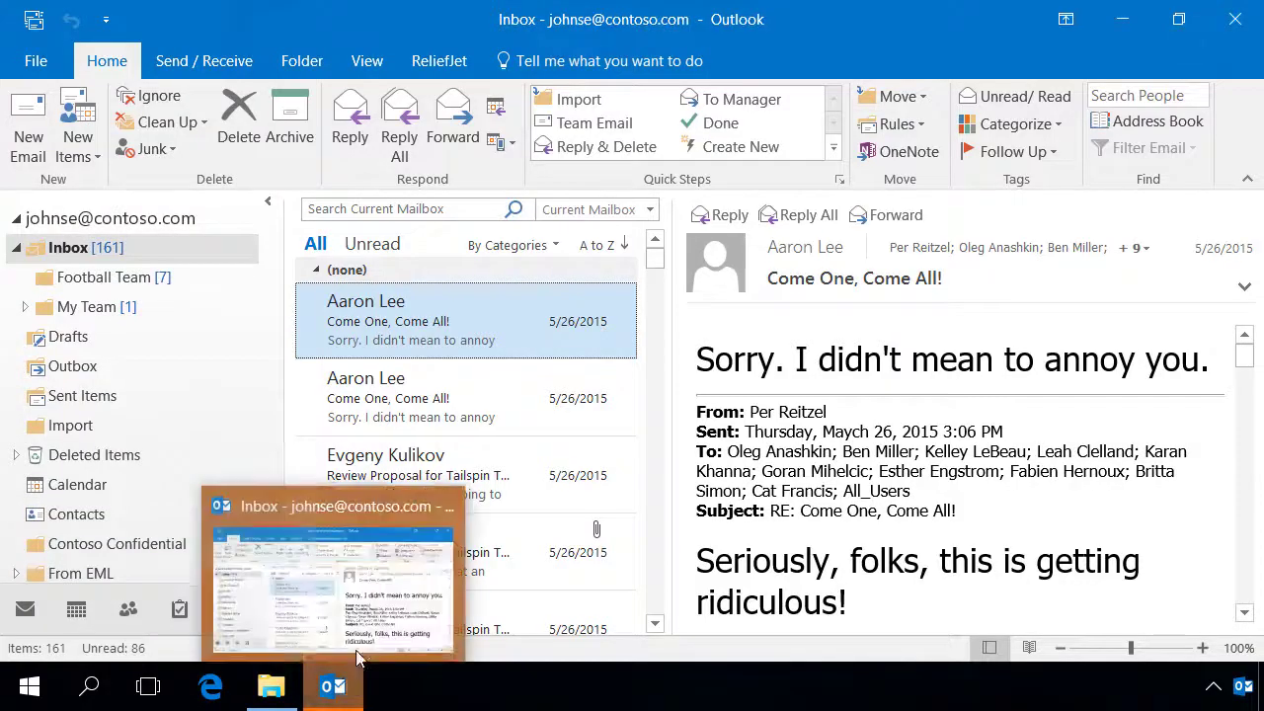
left_click(454, 61)
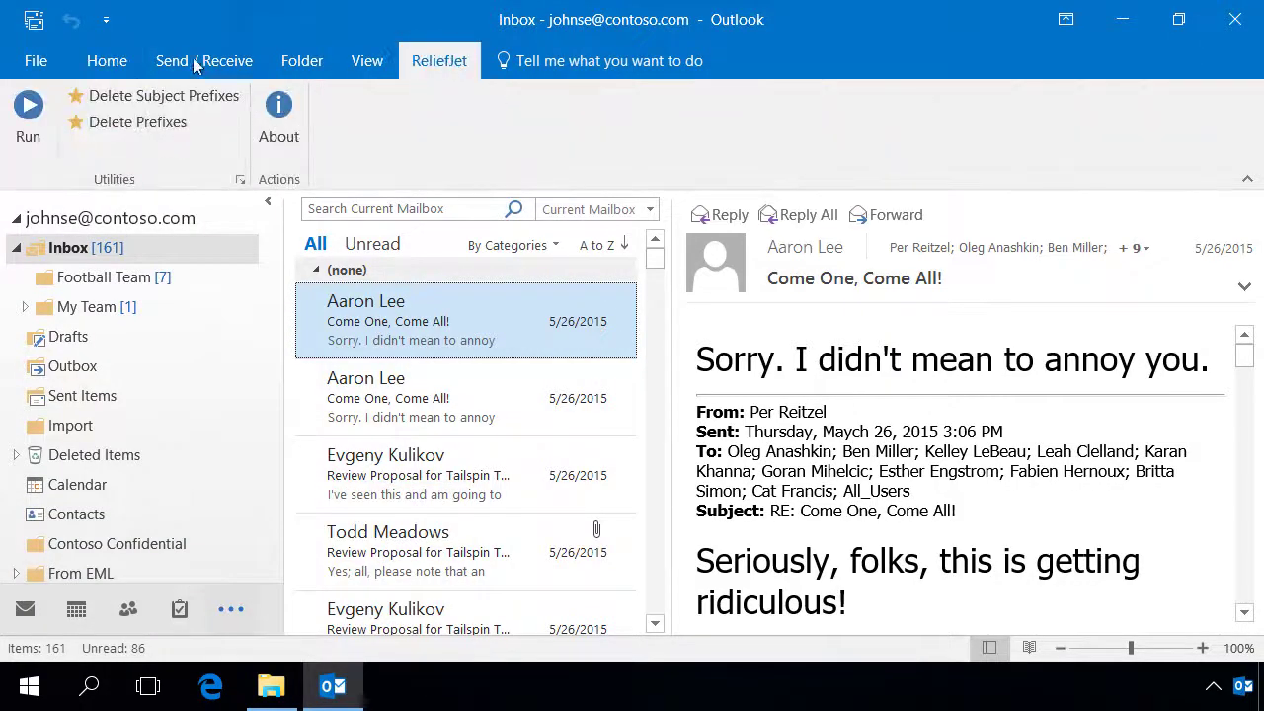
- Open the Delete Prefixes favorite, replace its prefix for deletion with 12345, and close it without running
left_click(129, 125)
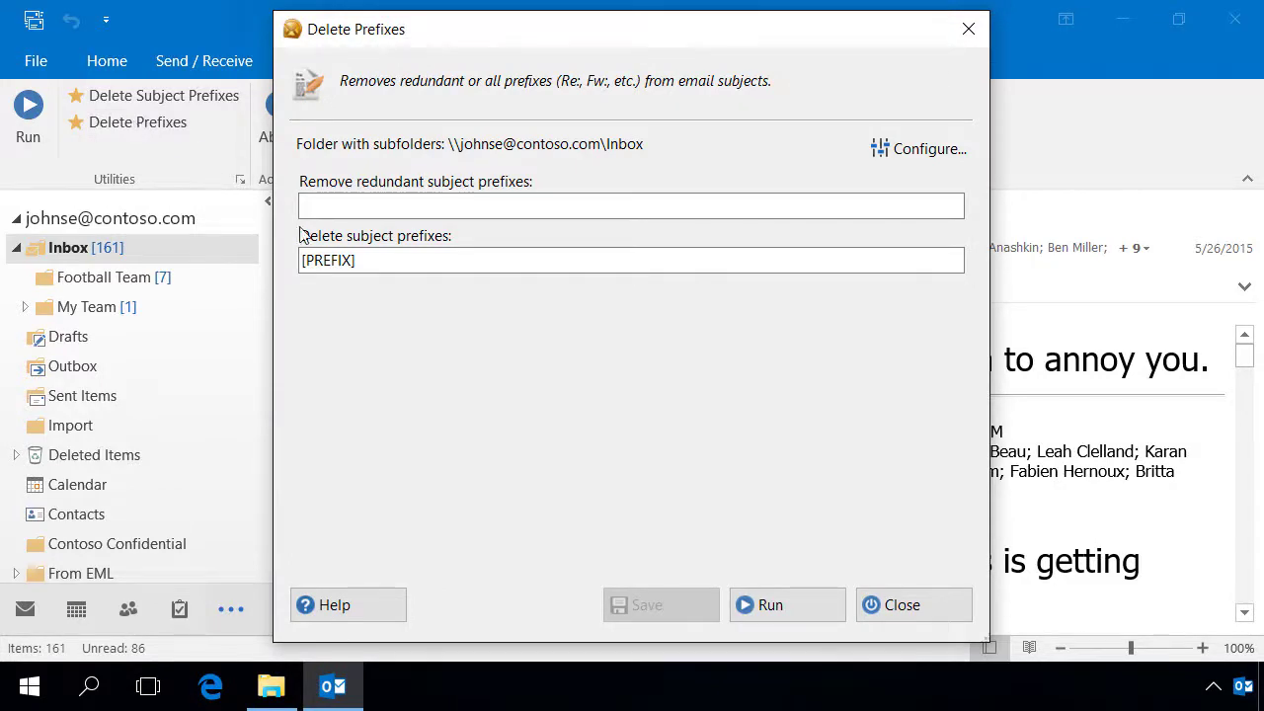
double_click(327, 260)
type("12345")
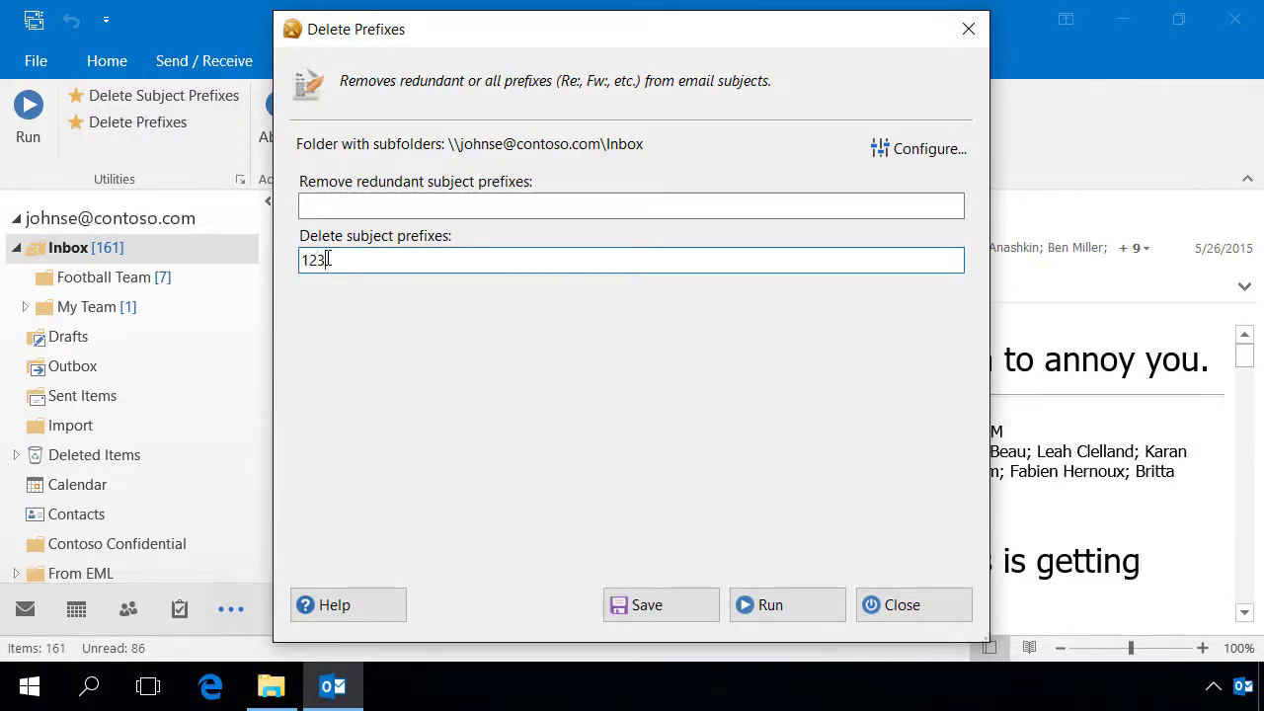
left_click(949, 608)
left_click(849, 442)
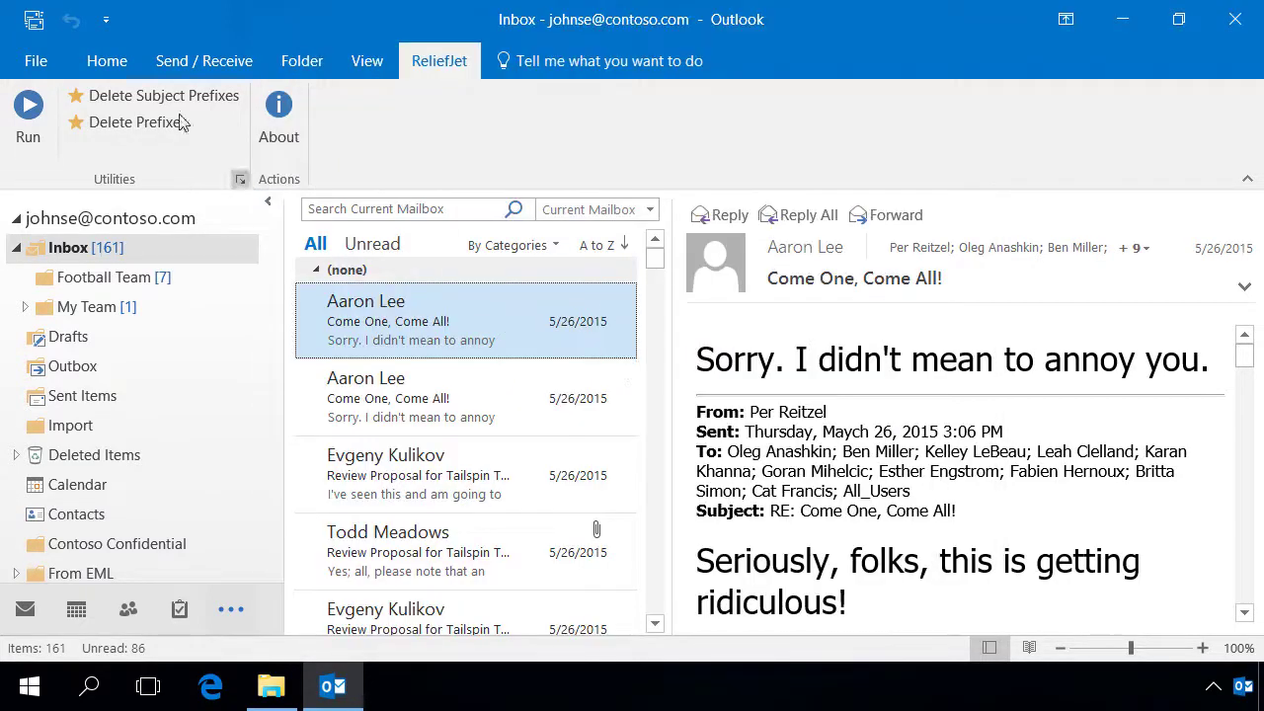
- Run the Delete Subject Prefixes favorite and close its progress window
left_click(164, 95)
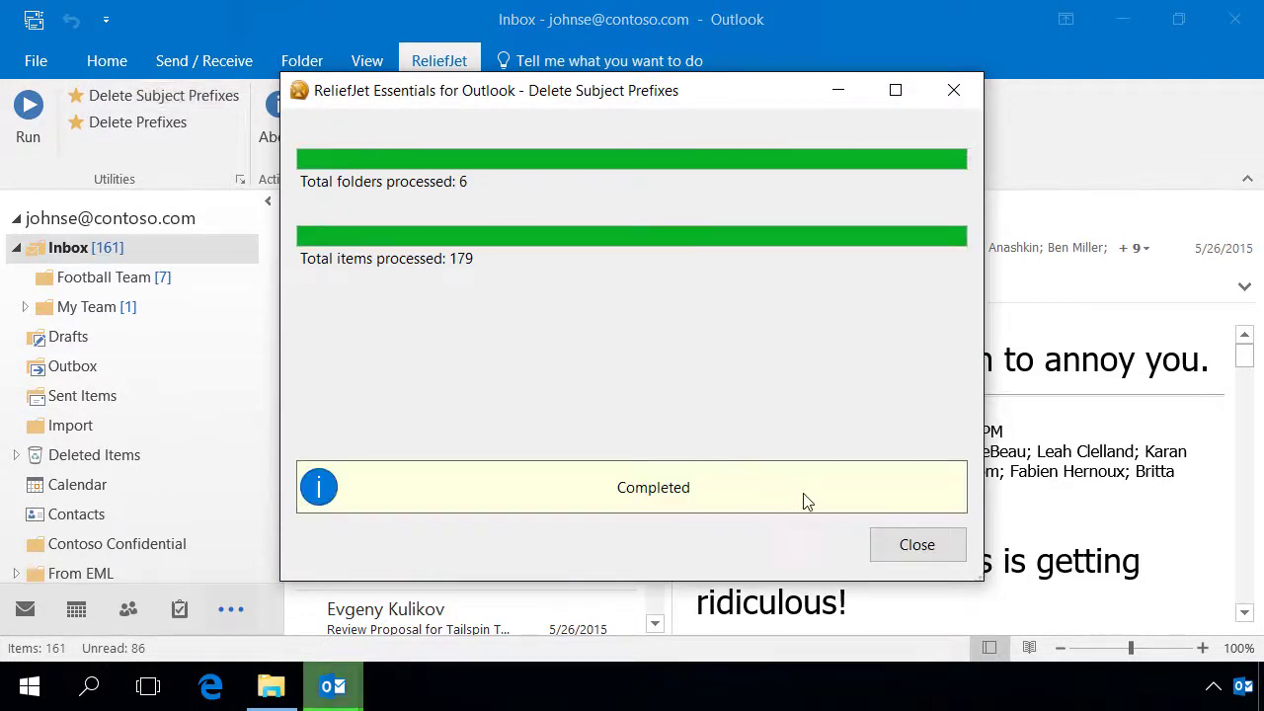
left_click(903, 544)
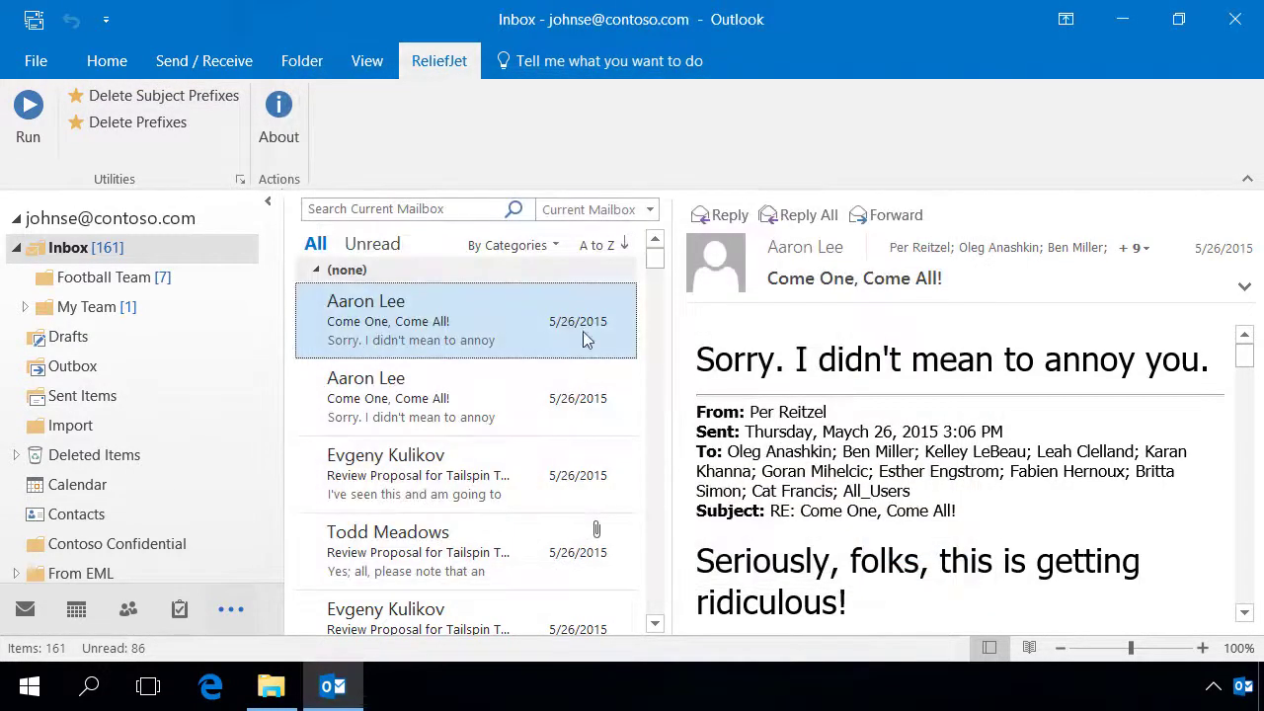
- View the VBA script for the Remove Subject Prefixes favorite in the favorites manager
left_click(239, 178)
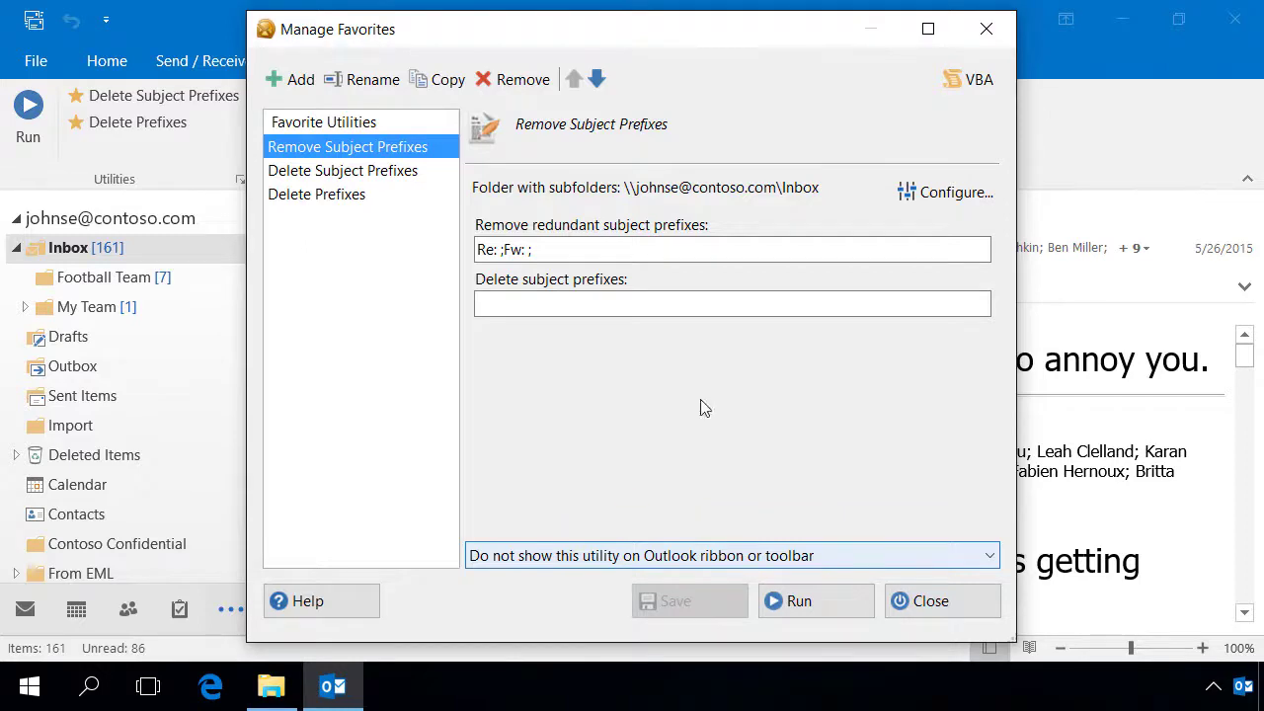
left_click(975, 85)
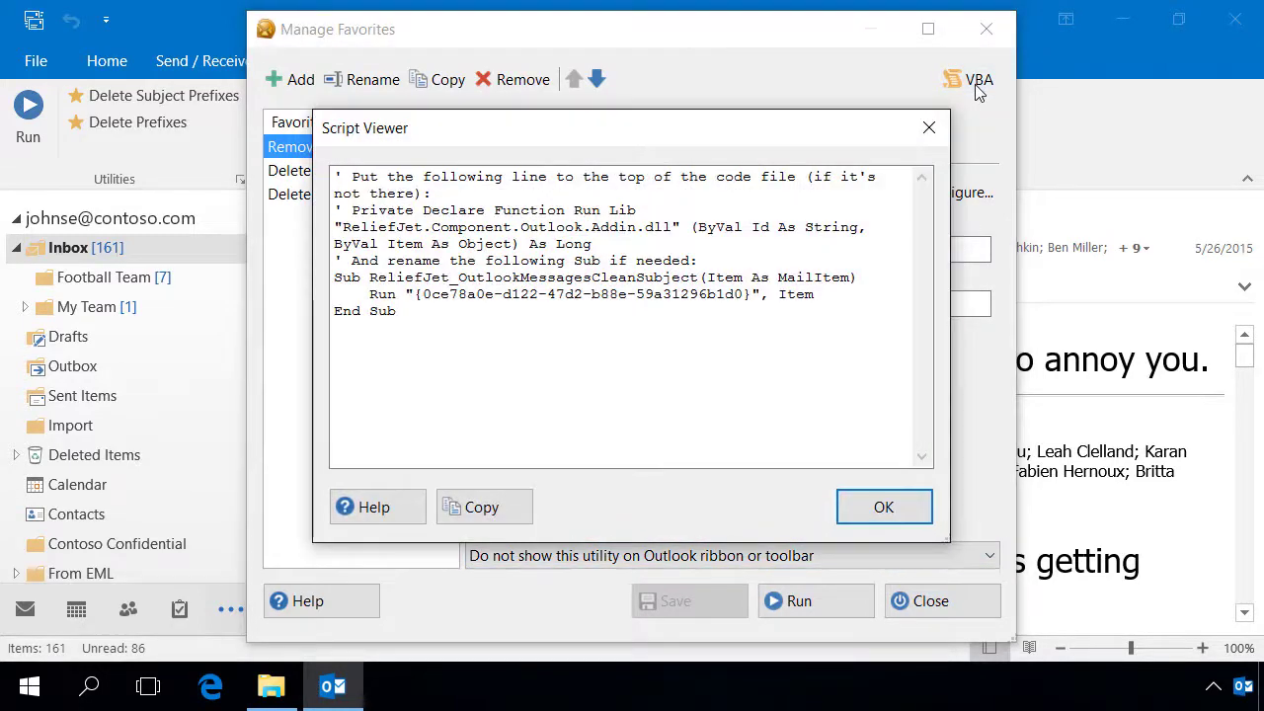